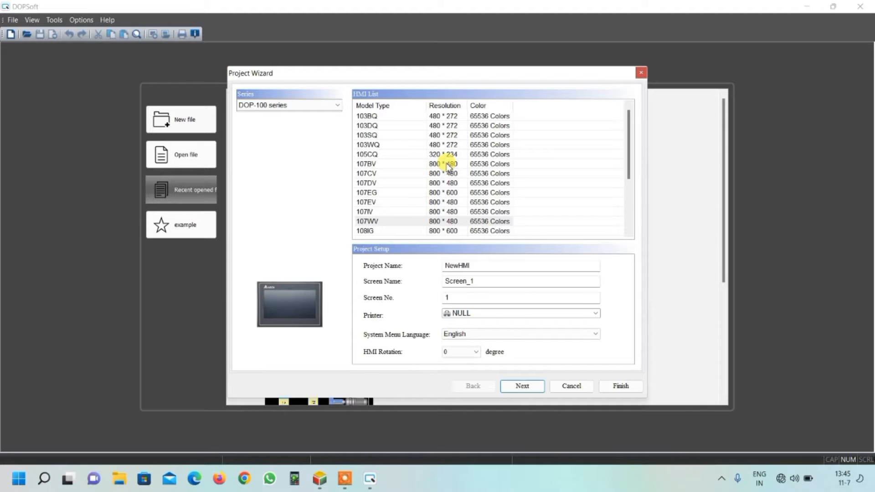
Step: Choose the 107BV model for the new project and give it a name starting with "automation community"
left_click(449, 165)
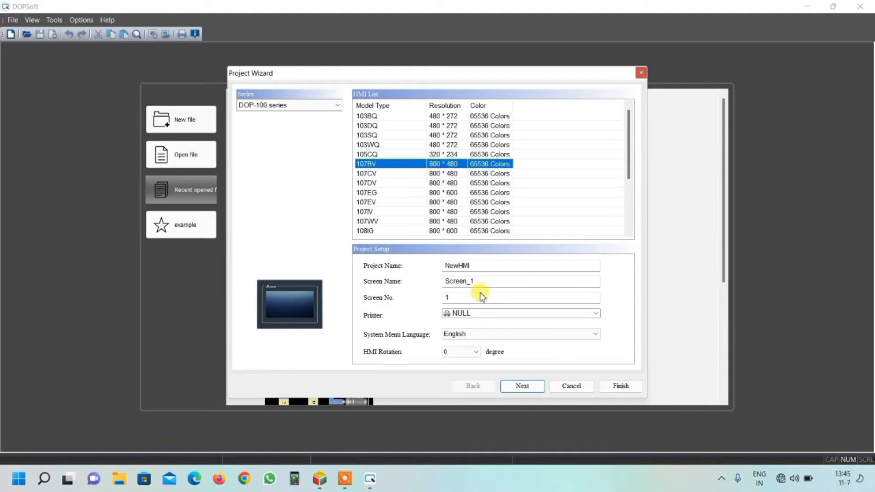
double_click(474, 263)
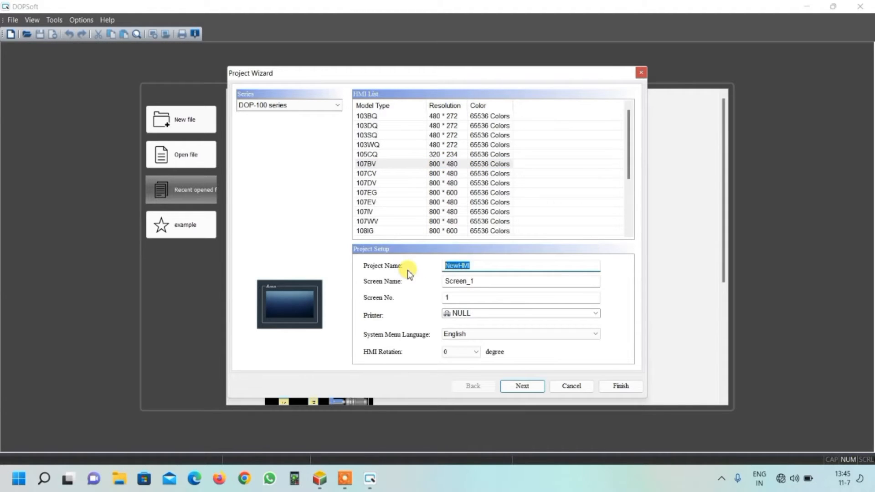
type("automation community coun")
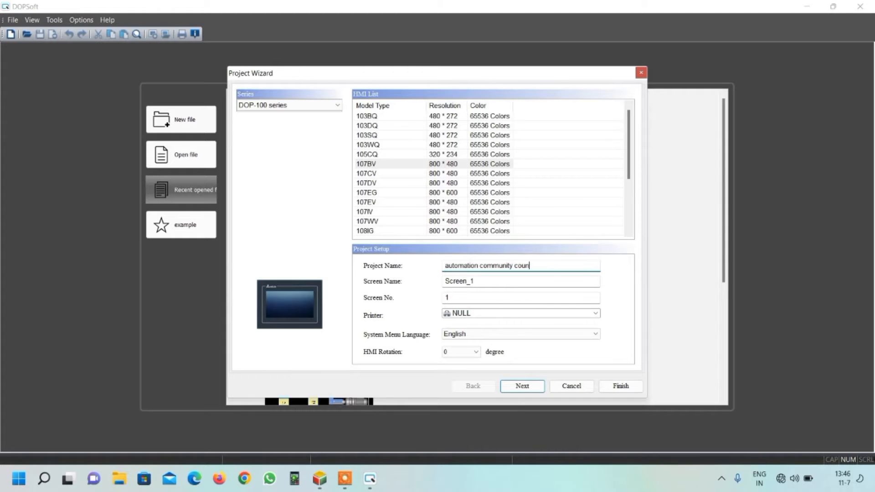
left_click(525, 386)
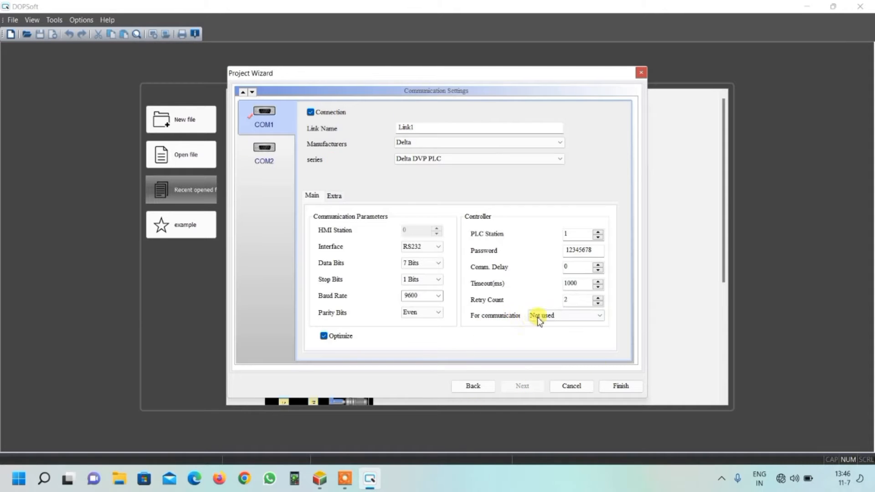
Step: Set the COM1 controller's communication option to "my plc" and finish creating the project
left_click(549, 317)
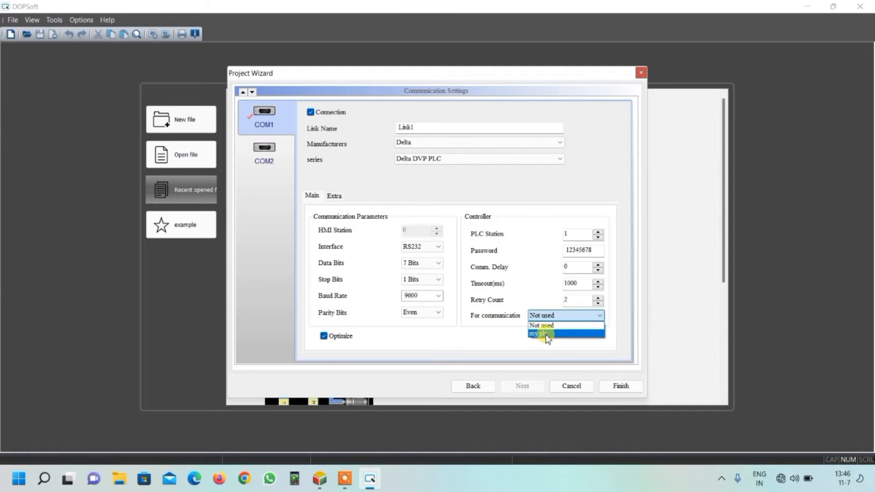
left_click(547, 334)
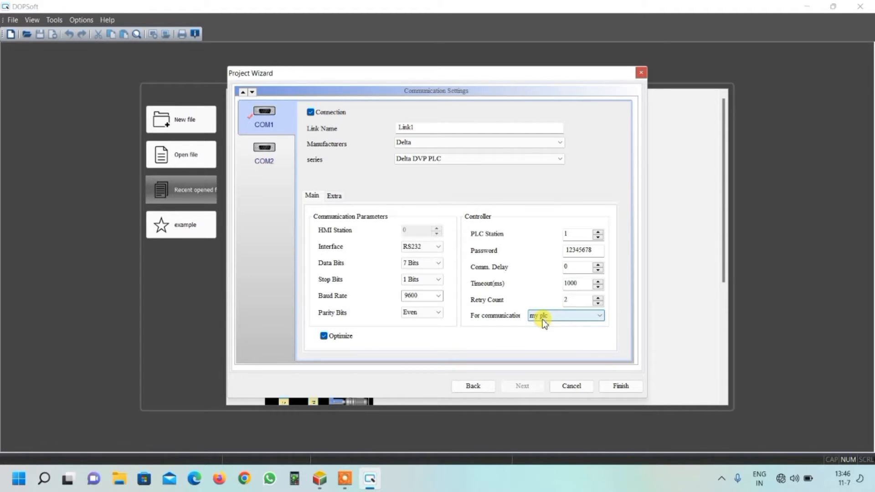
left_click(622, 386)
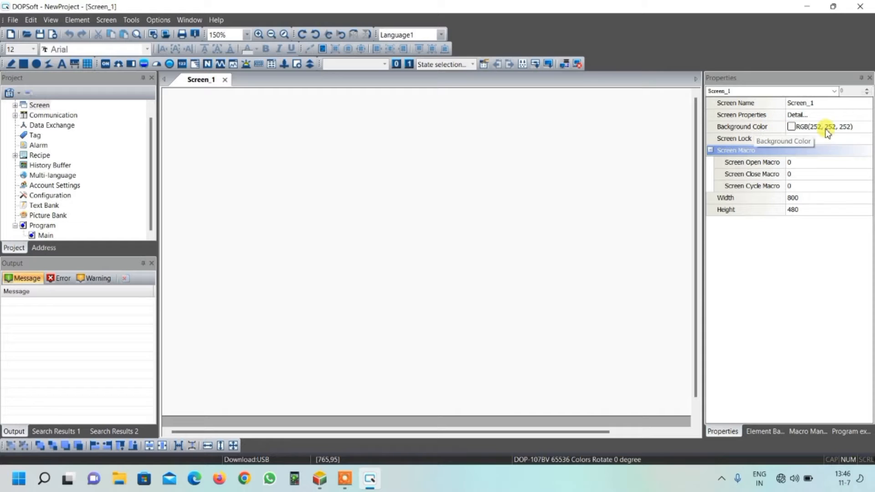
Step: Change the background color of Screen_1 to black, RGB(0, 0, 0)
left_click(860, 130)
left_click(860, 130)
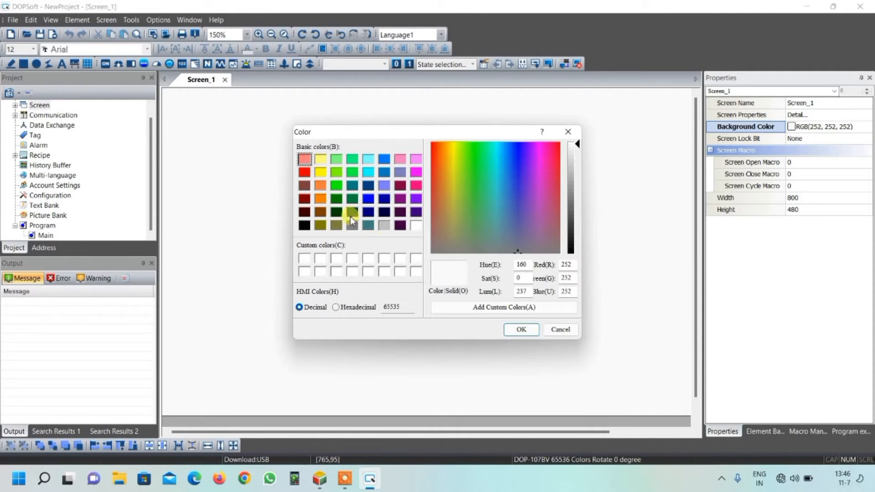
left_click(305, 226)
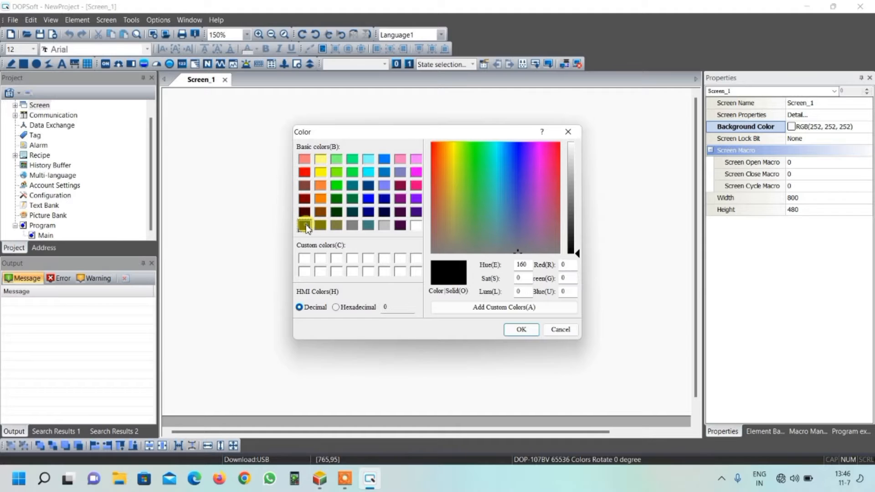
left_click(522, 330)
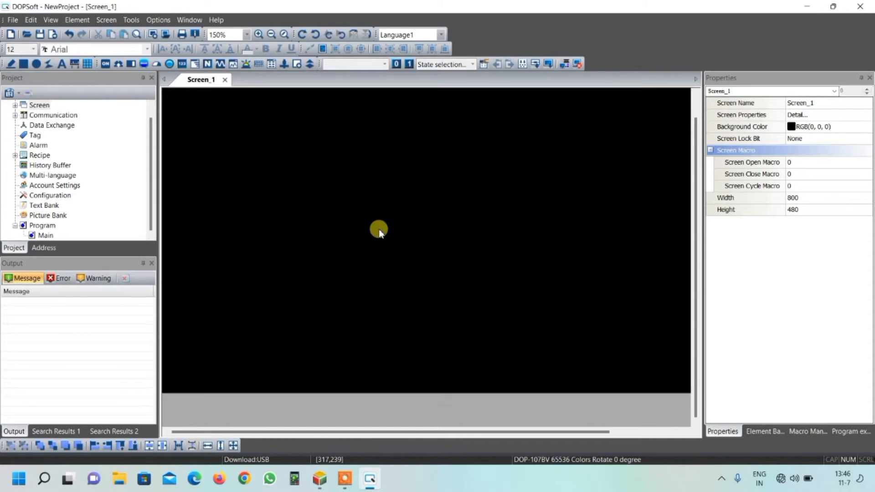
Step: Draw a tall rectangle about 140 wide and 466 high along the right edge of the HMI screen
mouse_move(400, 425)
left_mouse_down()
mouse_move(480, 424)
mouse_move(398, 425)
left_mouse_up()
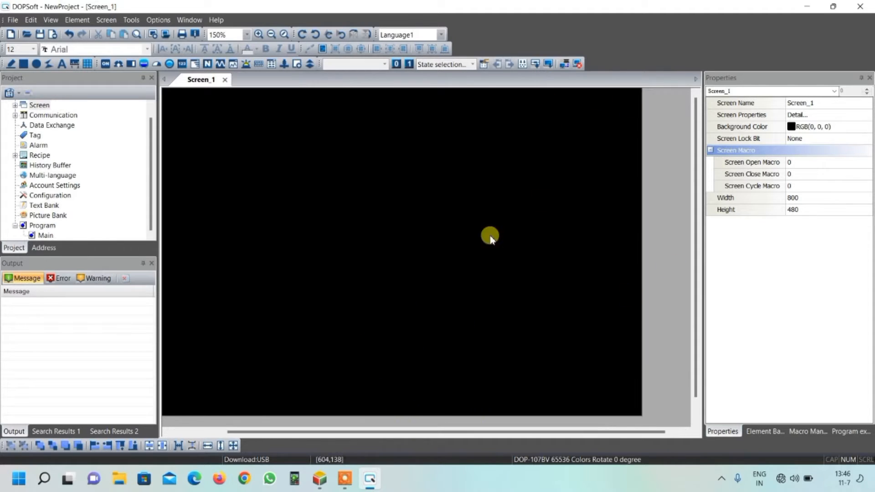
left_click(23, 64)
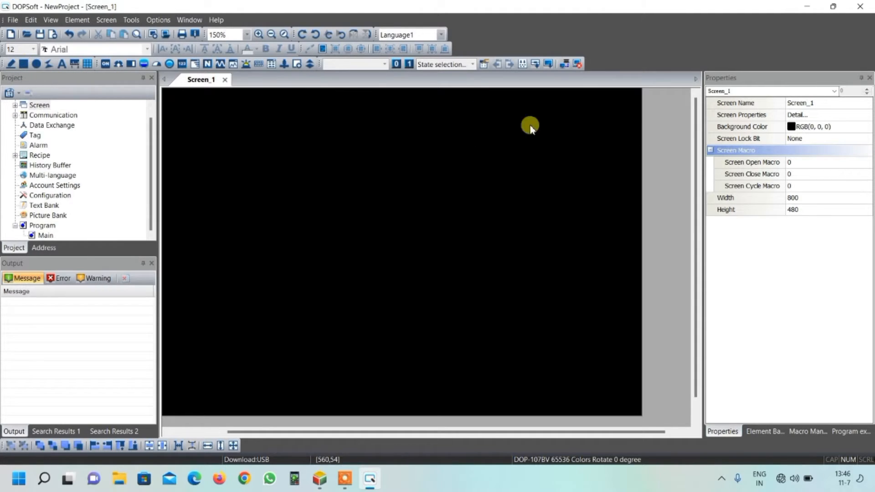
left_click_drag(539, 93, 614, 253)
left_click_drag(617, 296, 636, 412)
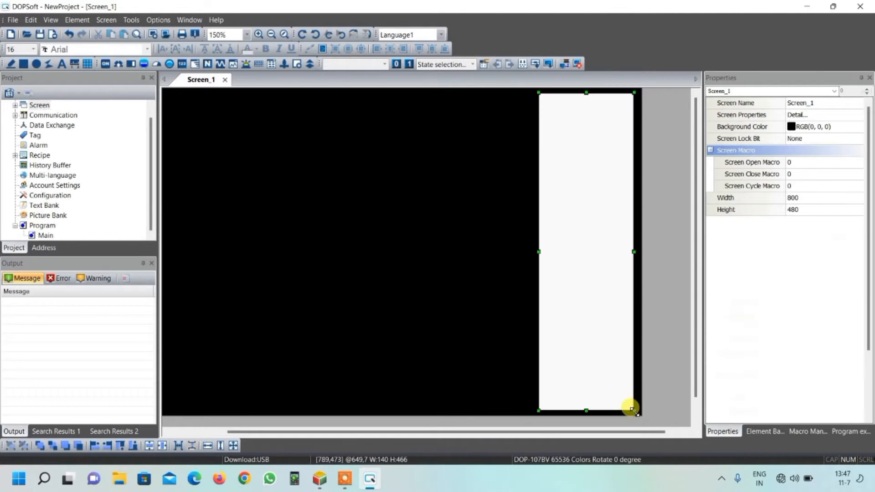
Step: Set the rectangle's foreground color to light gray, RGB(192, 192, 192)
double_click(585, 153)
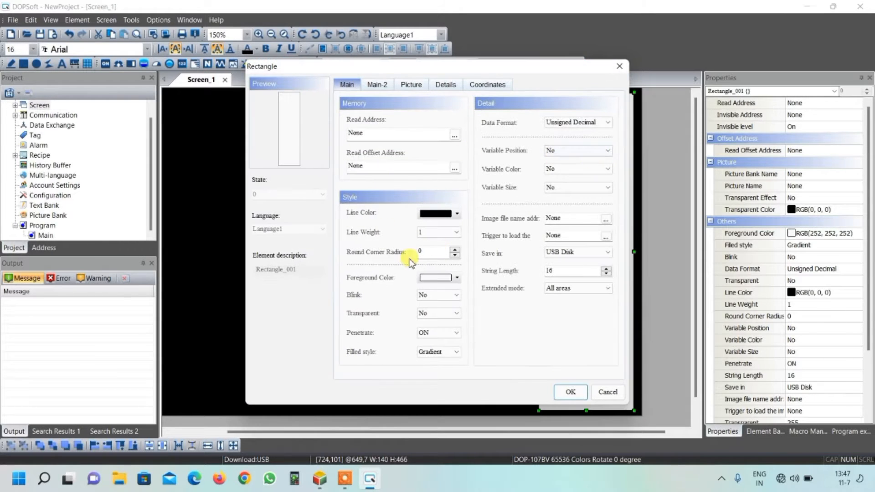
left_click(456, 278)
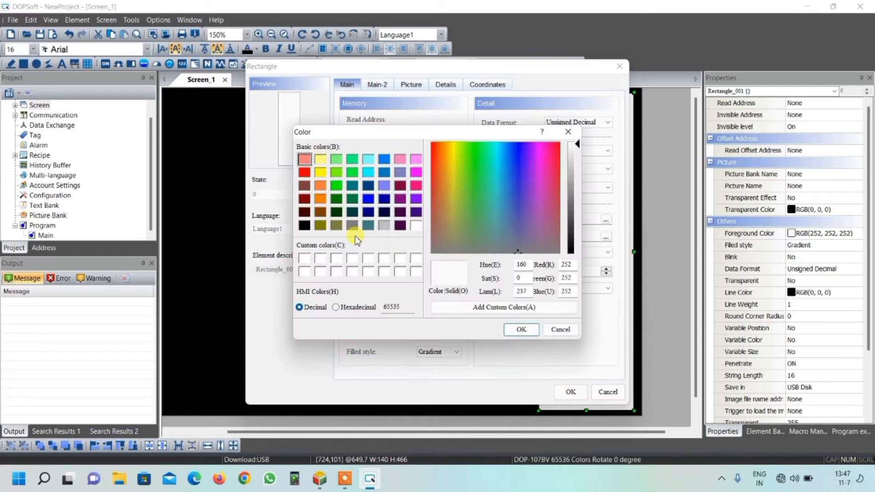
left_click(384, 225)
left_click(524, 333)
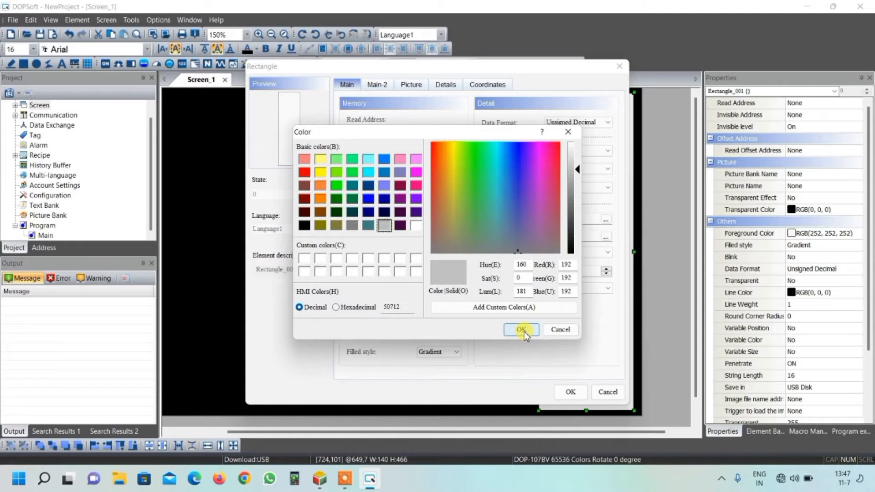
left_click(570, 392)
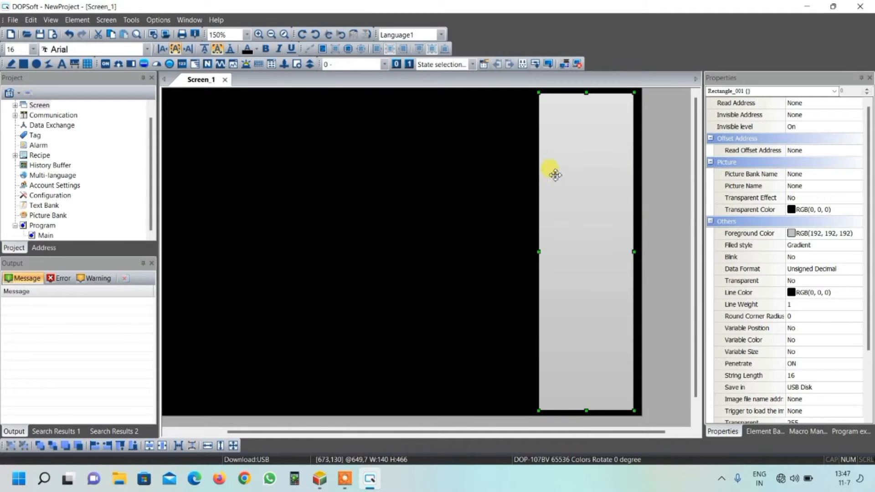
left_click(467, 193)
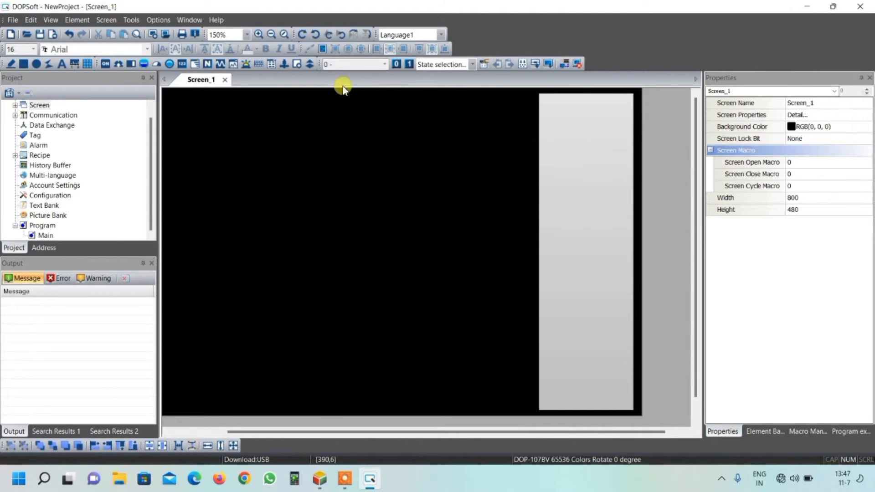
Step: Place a Numeric Entry element about 113 wide and 44 high near the top of the gray rectangle
left_click(208, 65)
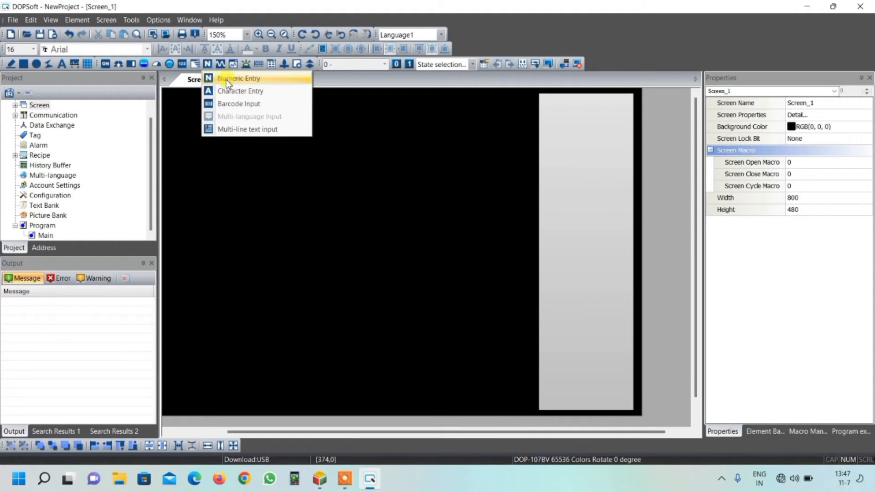
left_click(227, 79)
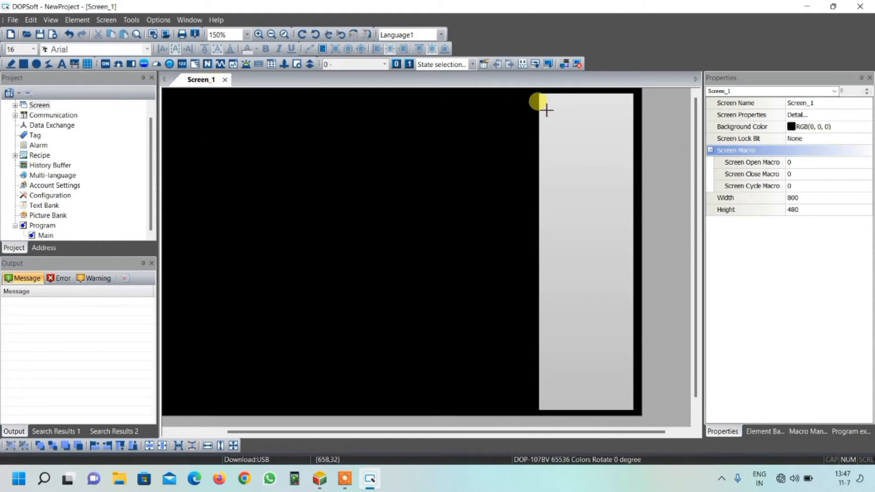
left_click_drag(549, 109, 625, 137)
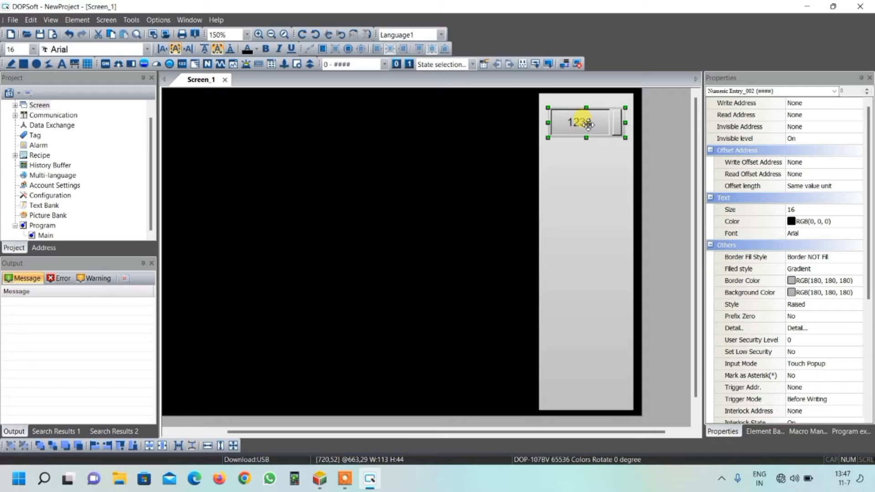
Step: Assign register D0 on Link1 as the numeric entry's write address
double_click(588, 124)
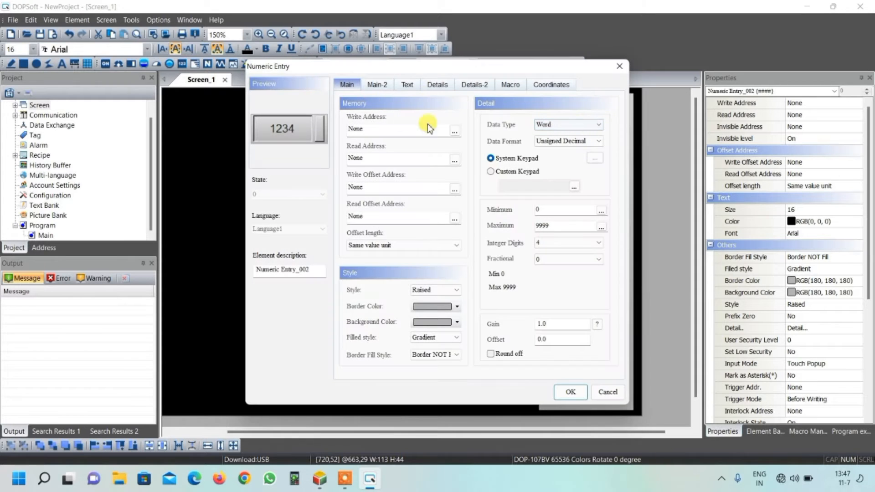
left_click(455, 132)
left_click(463, 173)
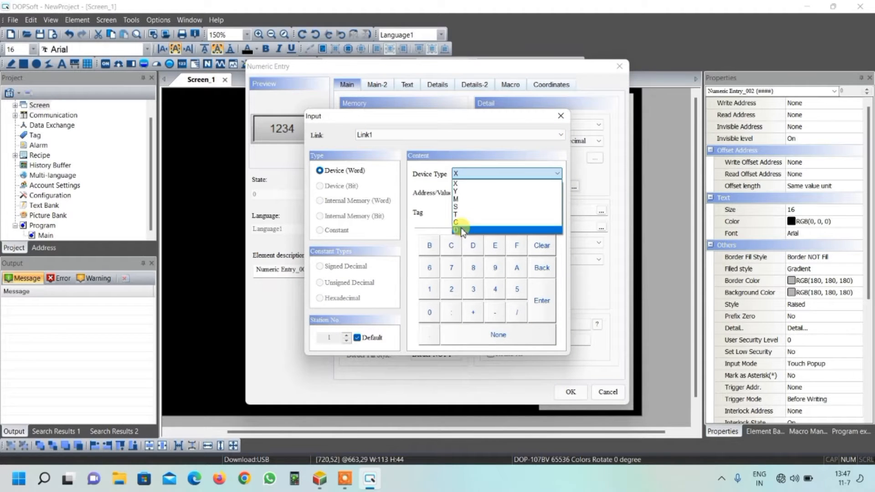
left_click(461, 225)
left_click(431, 313)
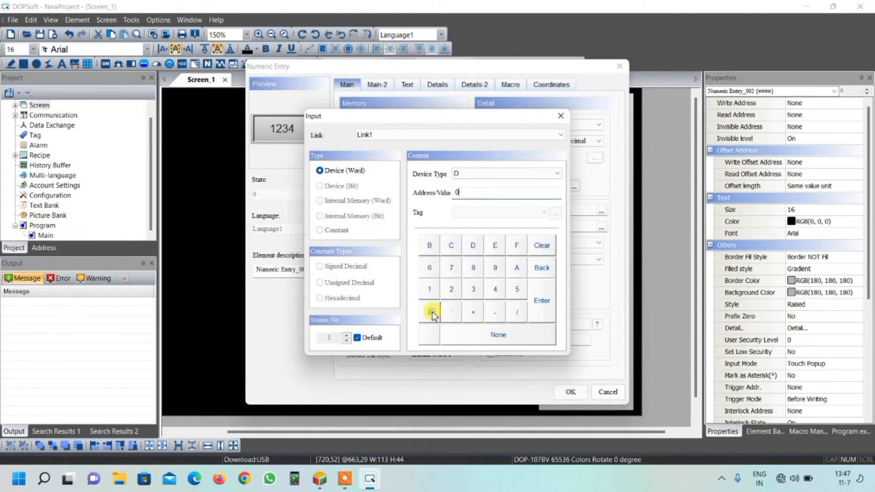
left_click(540, 301)
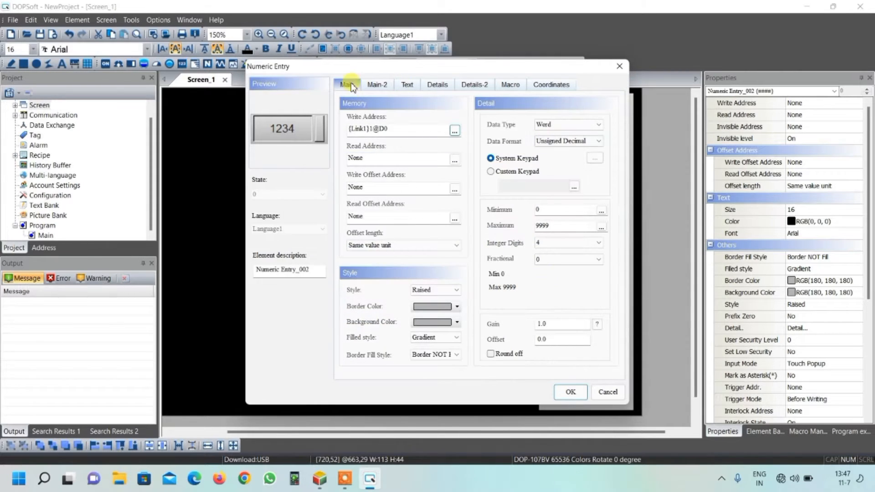
Step: Give the numeric entry the Standard style and a light cyan background, RGB(128, 255, 255)
left_click(427, 298)
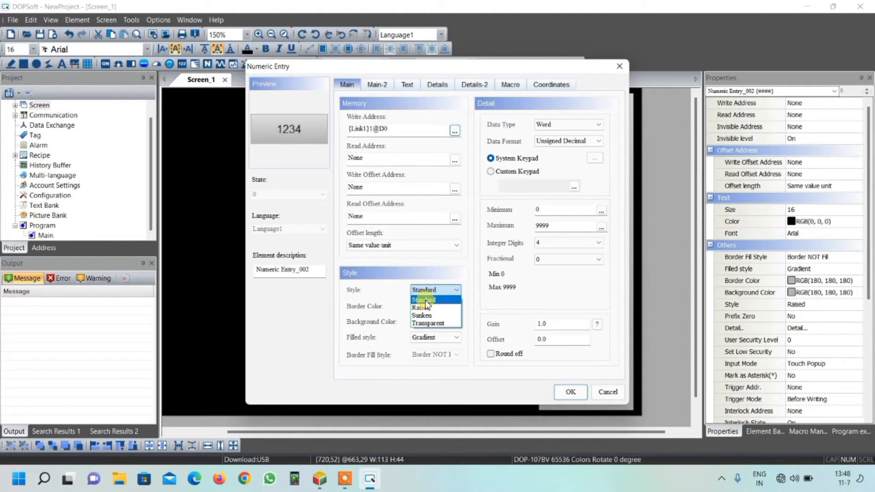
left_click(428, 301)
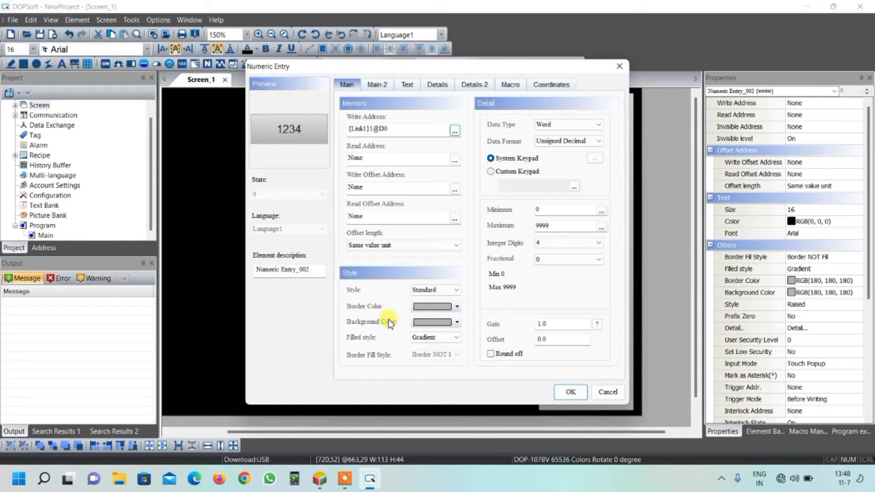
left_click(433, 323)
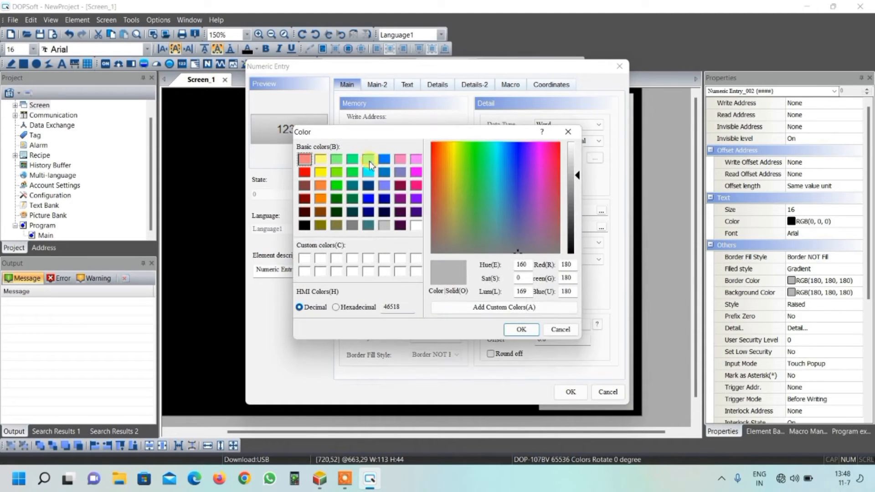
left_click(368, 172)
left_click(520, 329)
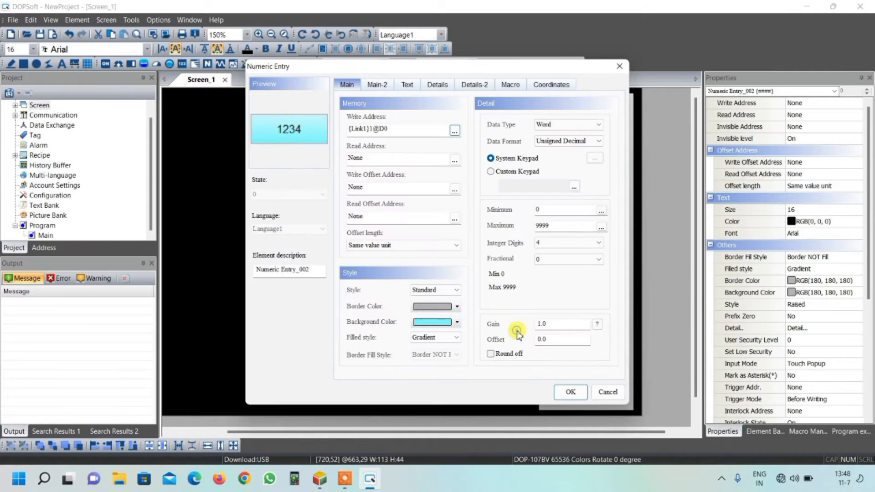
Step: Set the numeric entry's border color to black and apply its settings
left_click(452, 306)
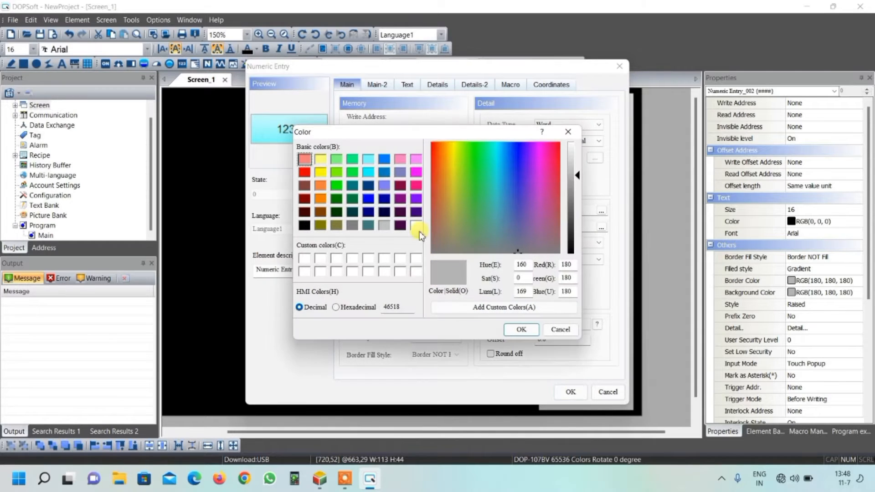
left_click(304, 225)
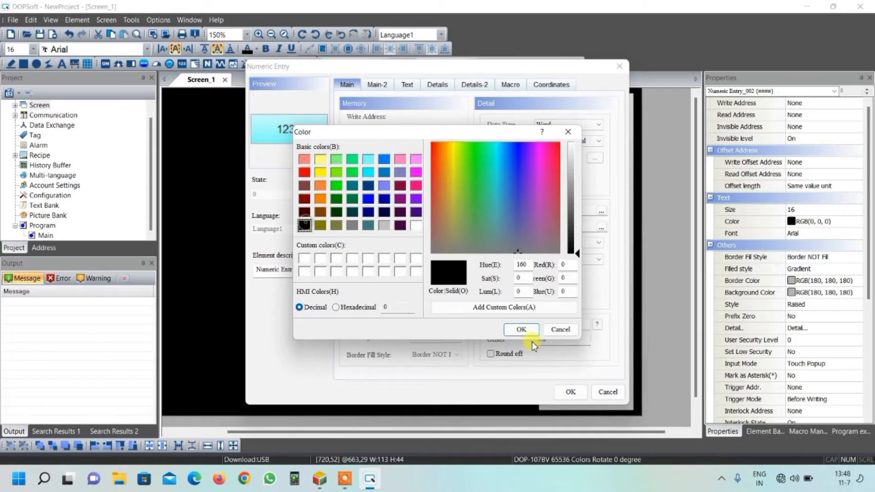
left_click(521, 329)
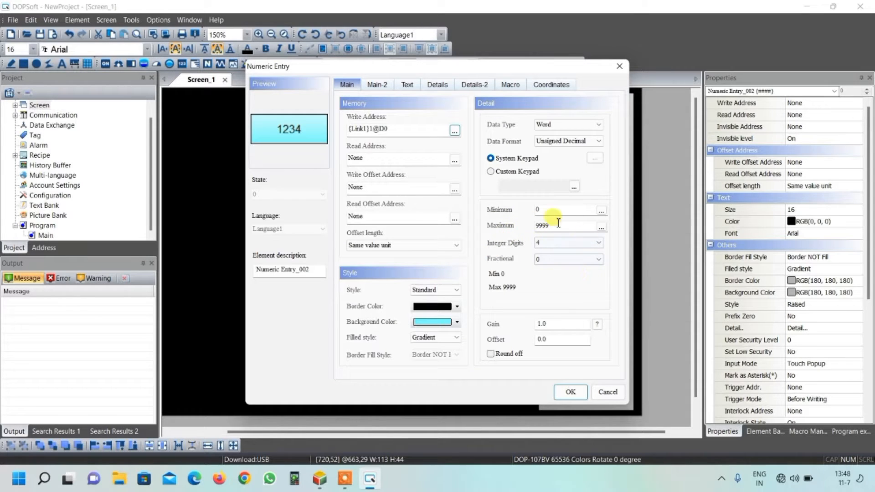
left_click(572, 391)
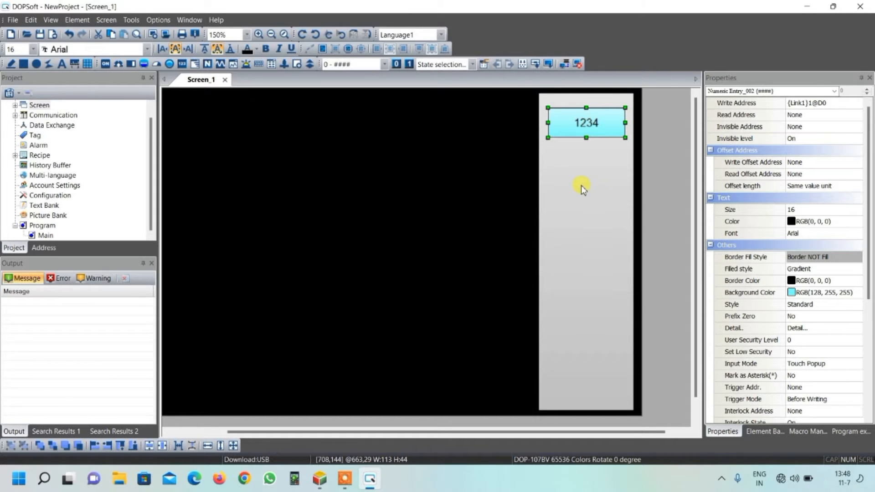
Step: Place a Numeric Display element about 113 wide and 44 high directly below the numeric entry on the gray rectangle
left_click(182, 64)
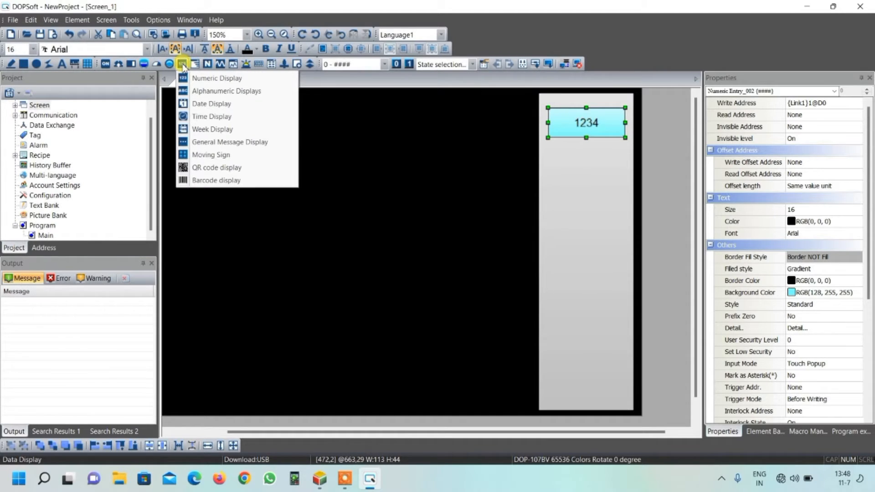
left_click(206, 80)
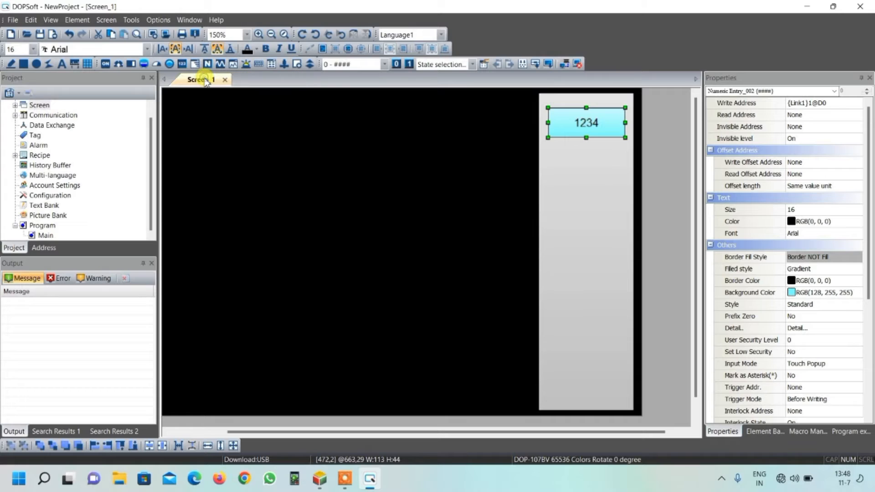
left_click_drag(550, 109, 624, 141)
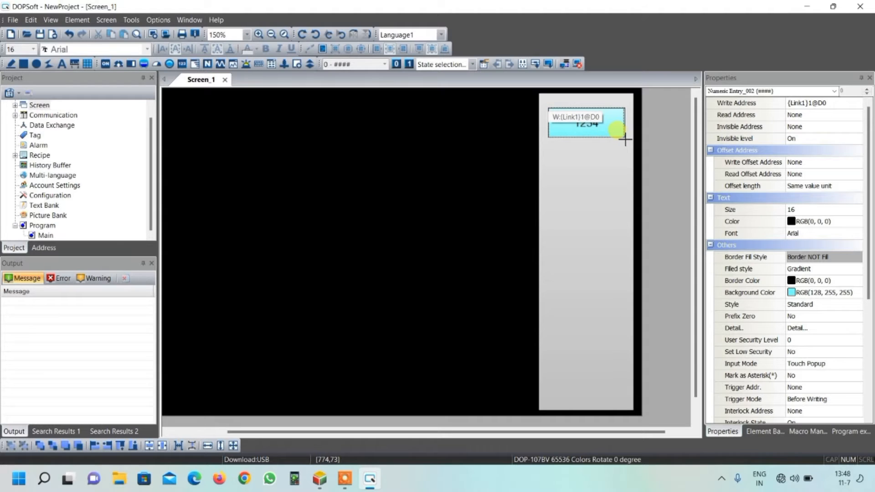
left_click_drag(627, 140, 610, 184)
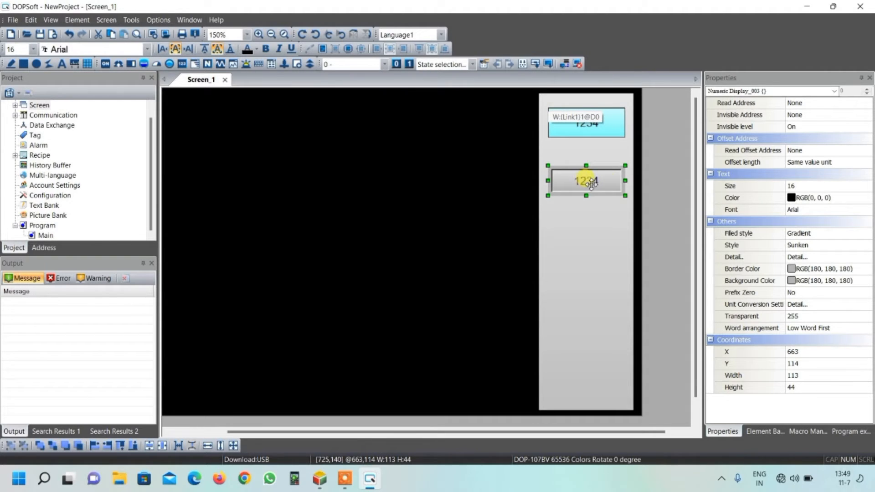
Step: Assign counter C0 on Link1 as the numeric display's read address
double_click(591, 182)
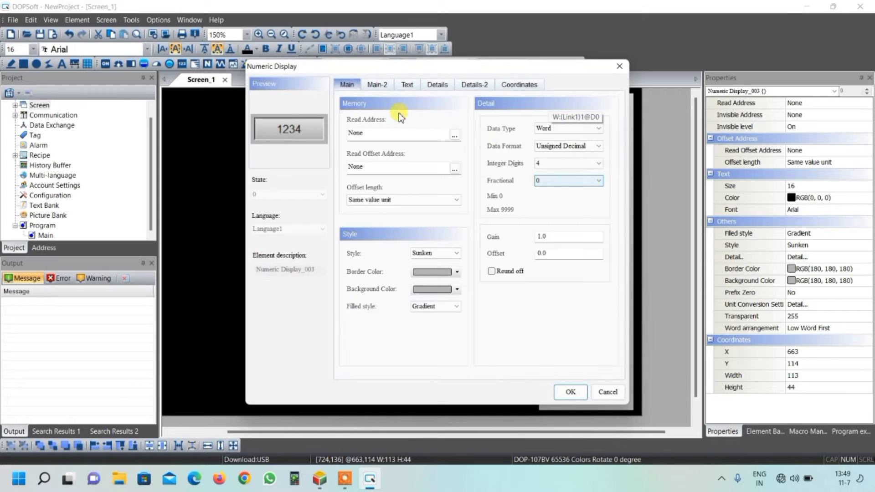
left_click(455, 136)
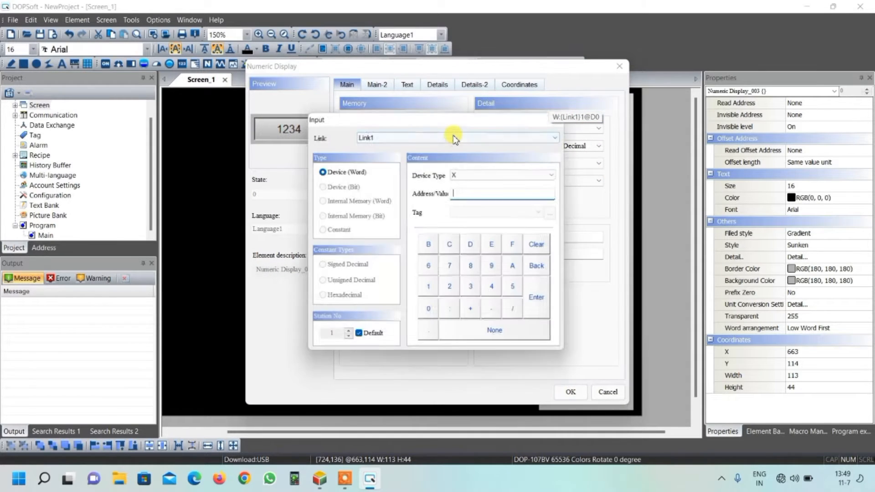
left_click(468, 175)
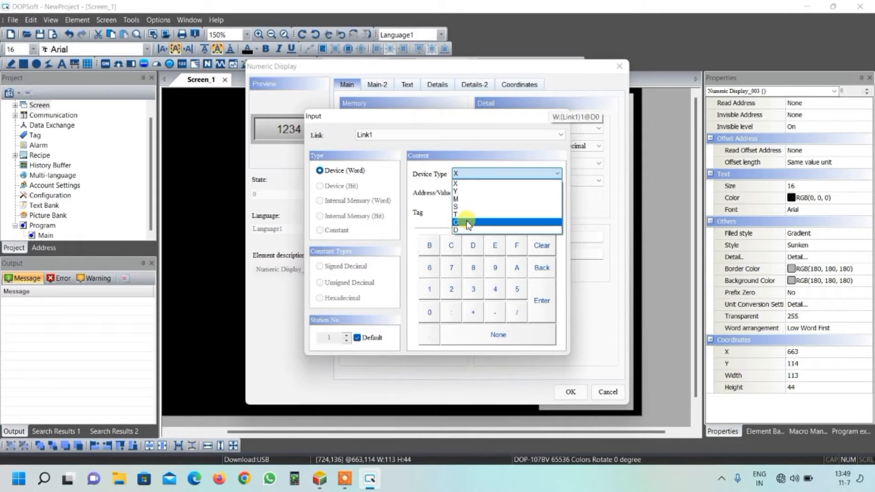
left_click(468, 222)
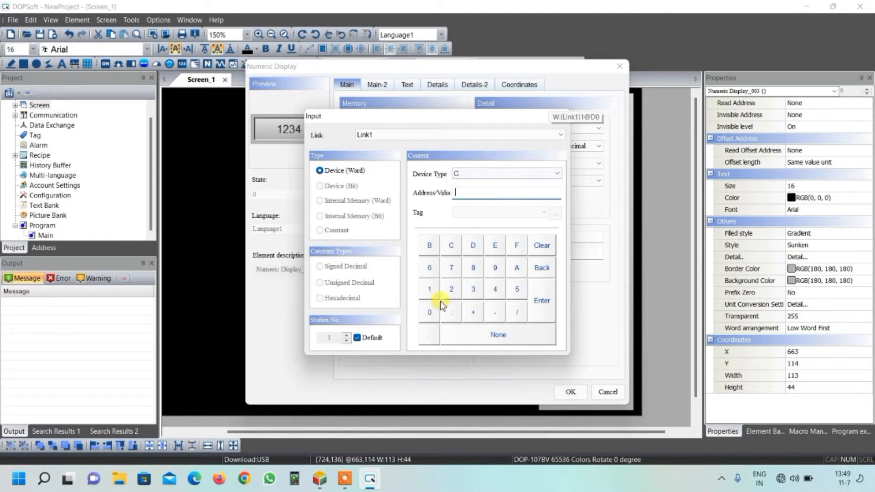
left_click(429, 312)
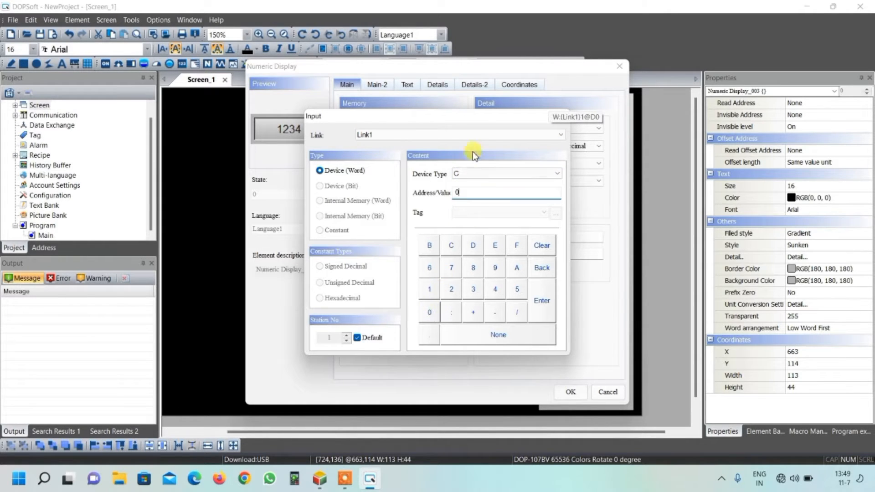
left_click(541, 295)
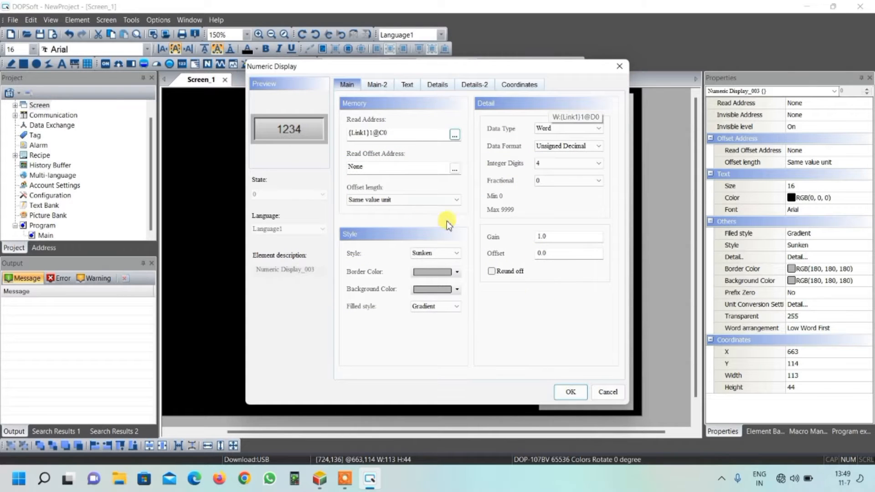
Step: Give the numeric display the Standard style and a black border color
left_click(446, 253)
left_click(437, 266)
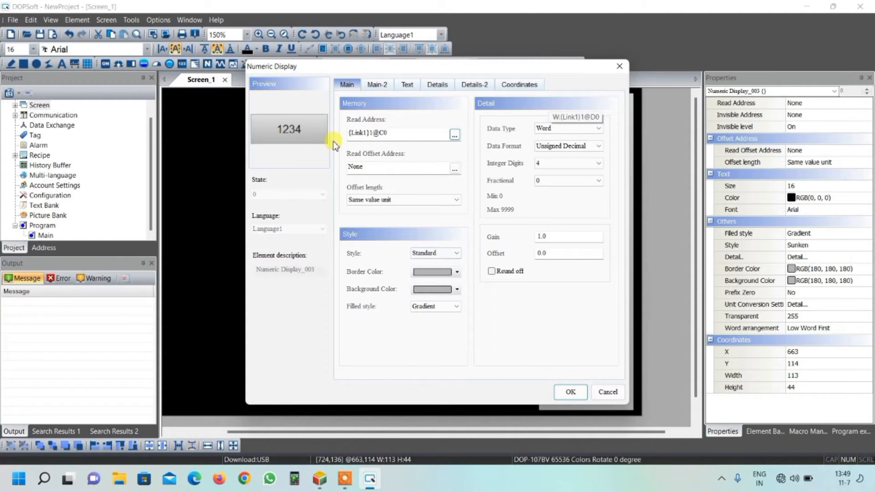
left_click(455, 273)
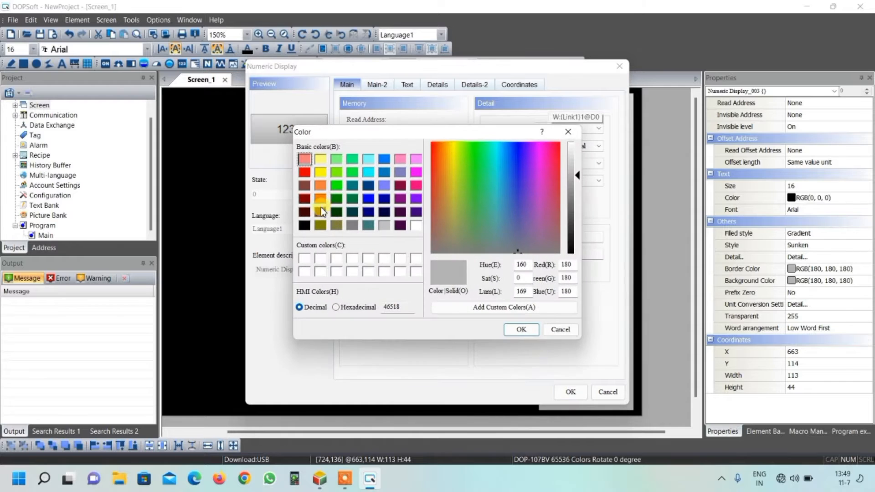
left_click(305, 225)
left_click(514, 330)
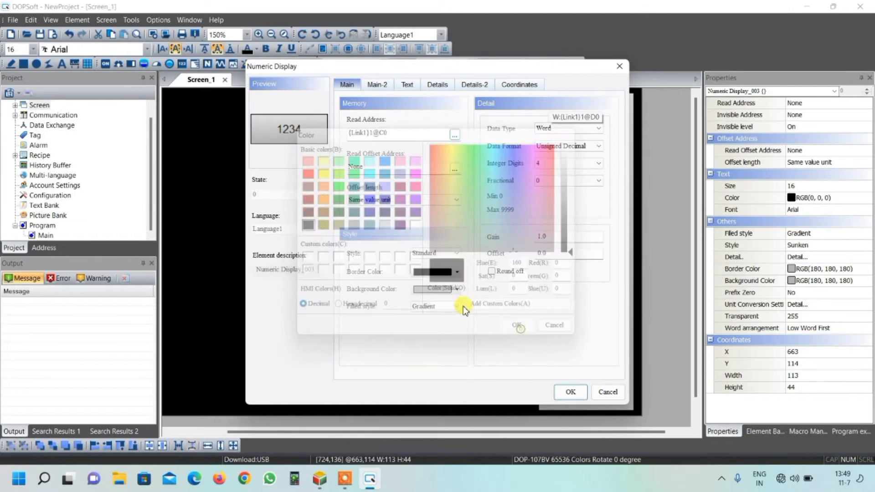
left_click(457, 272)
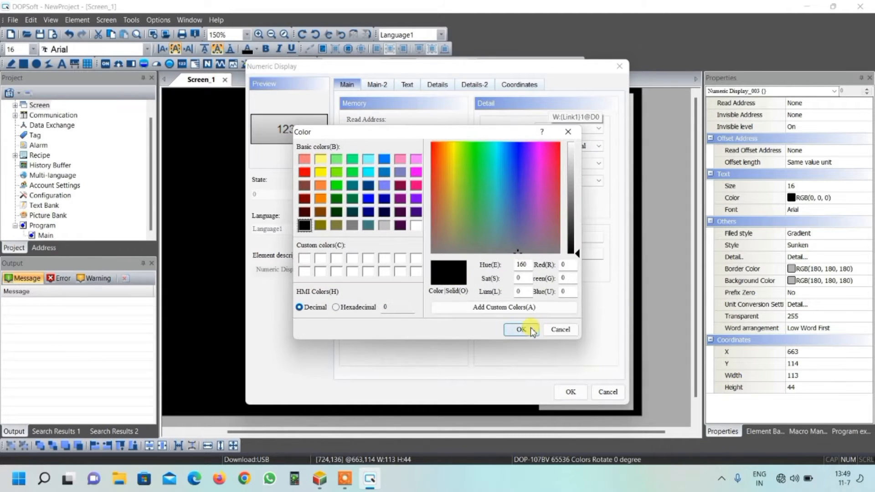
left_click(524, 328)
Step: Set the numeric display's background to light cyan, RGB(128, 255, 255), and apply its settings
left_click(456, 289)
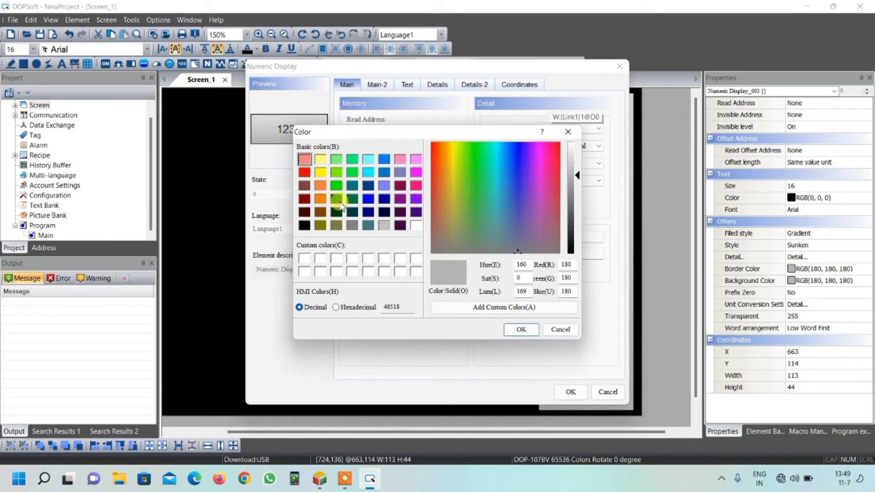
left_click(368, 159)
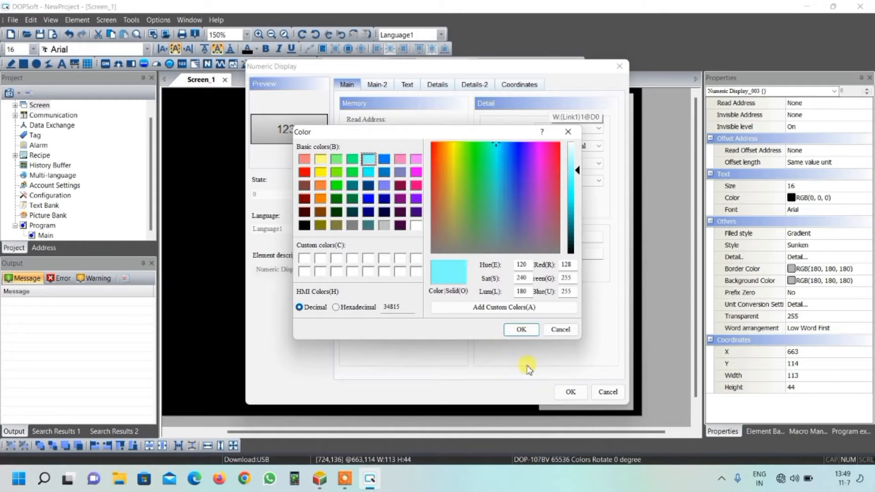
left_click(517, 330)
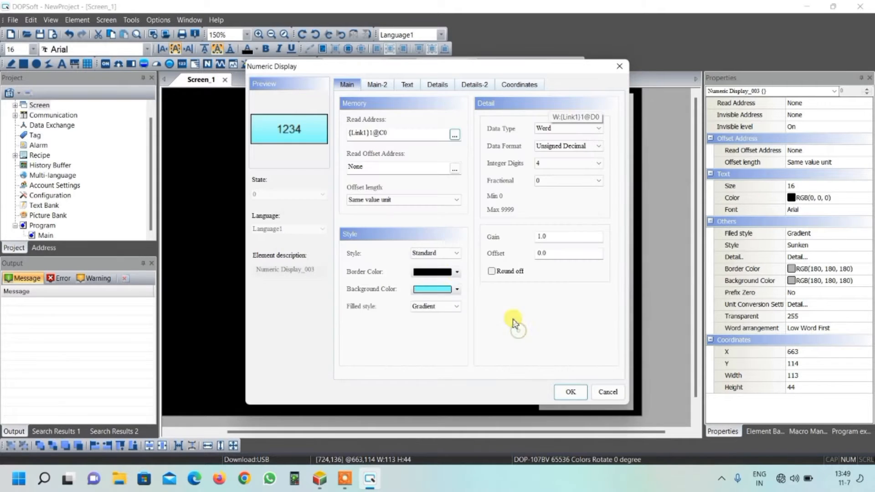
left_click(569, 395)
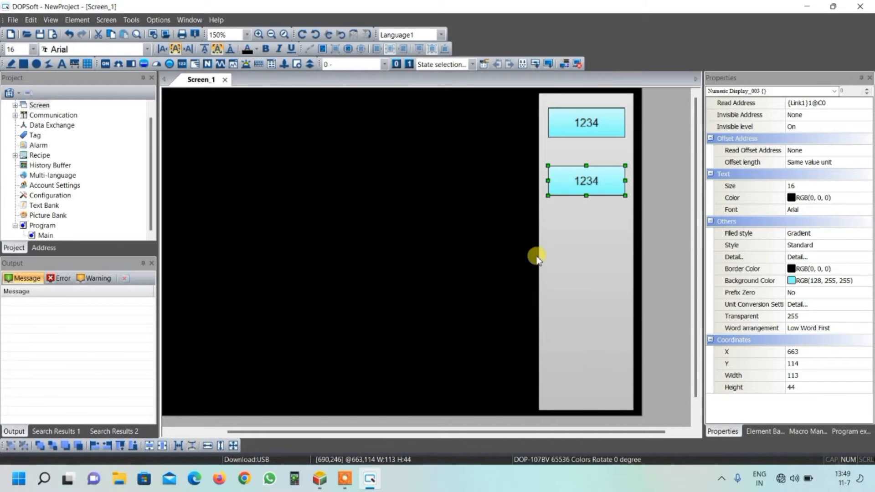
Step: Place a Momentary button about 81 wide and 77 high below the numeric display on the gray rectangle
left_click(105, 66)
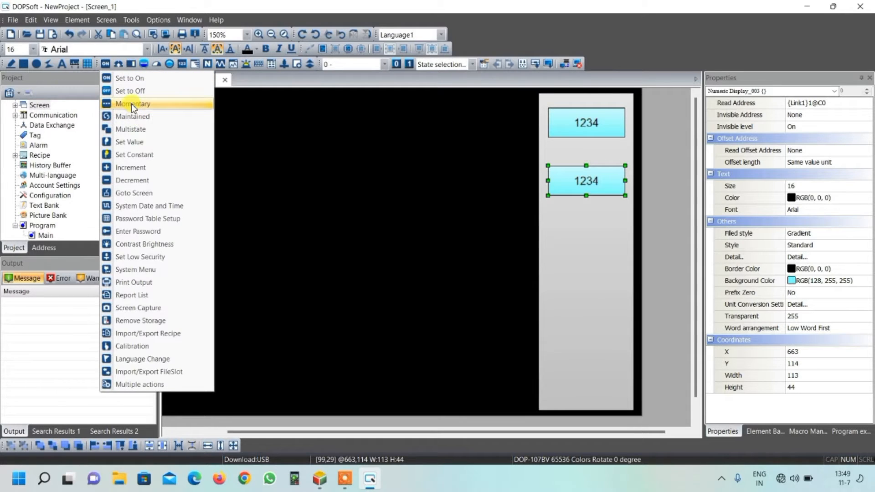
left_click(132, 104)
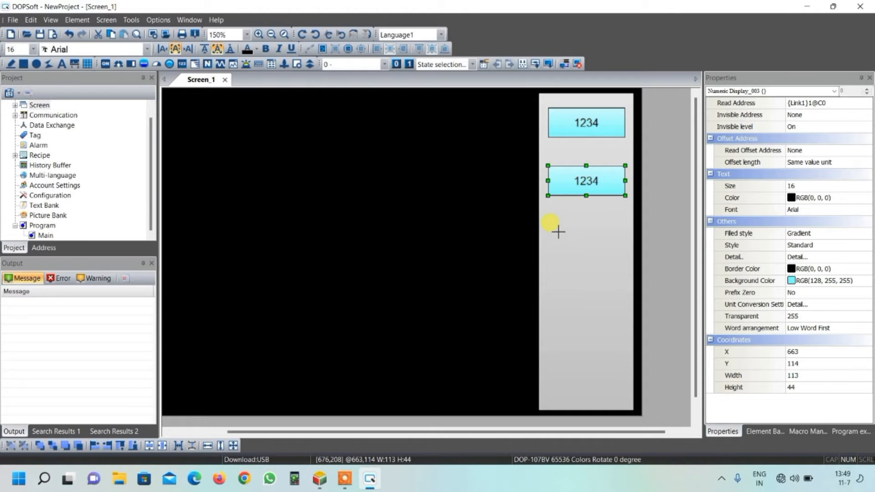
left_click_drag(560, 238, 614, 290)
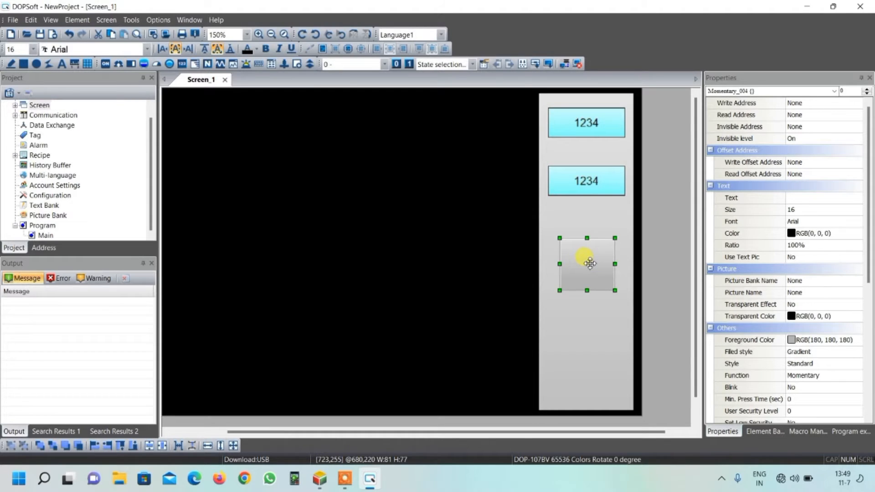
Step: Assign bit X0 on Link1 as the momentary button's write address and give the button the Round style
double_click(589, 264)
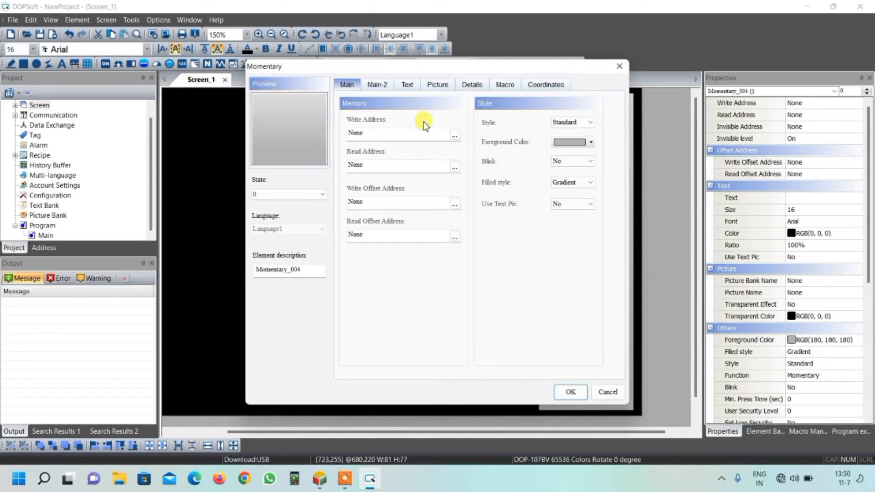
left_click(454, 135)
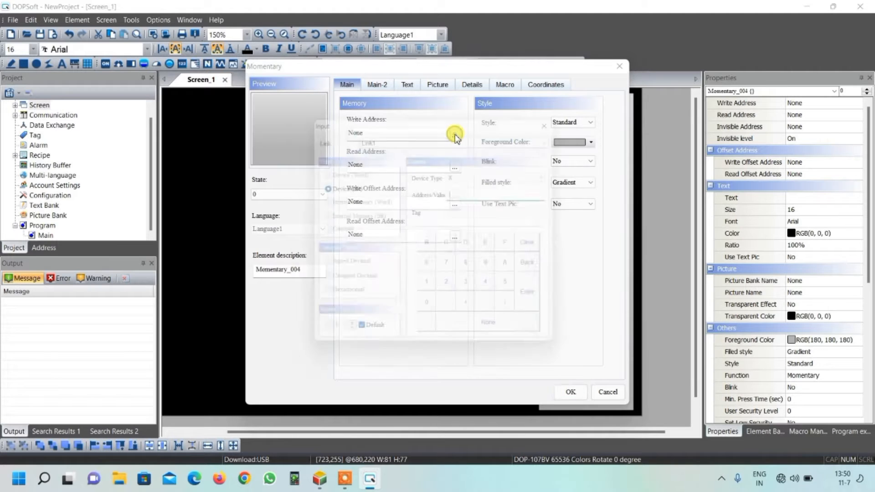
left_click(429, 314)
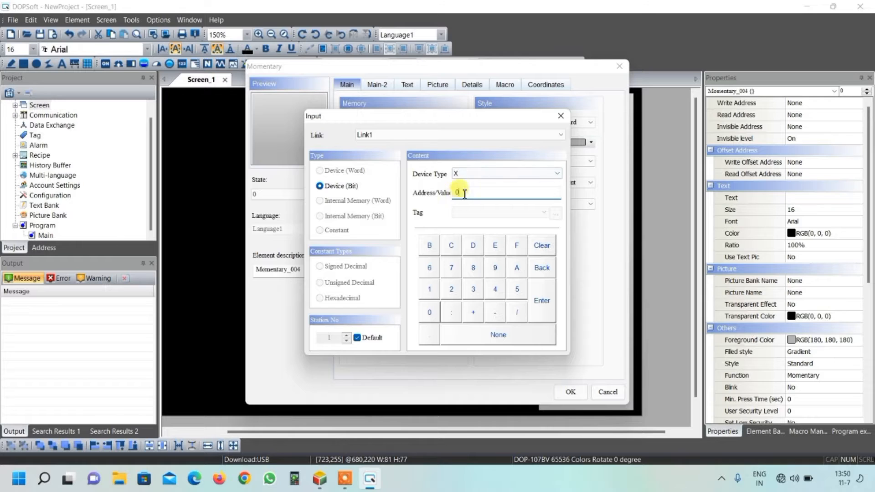
left_click(542, 299)
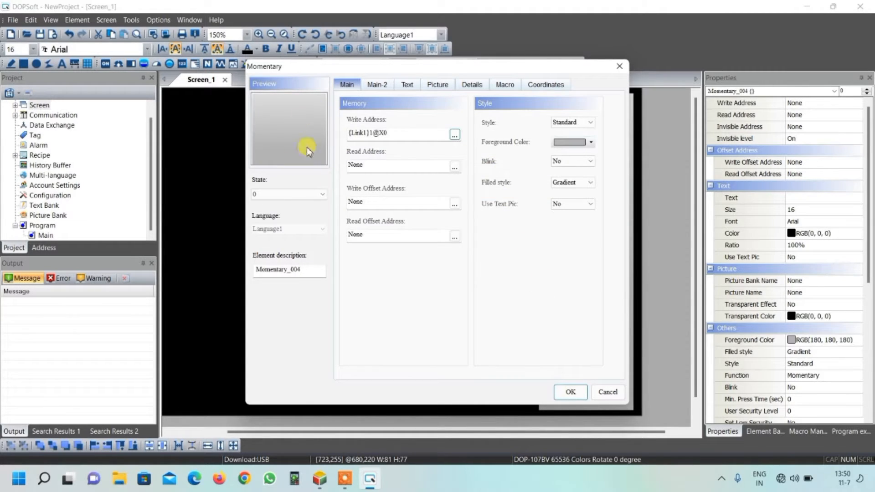
left_click(564, 122)
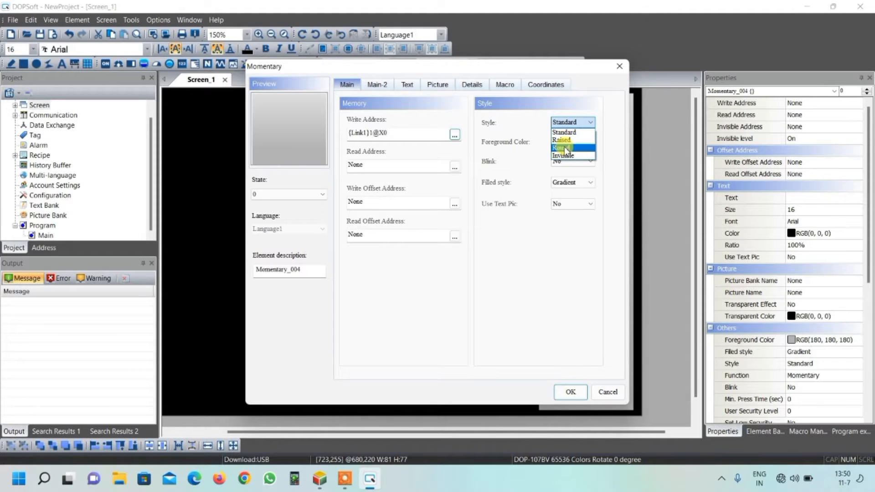
left_click(566, 148)
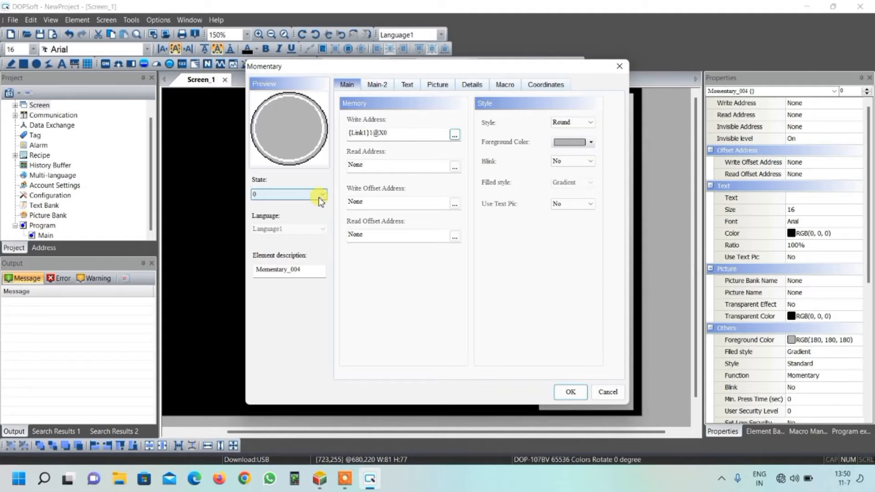
Step: Give the momentary button's state 0 the picture hmi_buttom-28-1.png from the $ModernButton.pib bank, with the Stretch All mode
left_click(437, 84)
left_click(452, 123)
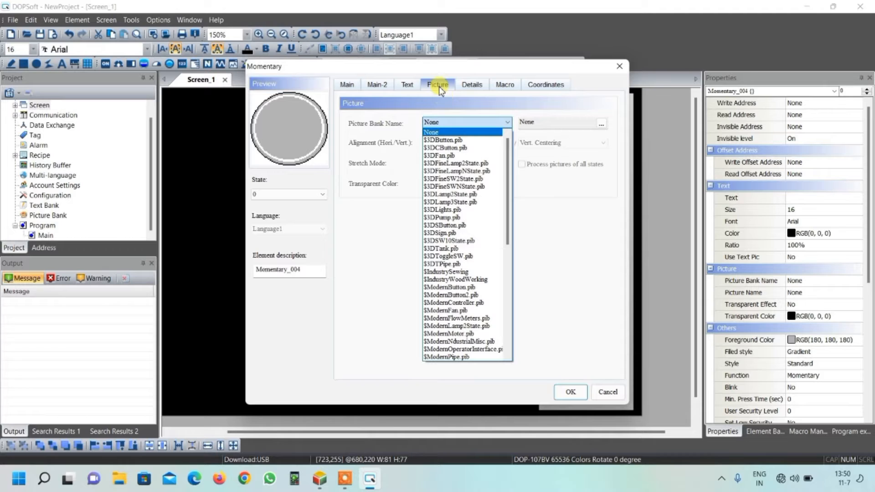
left_click(451, 287)
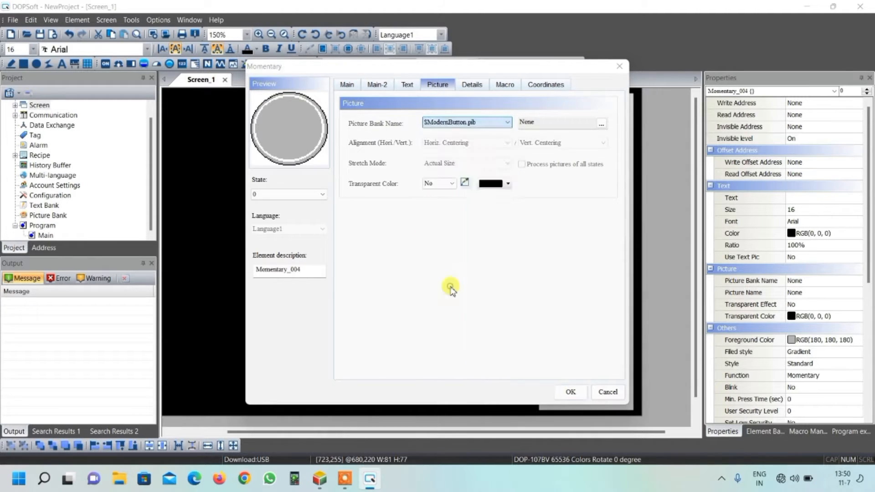
scroll(453, 236, "down", 8)
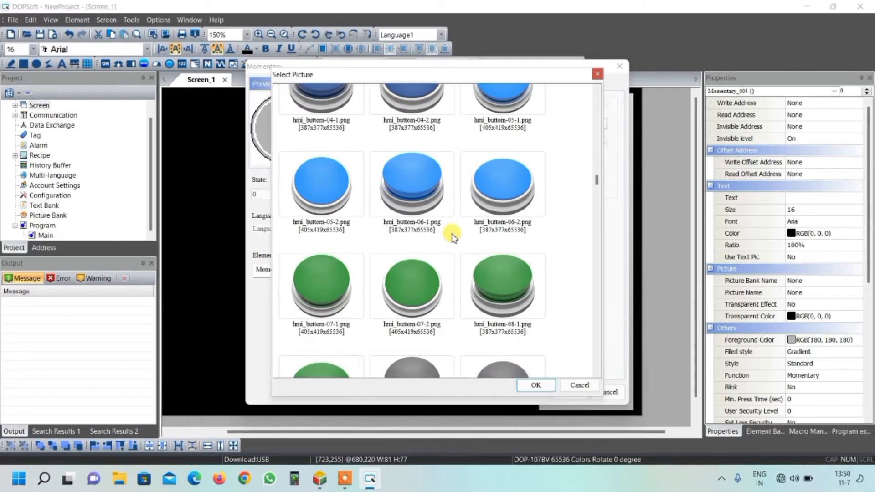
scroll(453, 237, "down", 8)
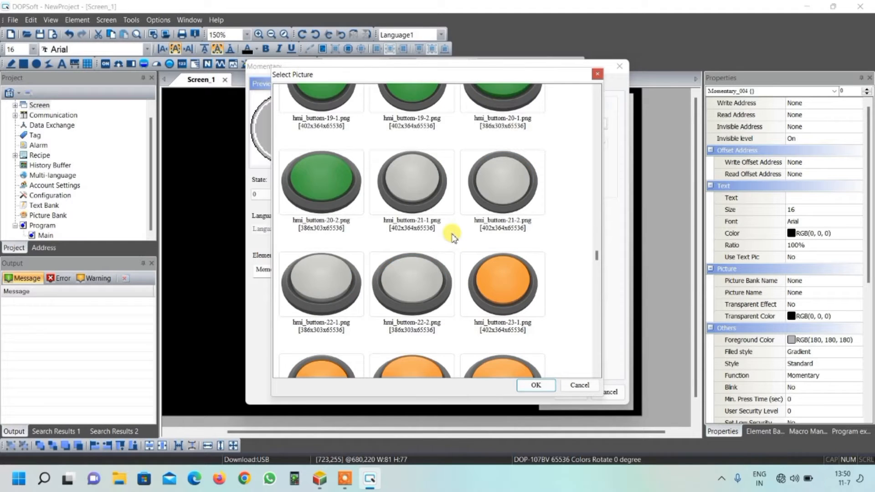
scroll(453, 236, "down", 3)
scroll(453, 237, "up", 3)
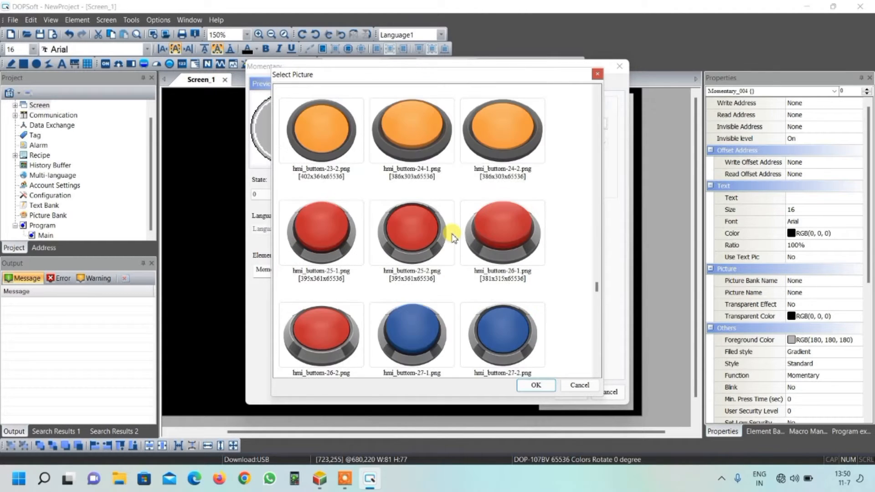
scroll(452, 237, "down", 3)
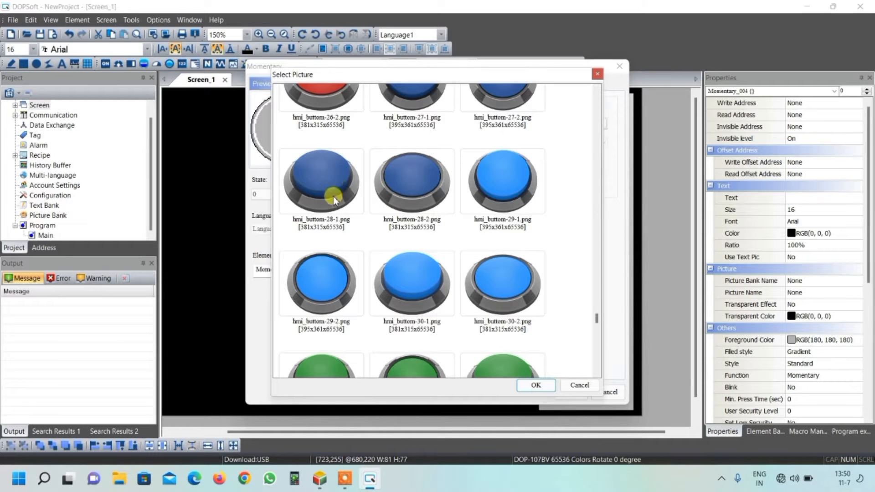
left_click(335, 181)
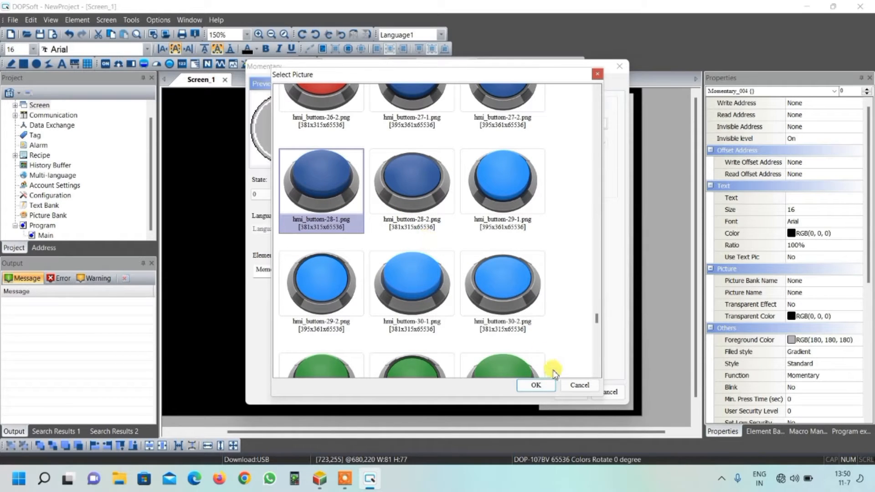
left_click(542, 387)
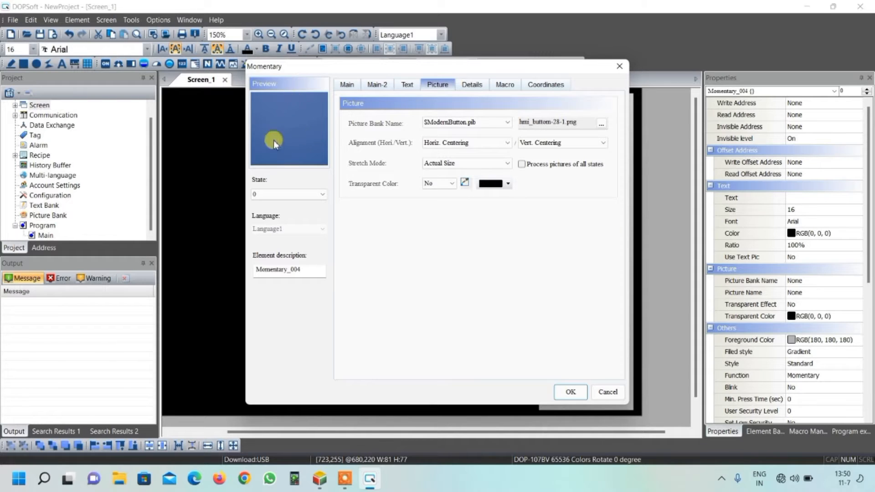
left_click(432, 165)
left_click(433, 173)
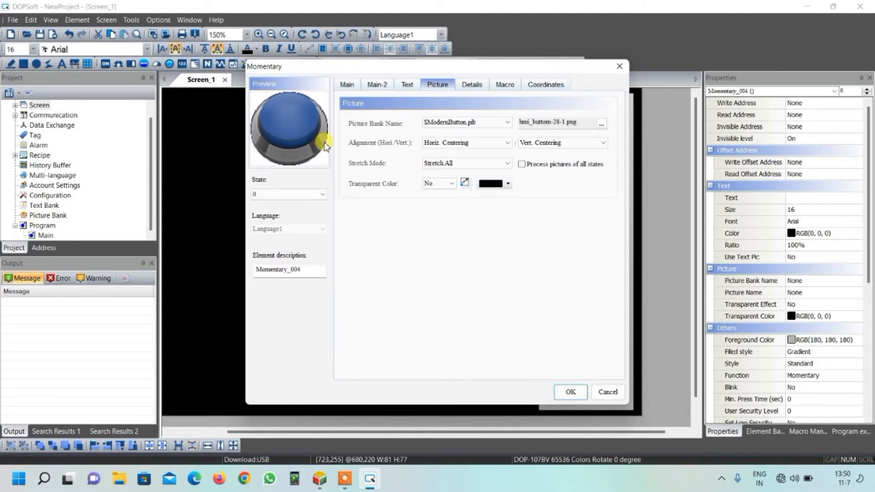
Step: Give the momentary button's state 1 the picture hmi_buttom-28-2.png from the $ModernButton.pib bank
left_click(323, 195)
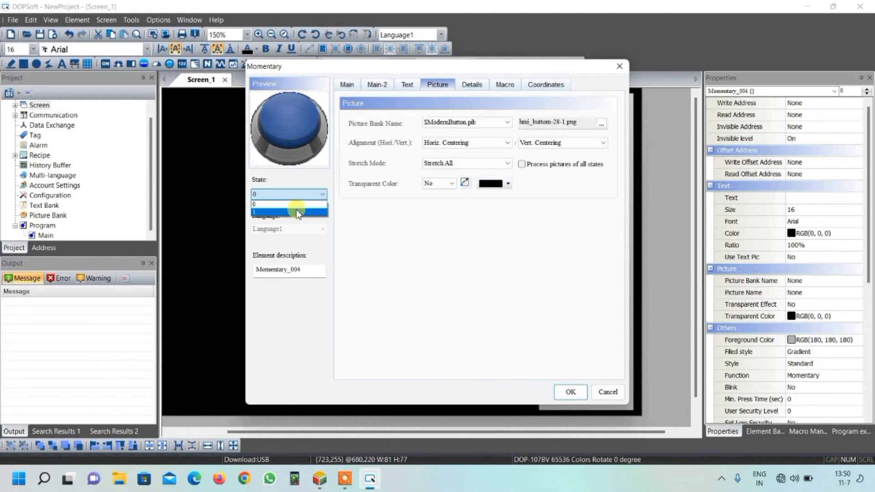
left_click(300, 210)
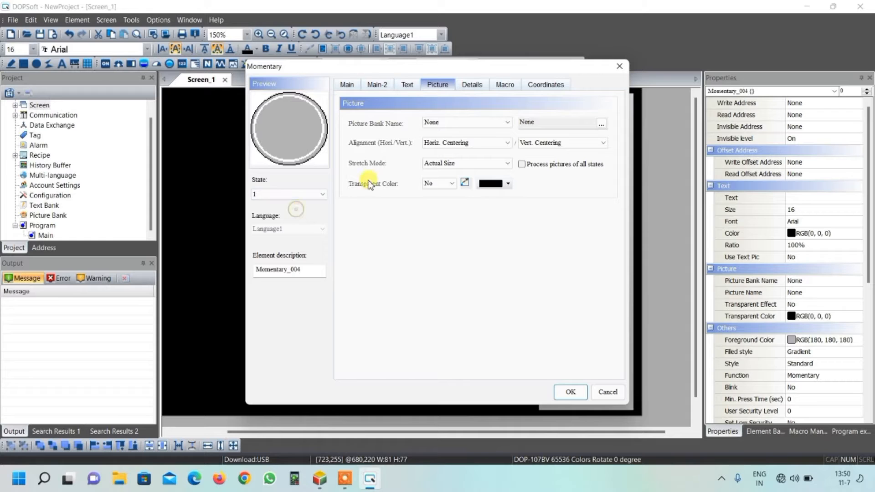
left_click(450, 122)
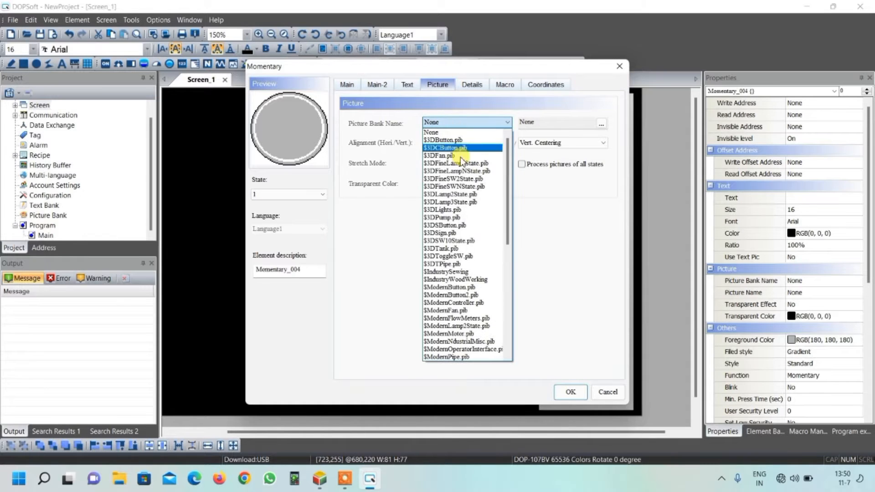
left_click(472, 289)
scroll(464, 276, "down", 10)
scroll(464, 274, "up", 10)
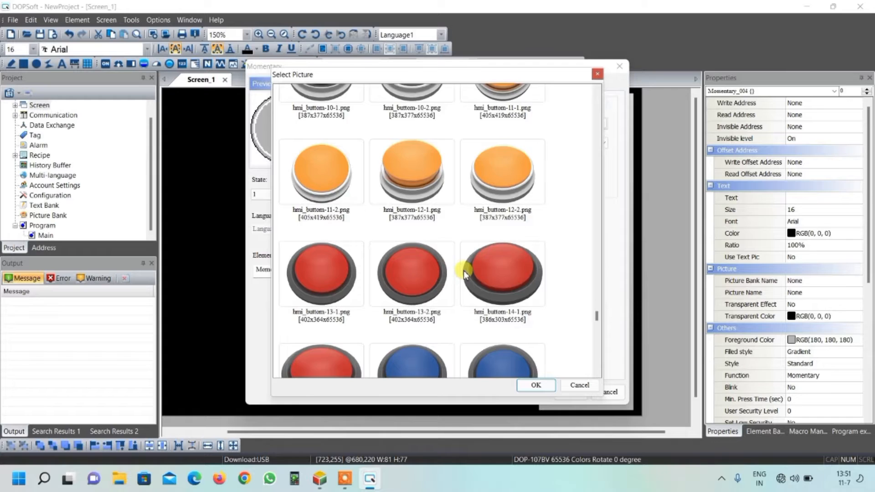
scroll(461, 267, "down", 3)
scroll(460, 264, "up", 3)
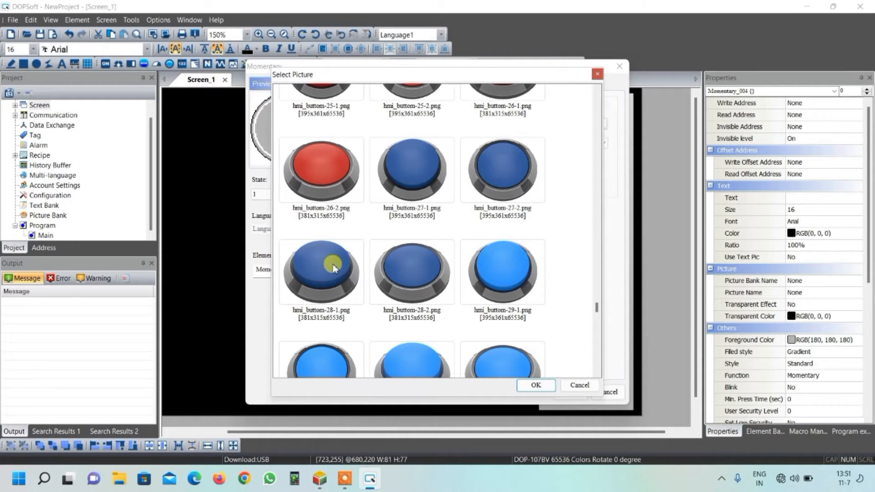
left_click(413, 269)
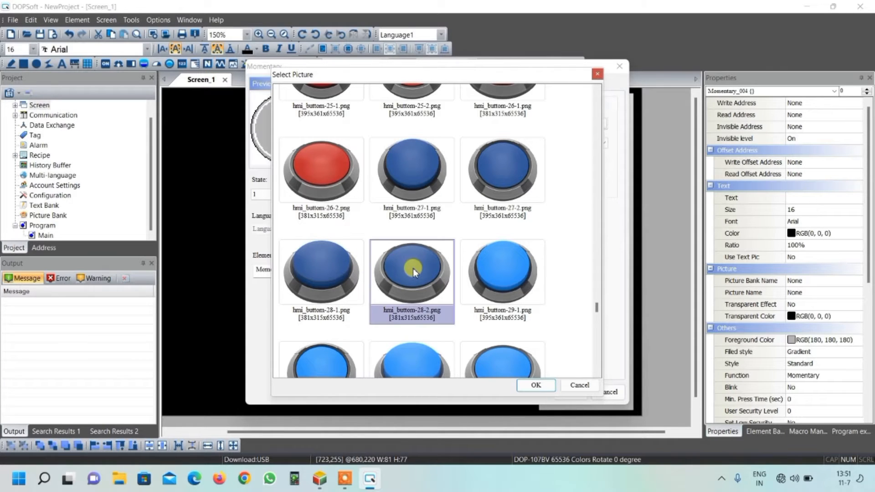
left_click(543, 388)
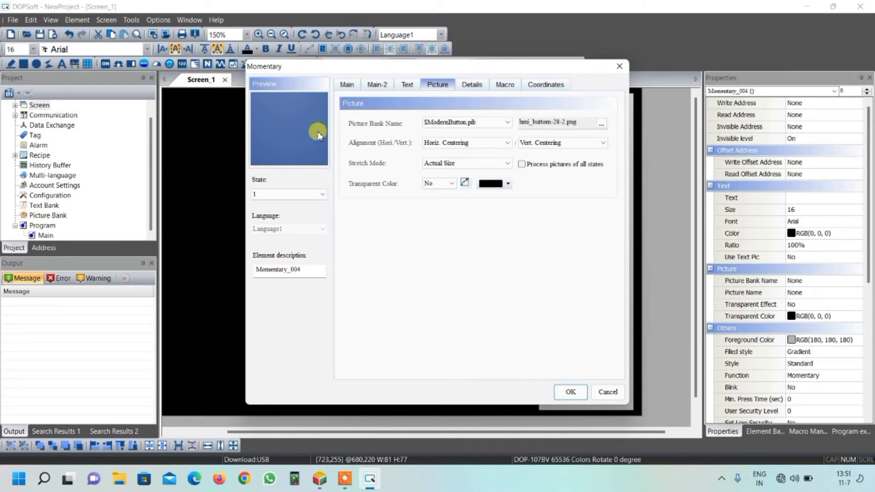
Step: Set the state 1 picture's stretch mode to Stretch All and apply the momentary button's settings
left_click(446, 163)
left_click(438, 177)
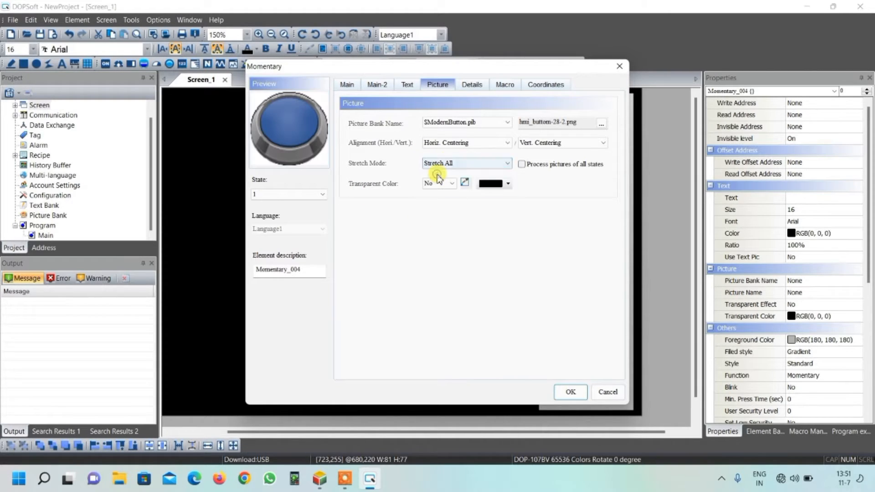
left_click(571, 392)
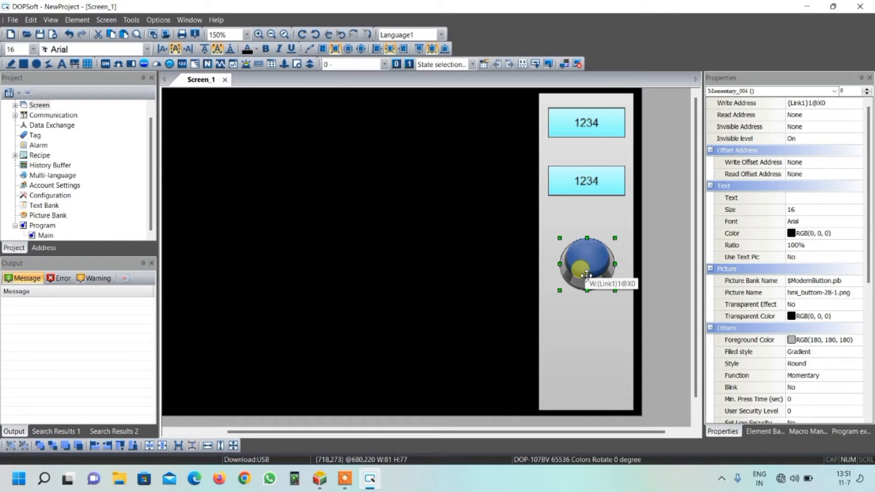
Step: Duplicate the blue momentary button below the original on the gray rectangle and set the copy's write address to X1 on Link1
left_click_drag(586, 275, 592, 345)
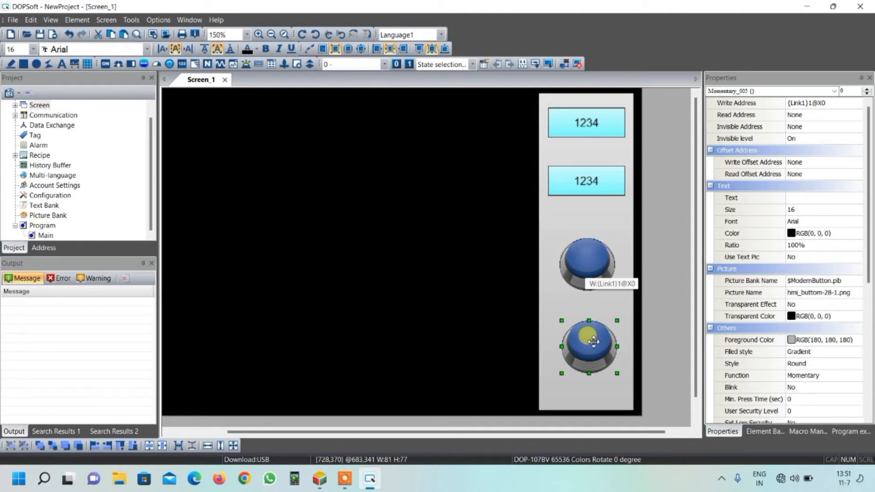
double_click(593, 342)
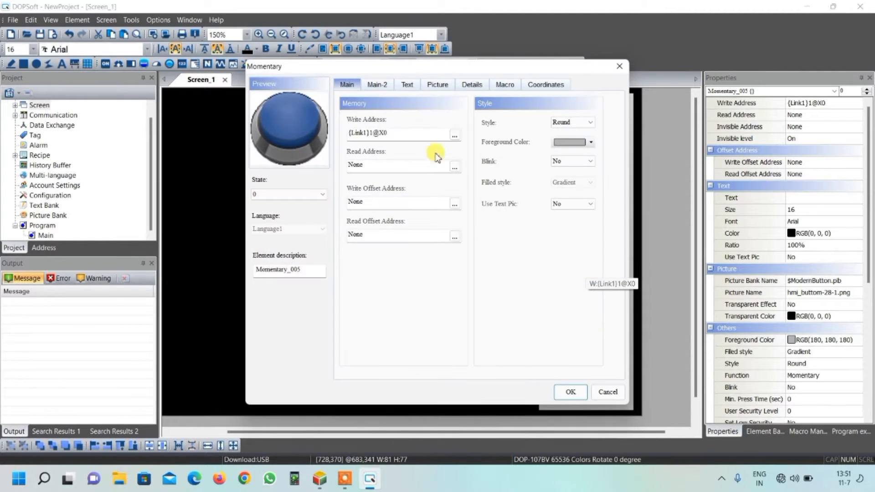
left_click(406, 136)
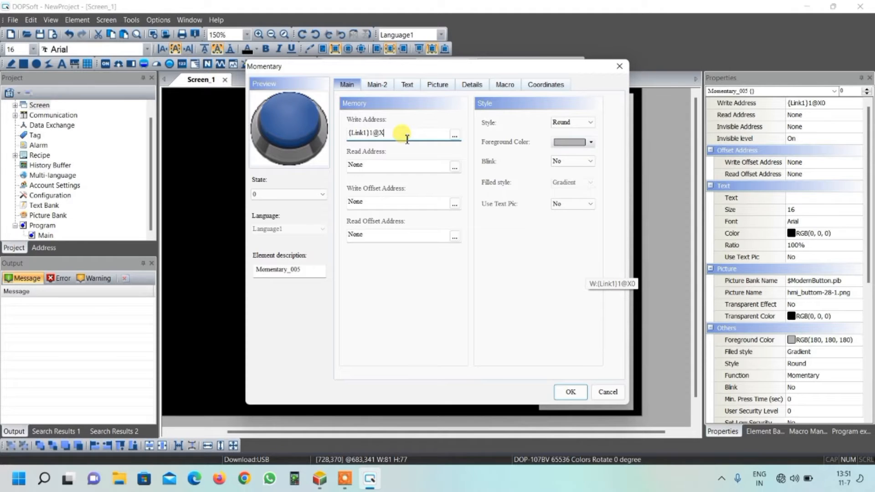
type("1")
left_click_drag(396, 133, 383, 137)
Step: Change the copied button's state 0 picture to the orange hmi_buttom-34-1.png
left_click(435, 84)
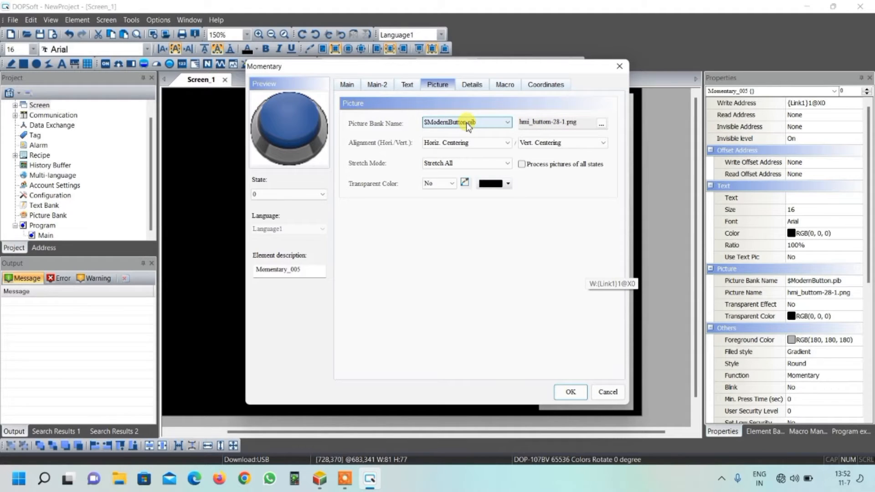
left_click(602, 124)
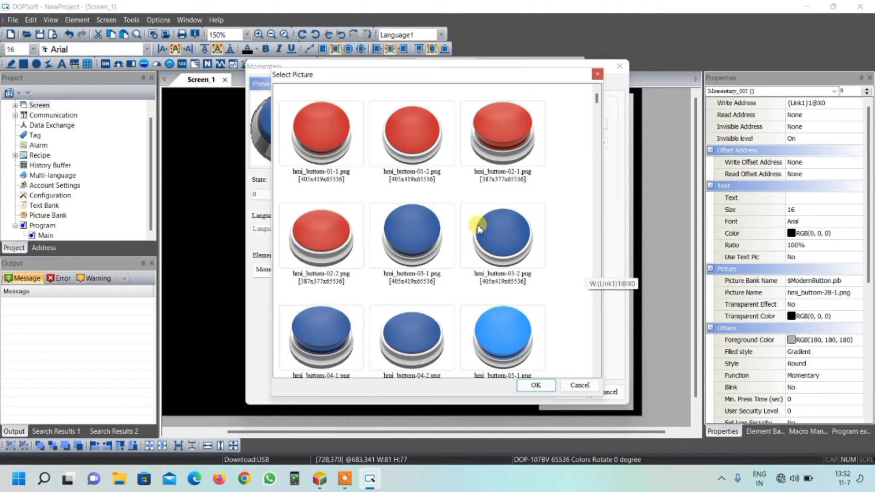
scroll(445, 224, "down", 10)
scroll(445, 223, "down", 5)
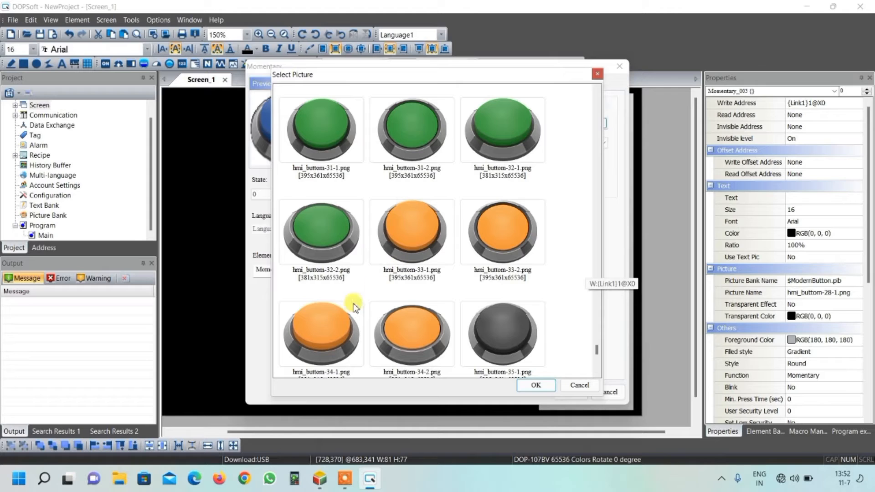
left_click(326, 327)
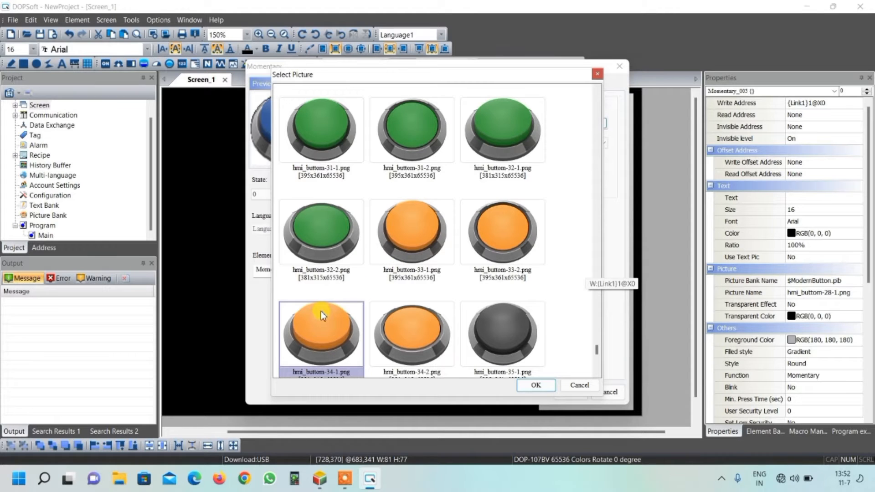
left_click(528, 385)
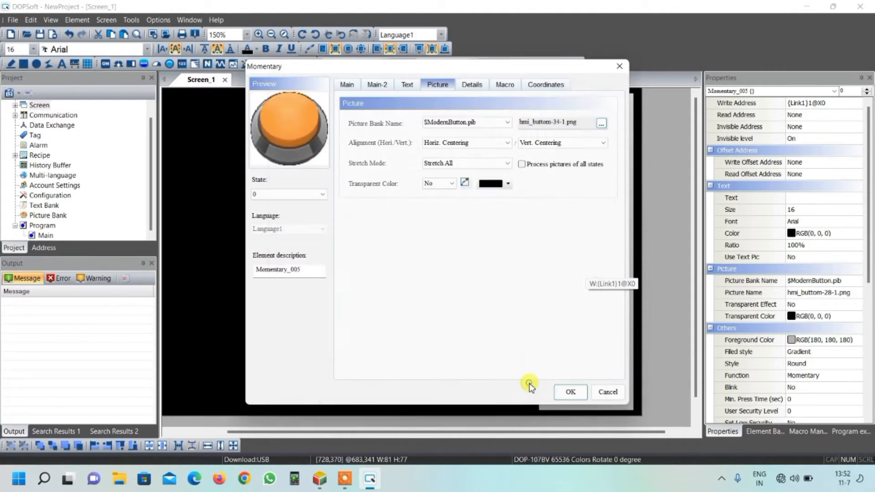
Step: Change the copied button's state 1 picture to the orange hmi_buttom-34-2.png and apply its settings
left_click(321, 193)
left_click(302, 211)
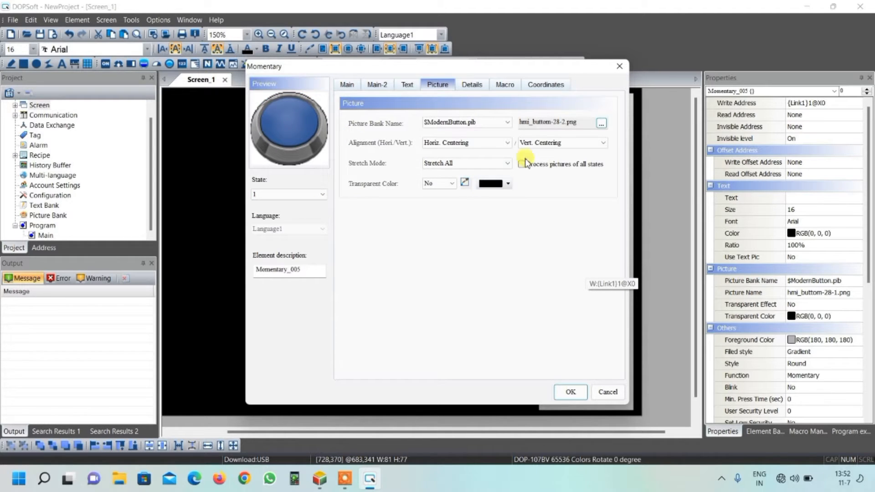
left_click(602, 123)
scroll(531, 239, "up", 10)
scroll(531, 239, "down", 15)
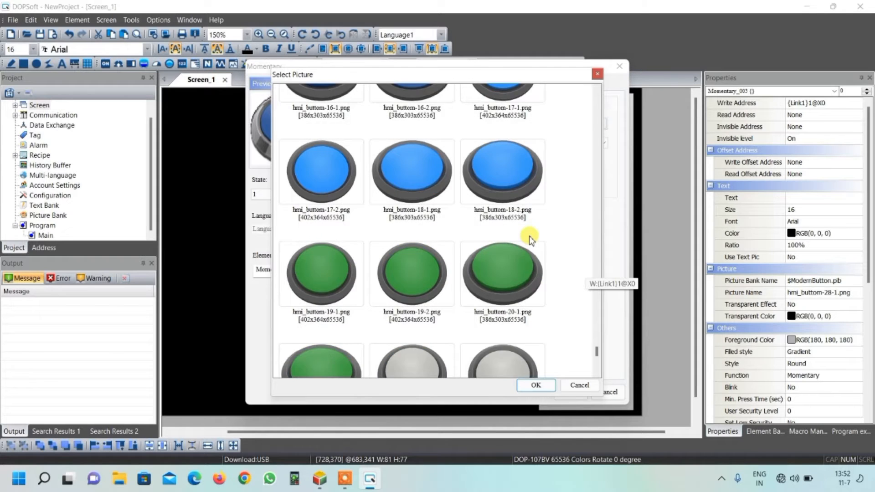
scroll(529, 237, "down", 3)
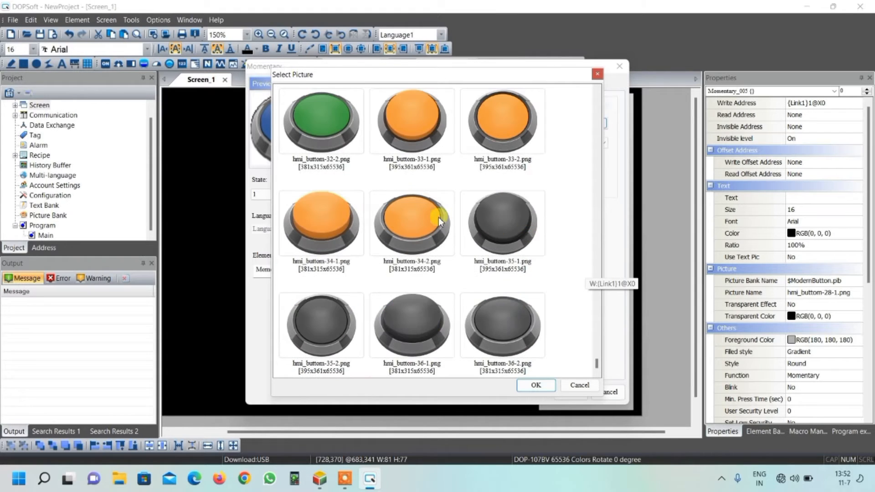
left_click(415, 221)
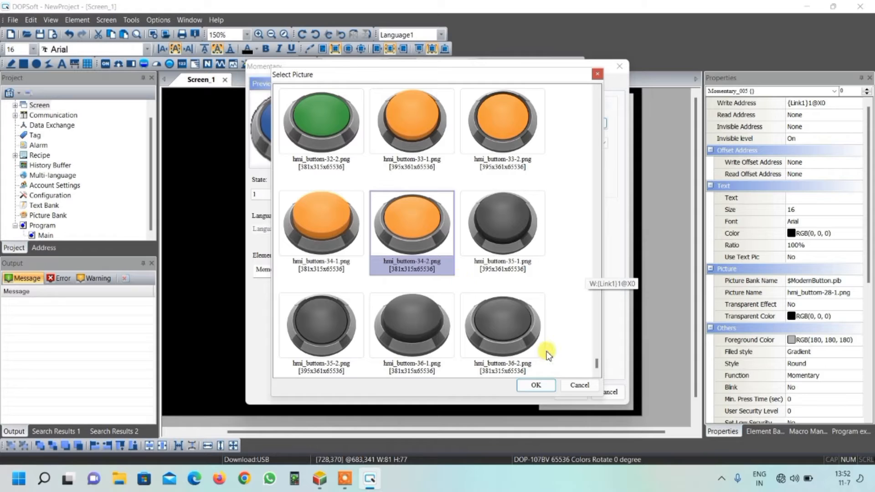
left_click(536, 385)
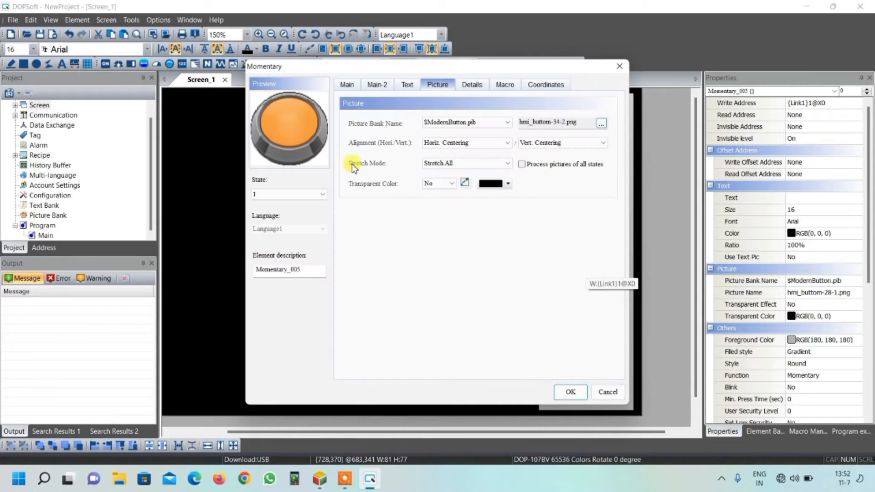
left_click(569, 392)
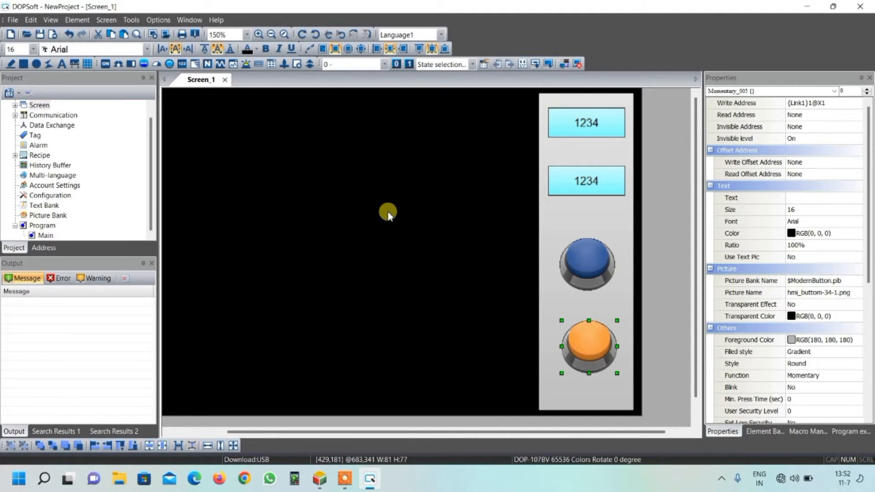
Step: Place a Multistate Indicator about 113 wide and 180 high on the black area beside the gray rectangle
left_click(169, 64)
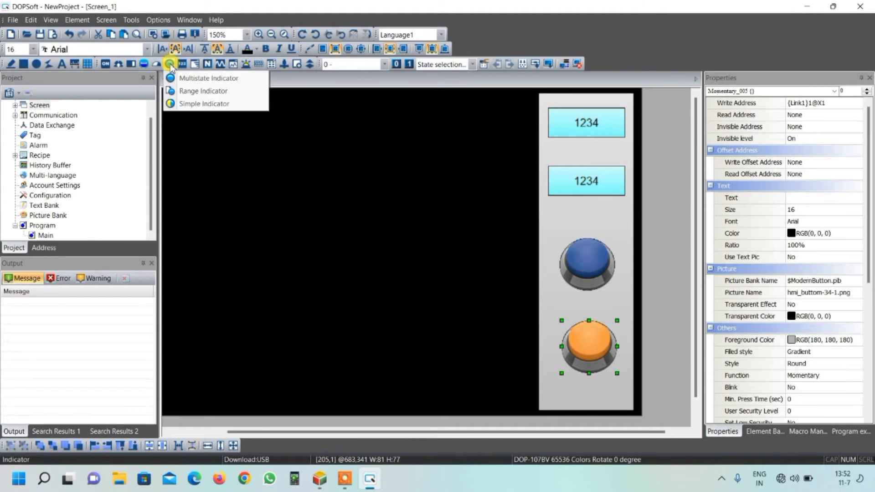
left_click(206, 81)
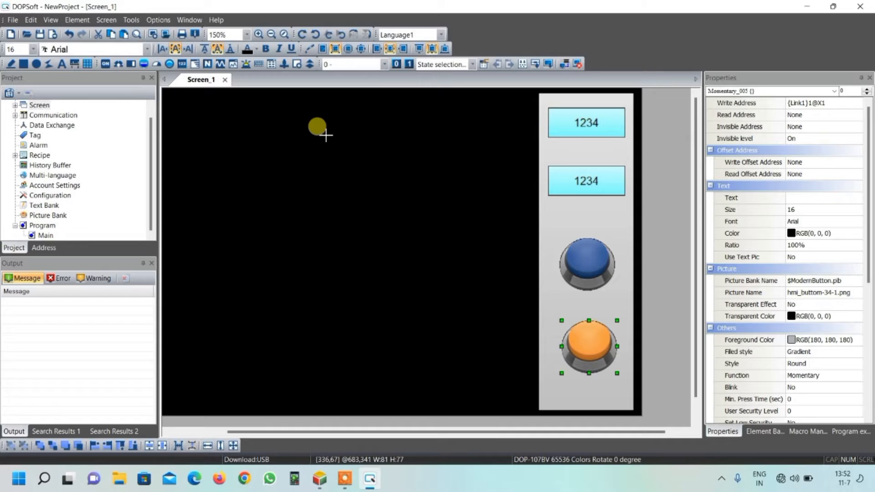
left_click_drag(325, 124, 401, 247)
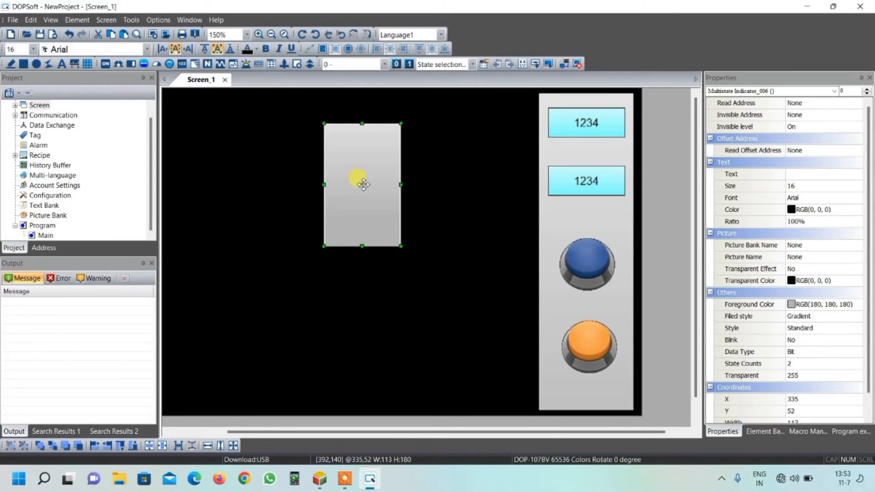
Step: Assign bit Y0 on Link1 as the multistate indicator's read address
double_click(363, 184)
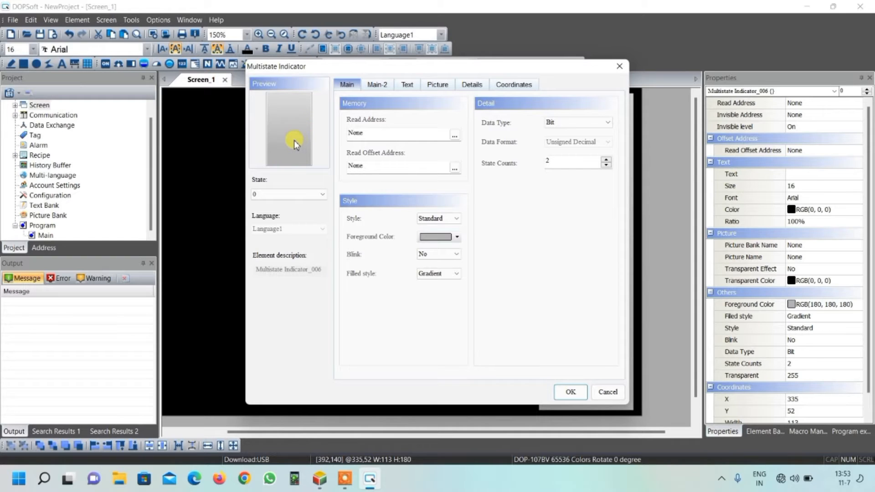
left_click(454, 136)
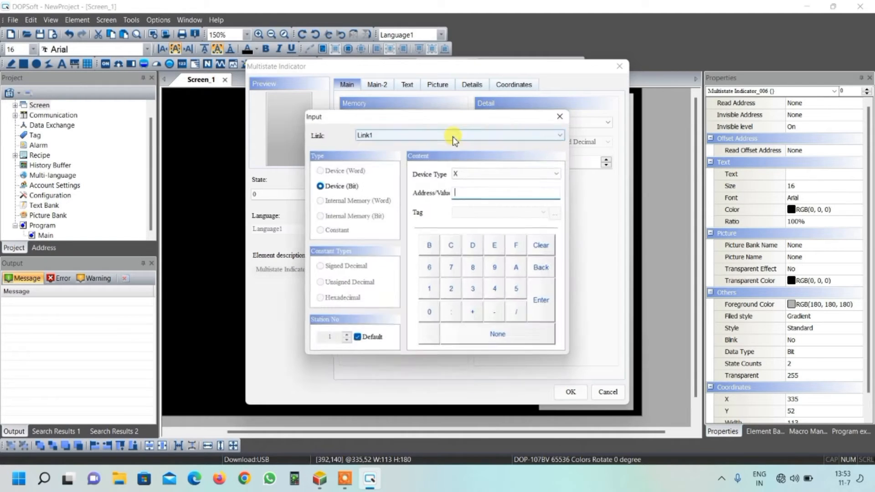
left_click(456, 173)
left_click(466, 194)
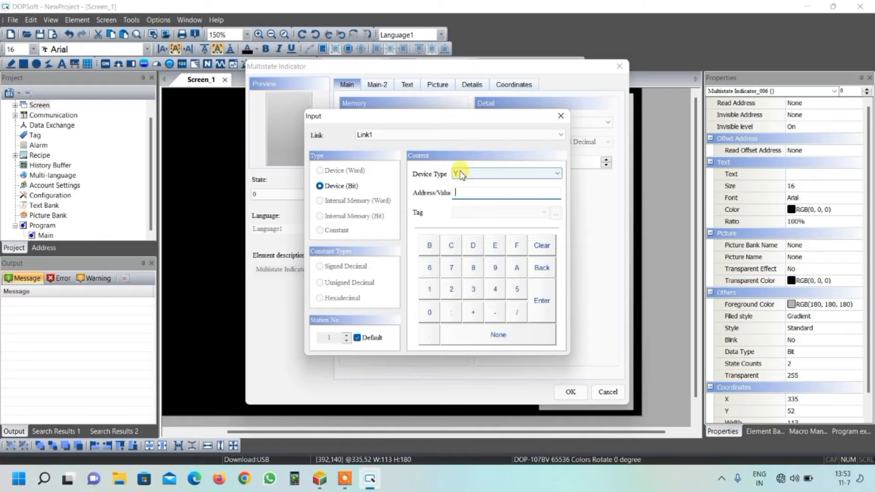
left_click(429, 312)
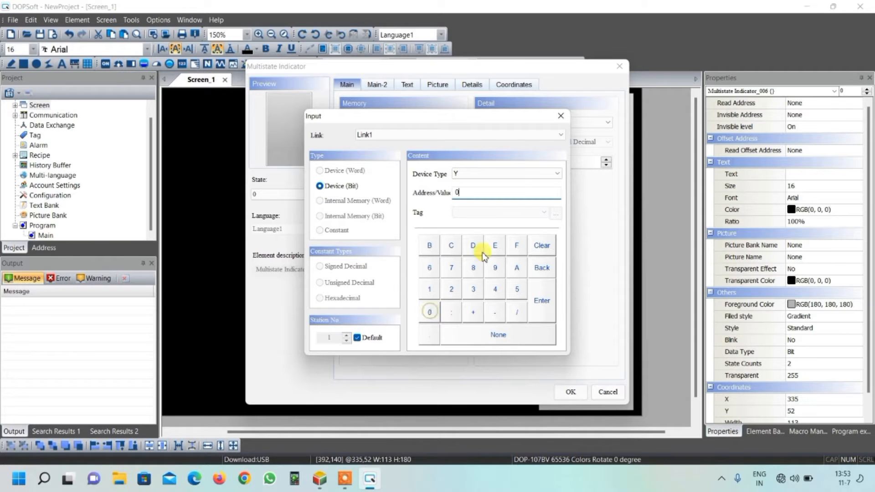
left_click(545, 301)
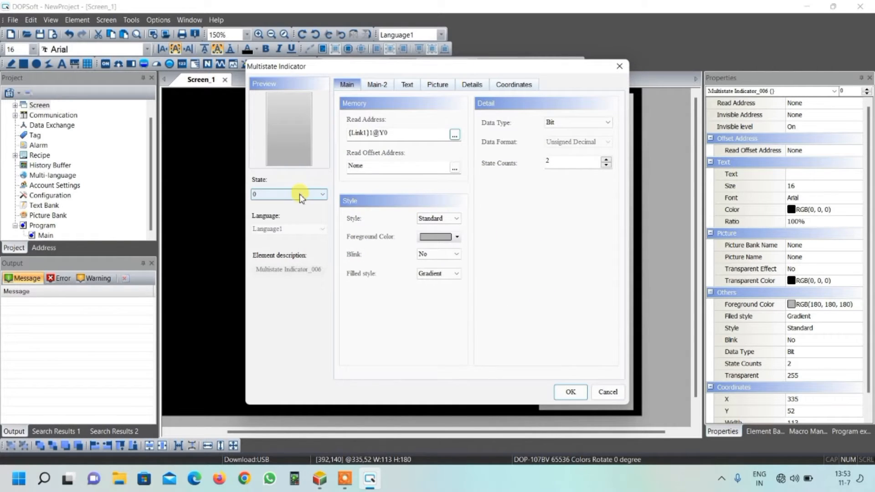
Step: Set the multistate indicator's state 0 foreground color to light red from the basic colors
left_click(456, 236)
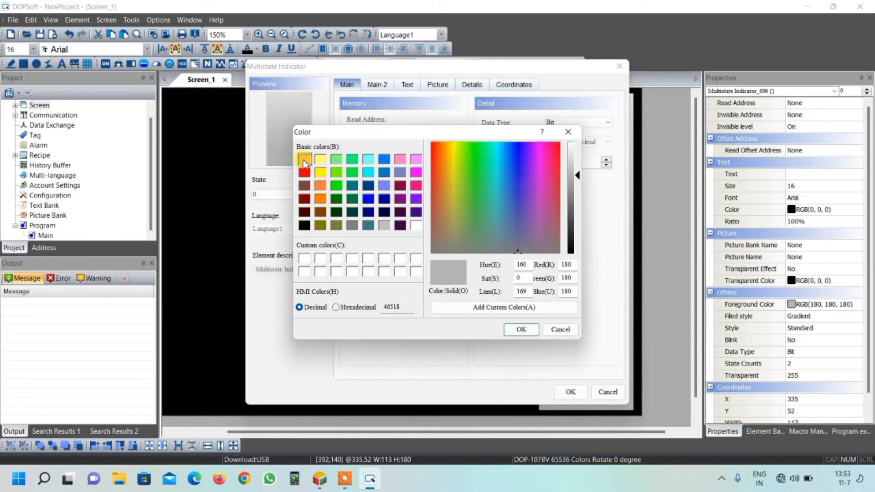
left_click(305, 159)
left_click(519, 329)
Step: Set the multistate indicator's state 1 foreground color to dark green, RGB (0, 128, 64), from the basic colors
left_click(287, 194)
left_click(286, 213)
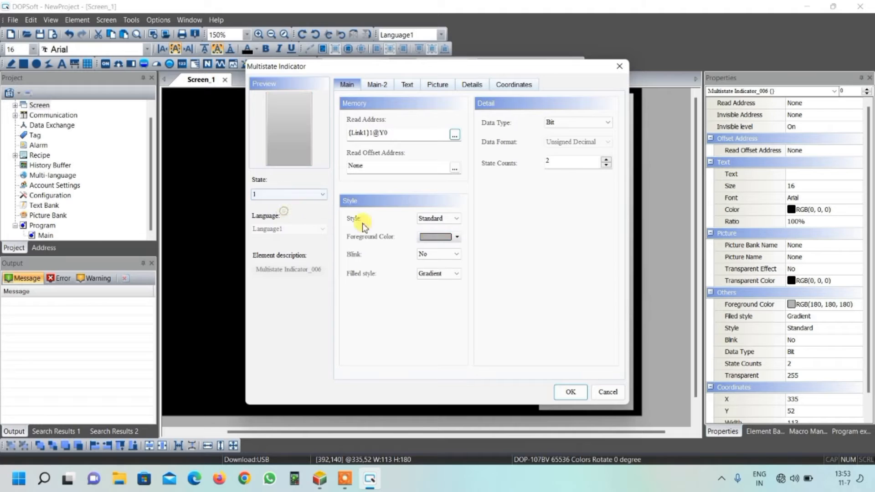
left_click(457, 237)
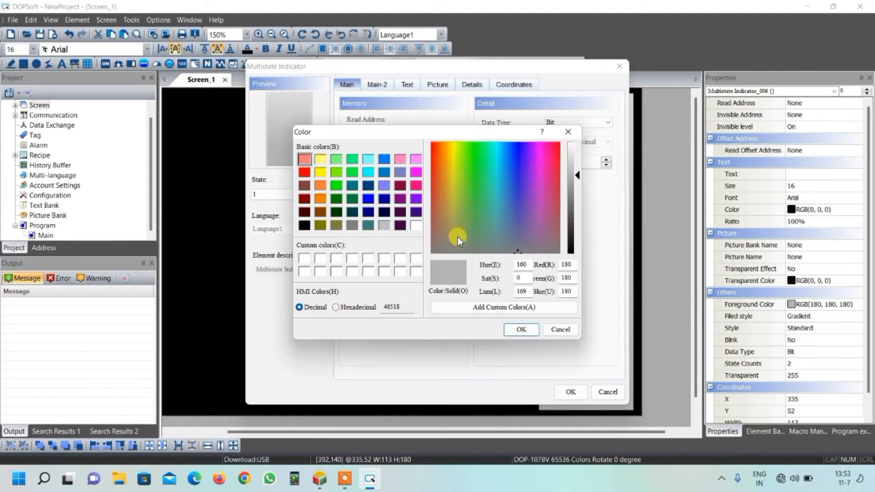
left_click(338, 186)
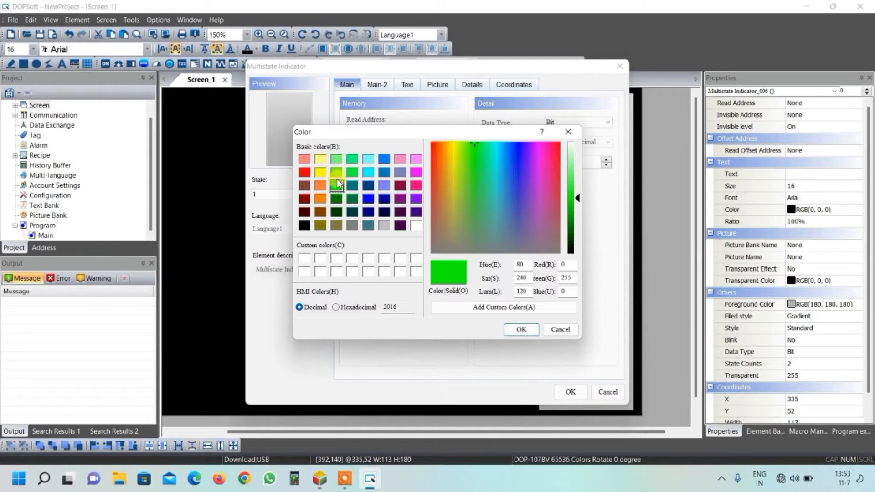
left_click(522, 330)
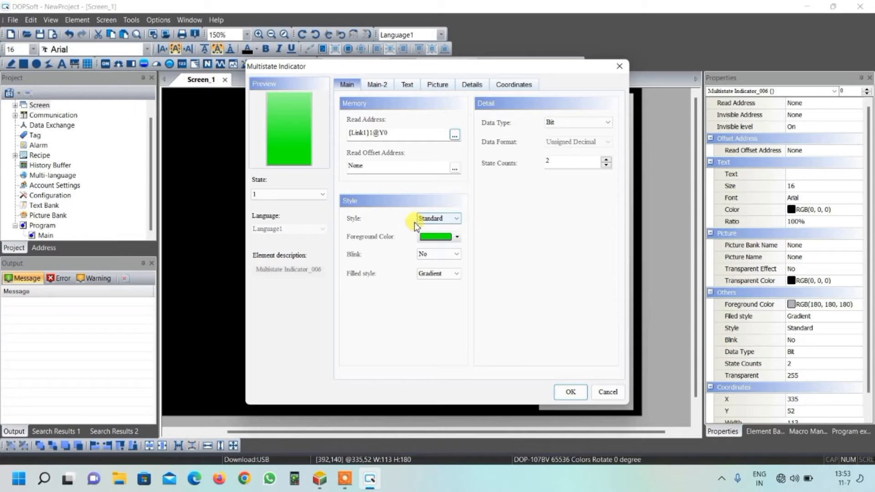
left_click(458, 238)
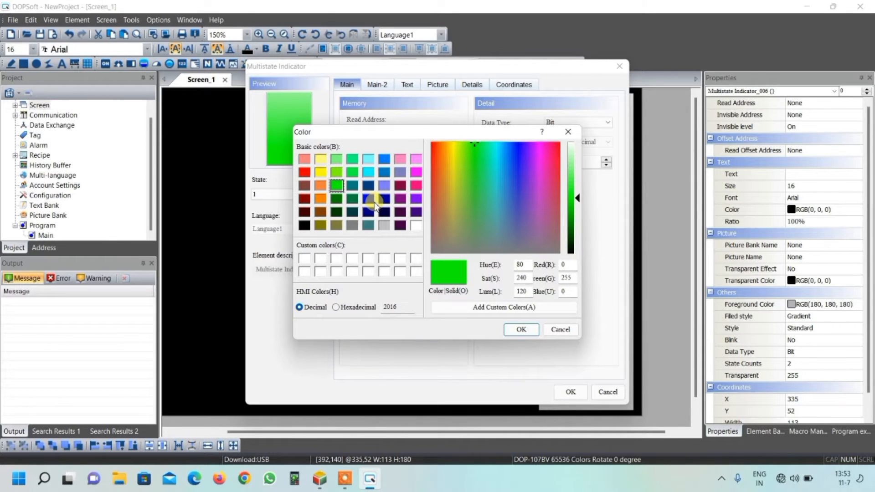
left_click(352, 200)
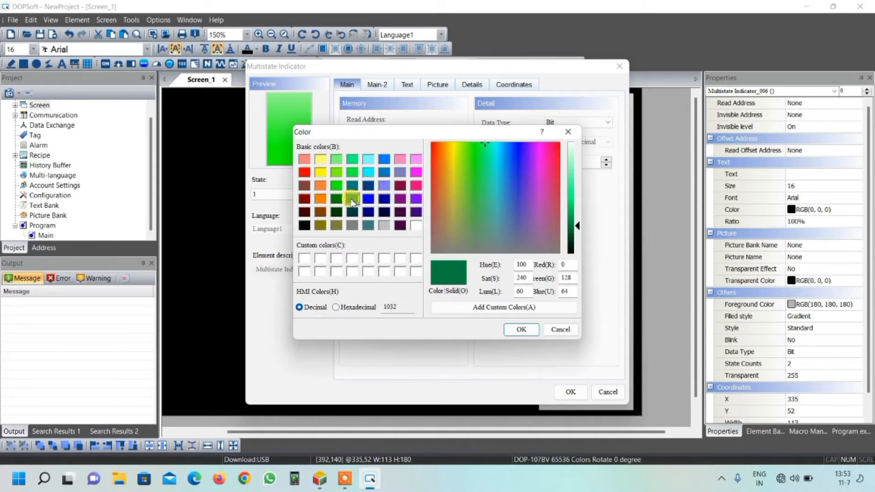
left_click(533, 335)
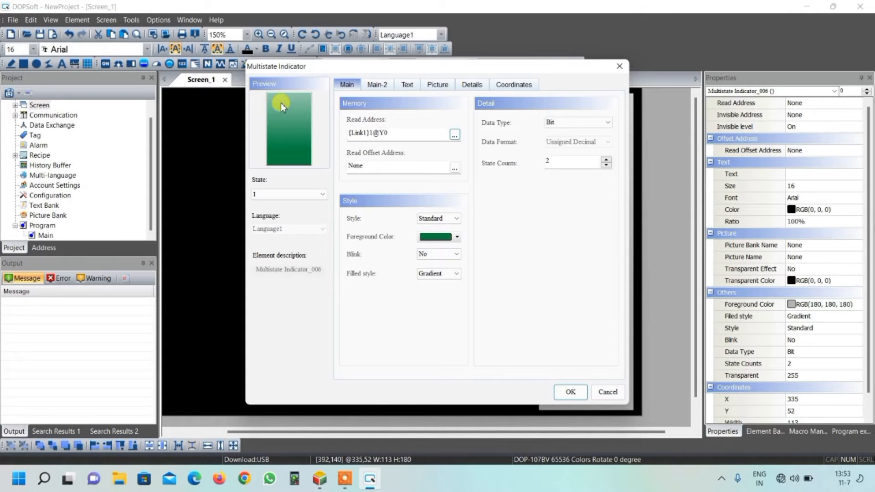
Step: Set the multistate indicator's filled style to Fixed for both state 1 and state 0, applying the settings
left_click(454, 274)
left_click(438, 291)
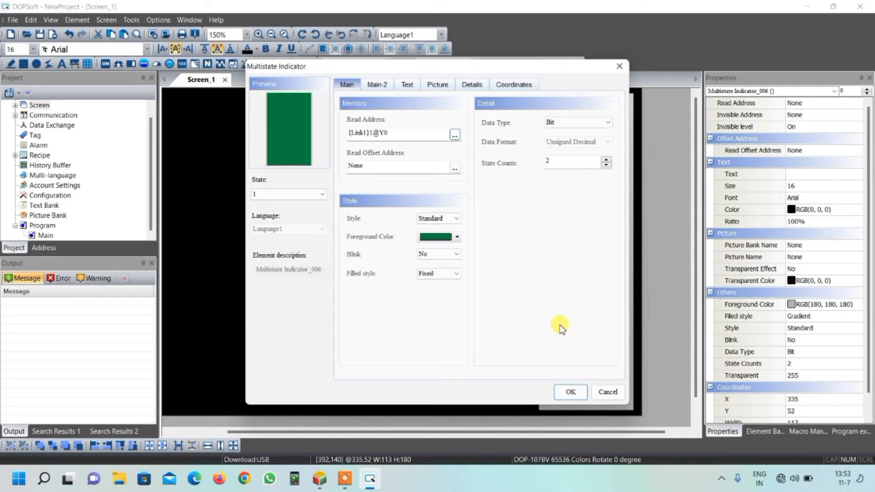
left_click(571, 392)
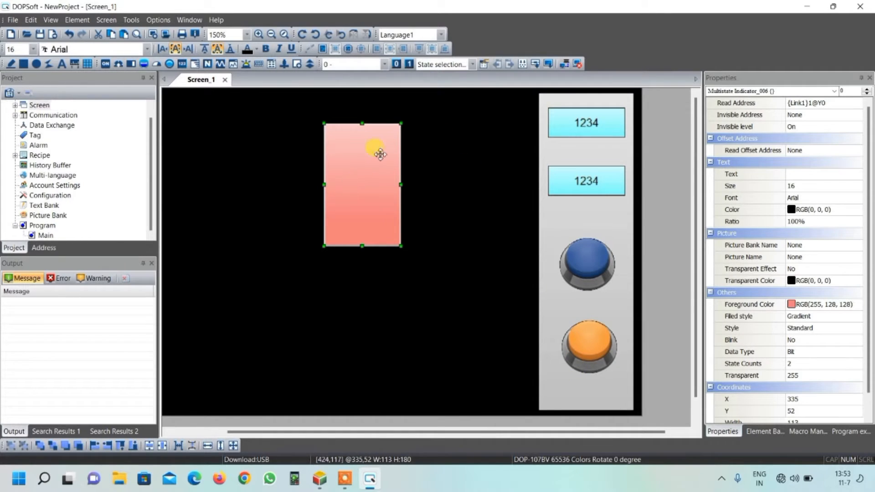
double_click(381, 169)
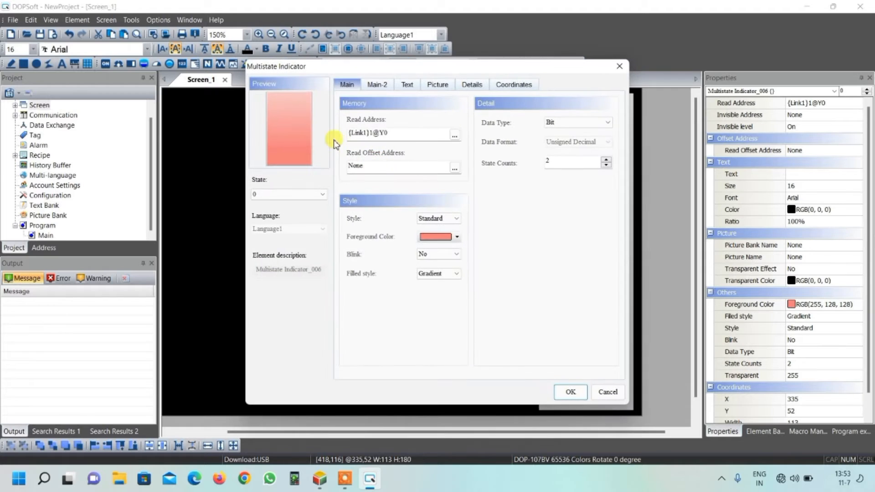
left_click(443, 275)
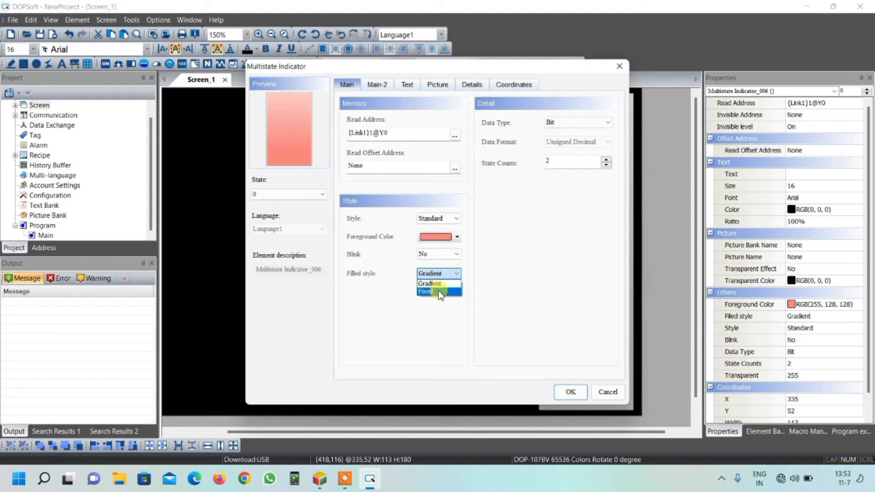
left_click(446, 289)
left_click(570, 392)
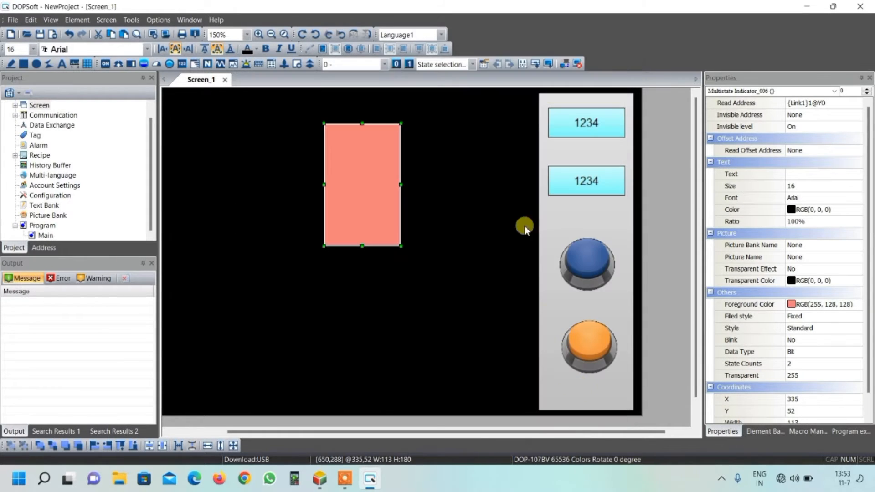
Step: Place a Pipe(7) element about 23 wide and 185 high along the left edge of the red indicator
left_click(458, 210)
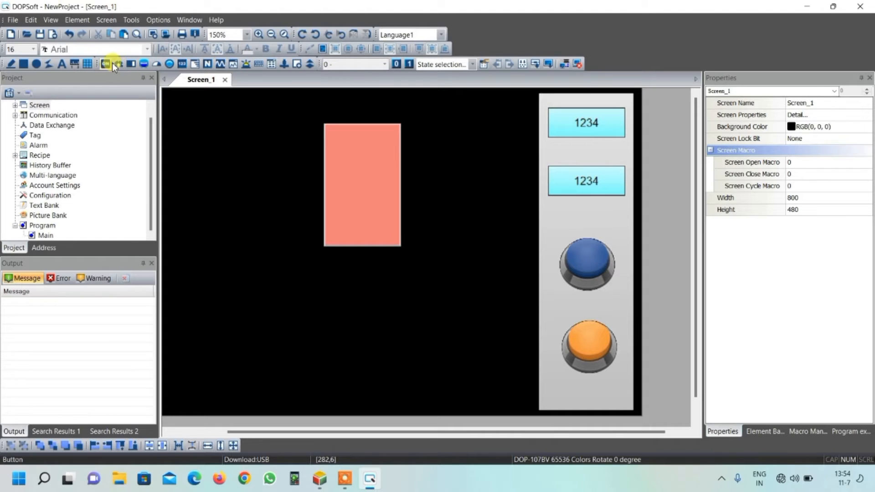
left_click(143, 65)
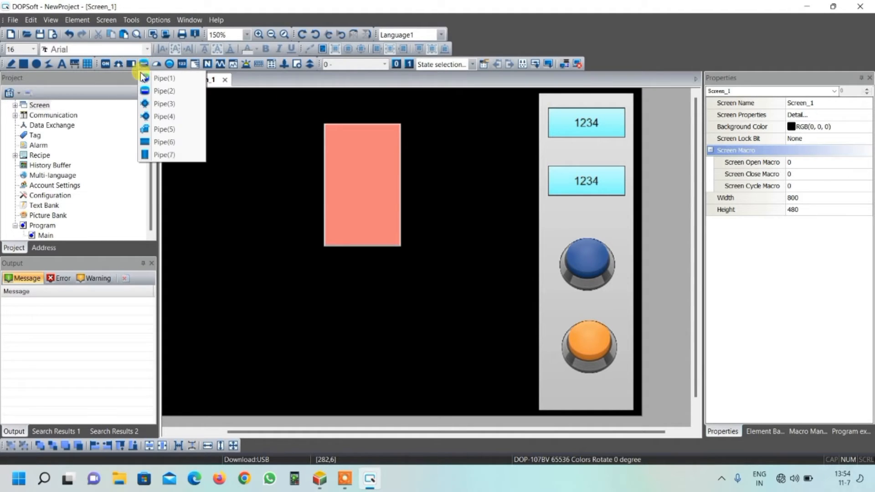
left_click(162, 155)
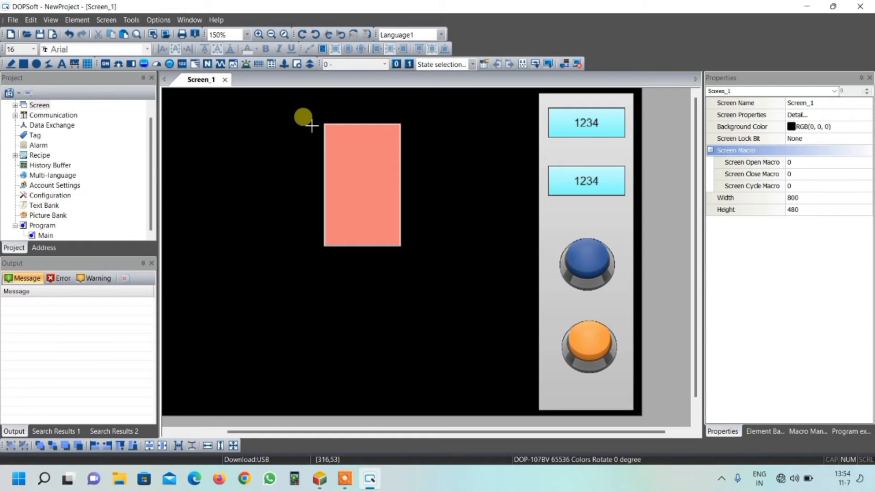
left_click_drag(310, 124, 325, 248)
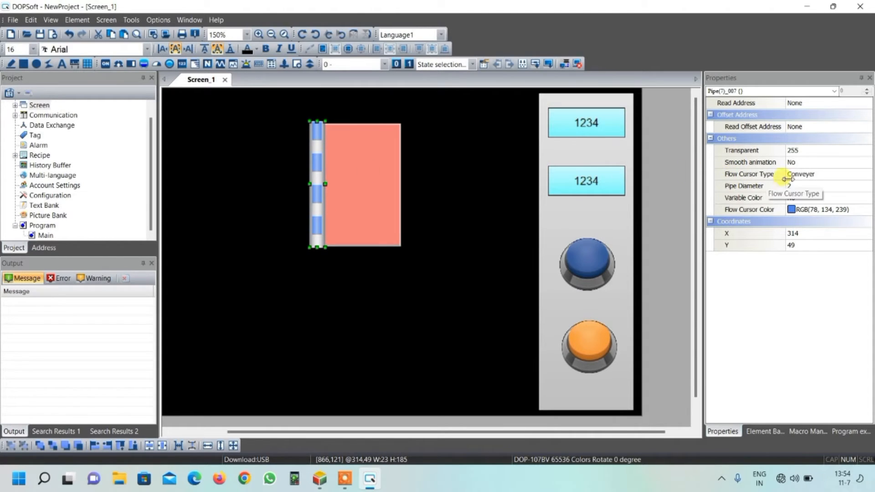
Step: Set the vertical pipe's flow cursor type to Arrow
left_click(802, 175)
left_click(868, 174)
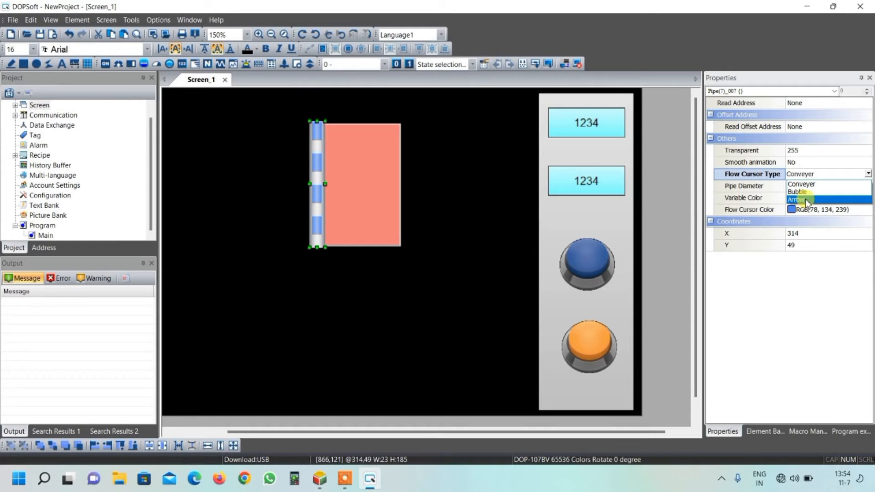
left_click(805, 200)
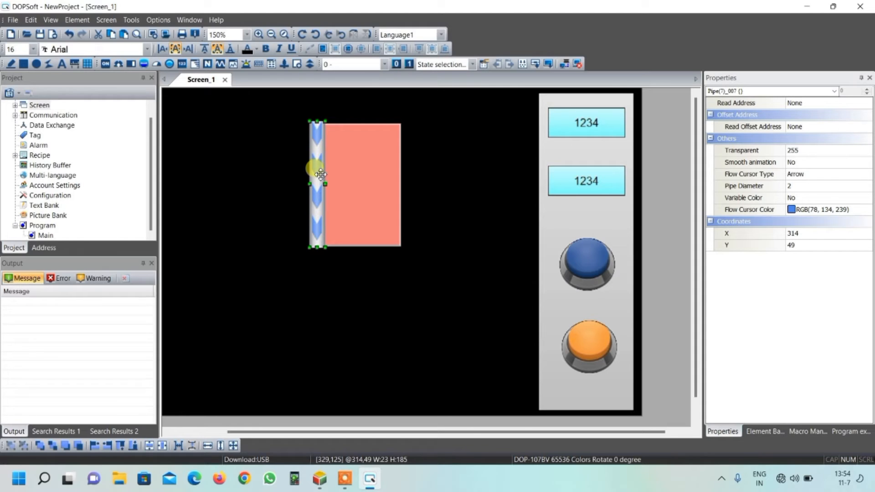
Step: Duplicate the arrow pipe and align the copy along the red indicator's right edge, at about X 447, Y 51
key("ctrl+v")
left_click_drag(324, 174, 411, 171)
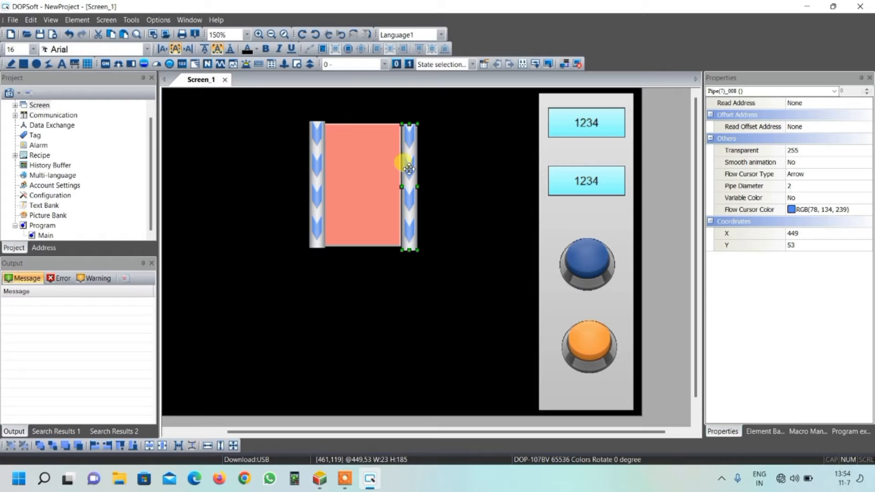
left_click(453, 158)
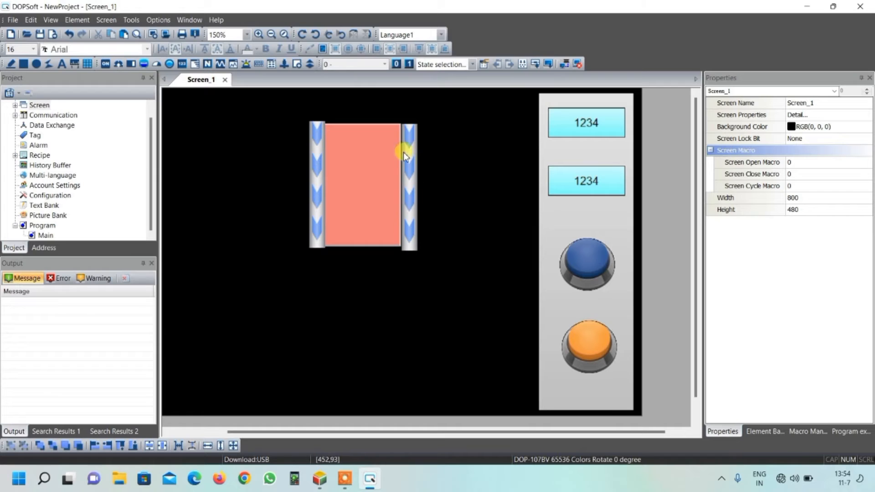
left_click(411, 202)
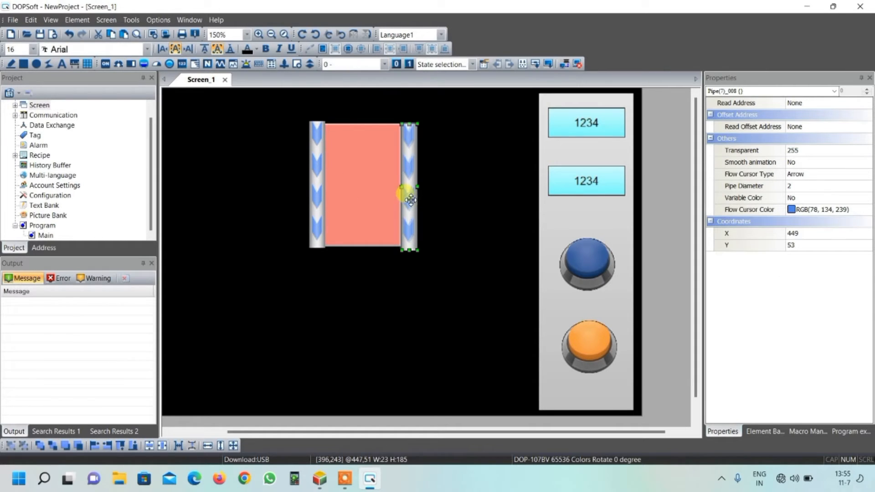
left_click(427, 197)
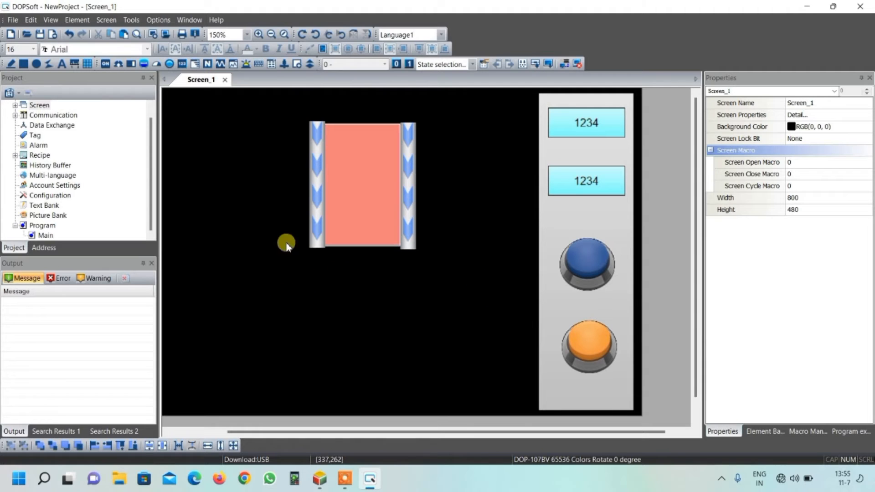
Step: Place a second Multistate Indicator about 442 wide and 108 high on the black area below the pipes
left_click(169, 64)
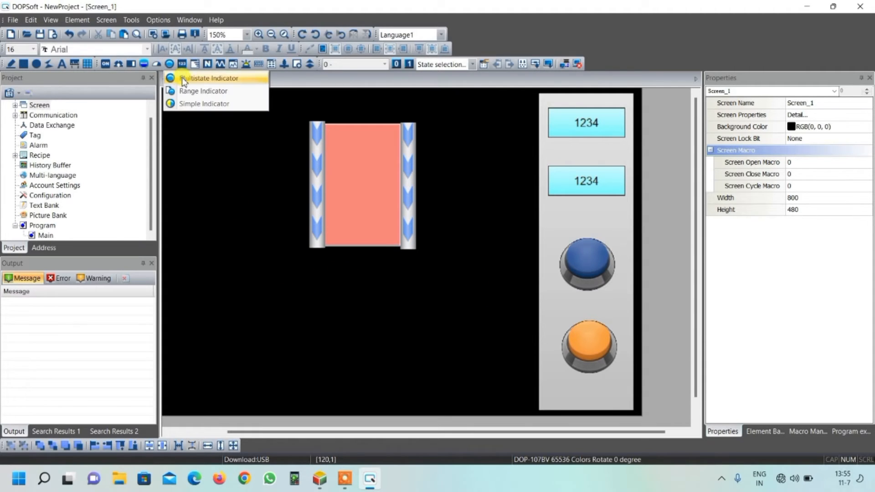
left_click(182, 77)
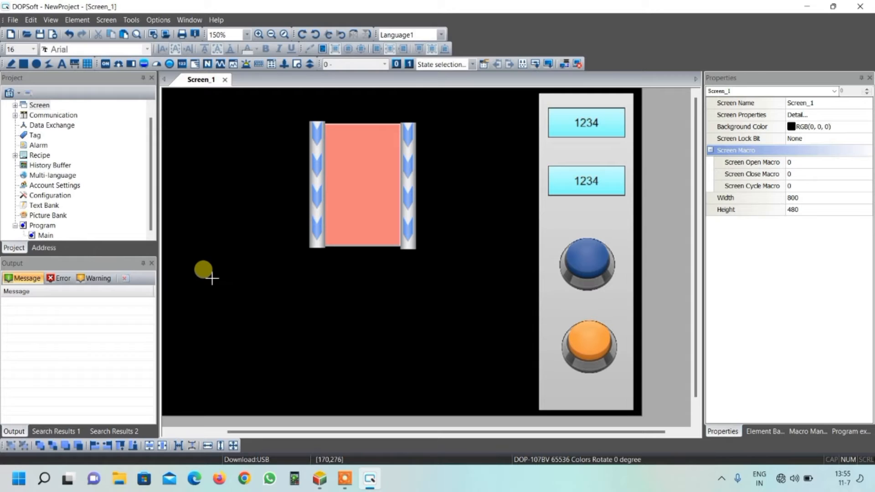
left_click_drag(205, 284, 505, 358)
Step: Assign bit Y1 on Link1 as the wide multistate indicator's read address
double_click(382, 319)
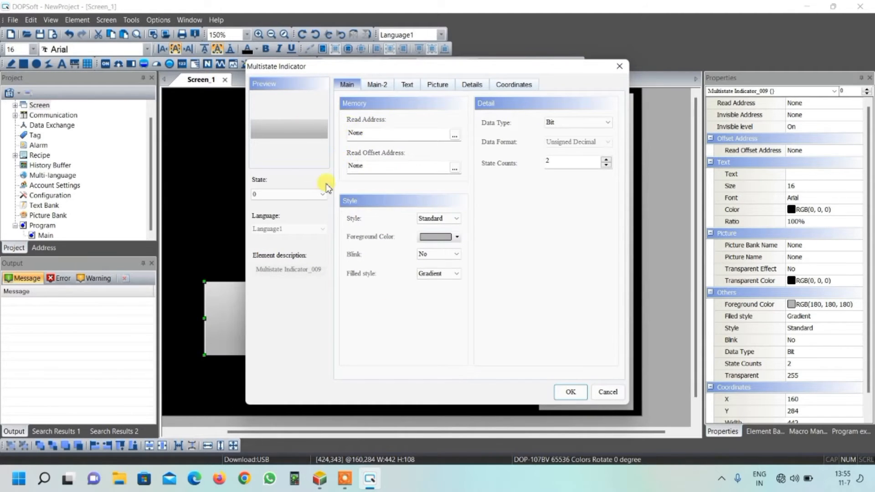
left_click(455, 135)
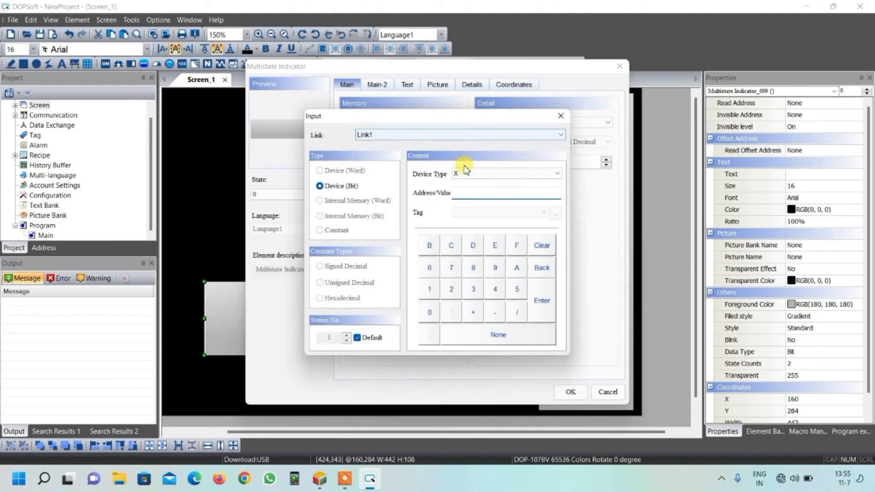
left_click(465, 172)
left_click(465, 190)
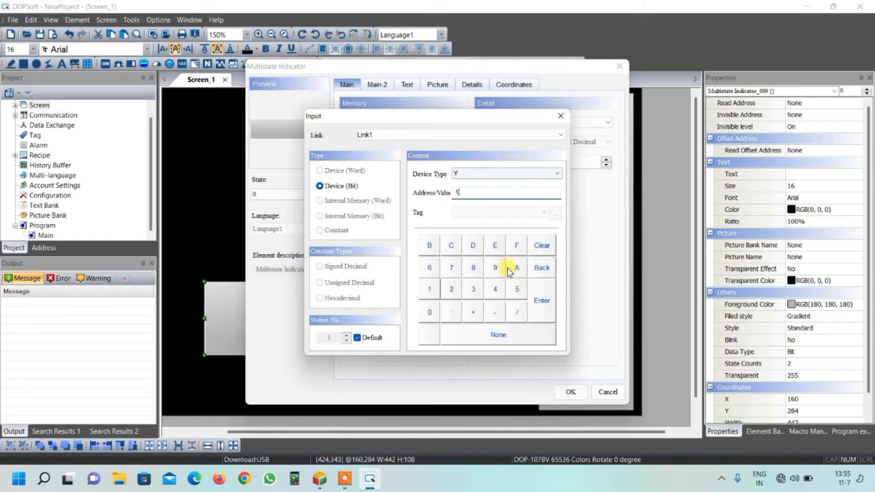
left_click(544, 302)
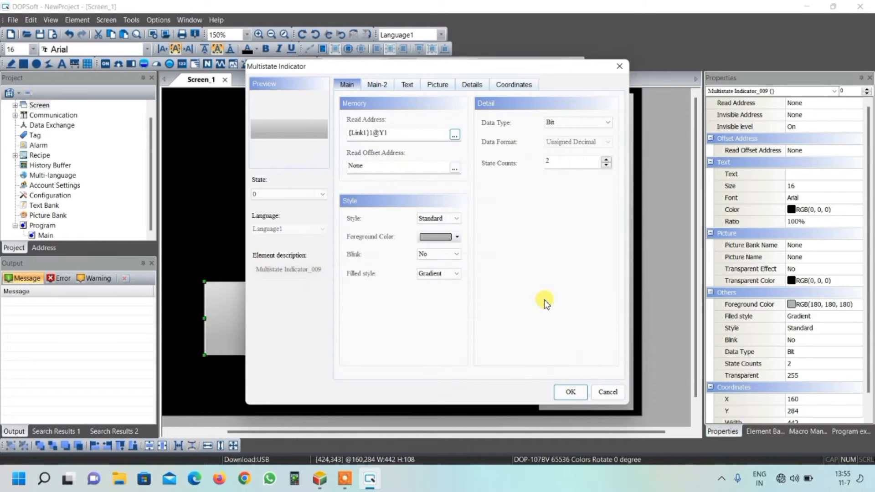
Step: Set the wide indicator's state 0 foreground color to light red, RGB (255, 128, 128), and its filled style to Fixed
left_click(457, 238)
left_click(304, 159)
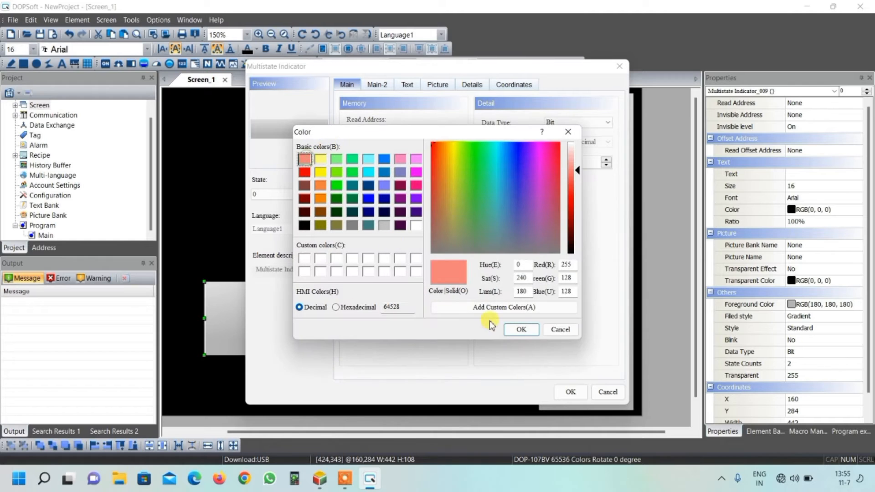
left_click(520, 328)
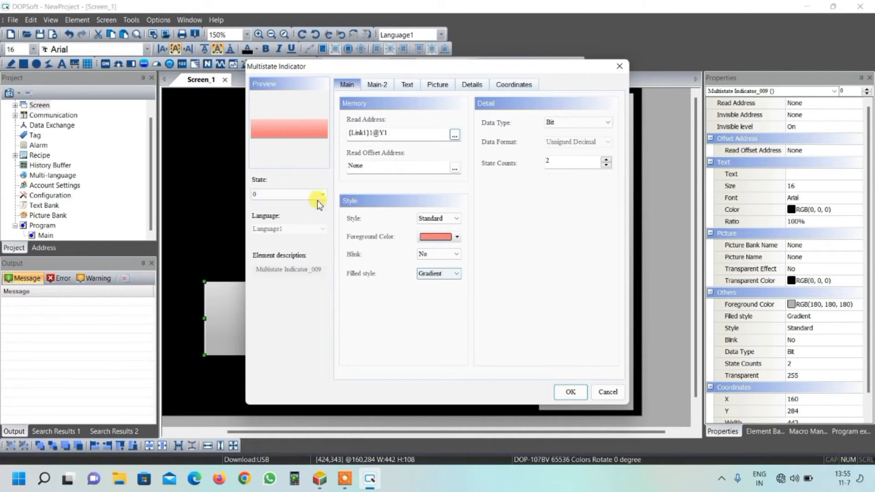
left_click(432, 275)
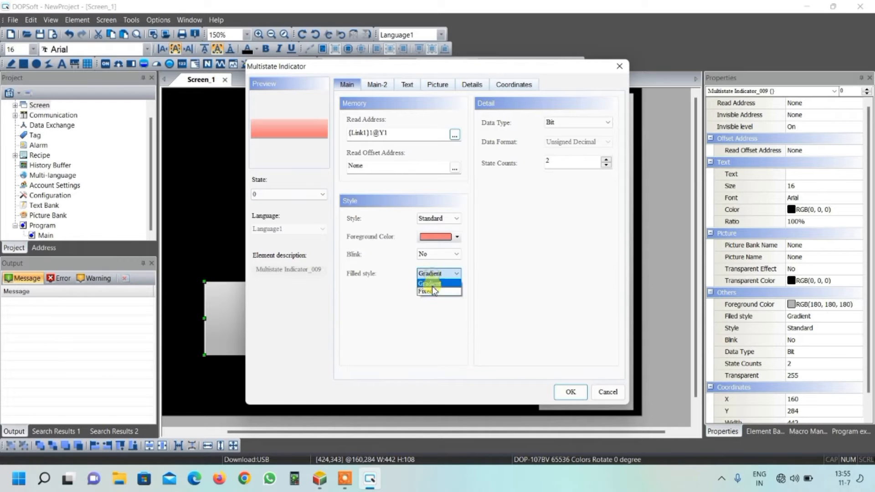
left_click(432, 296)
Step: Set the wide indicator's state 1 foreground color to dark green from the basic colors and its filled style to Fixed
left_click(313, 195)
left_click(309, 213)
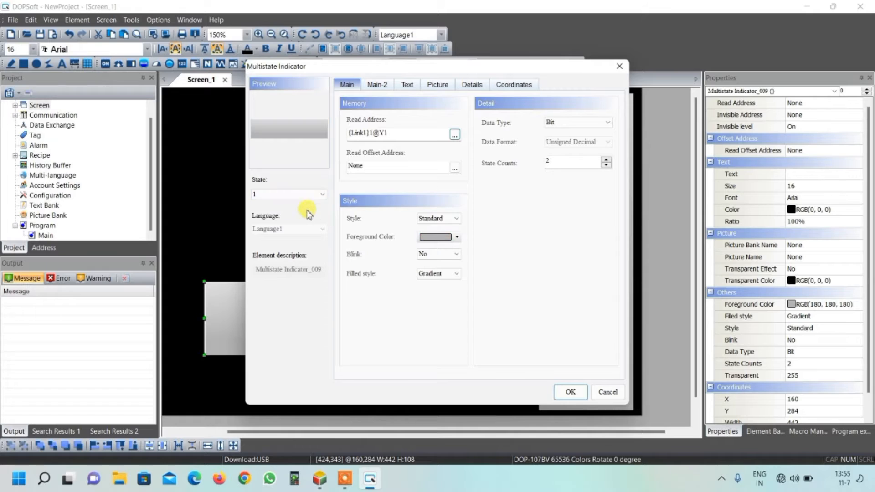
left_click(456, 237)
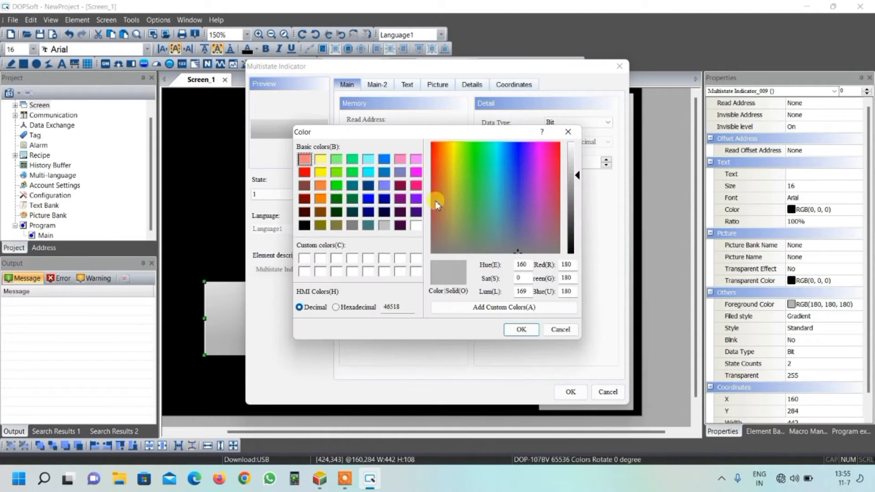
left_click(352, 200)
left_click(512, 329)
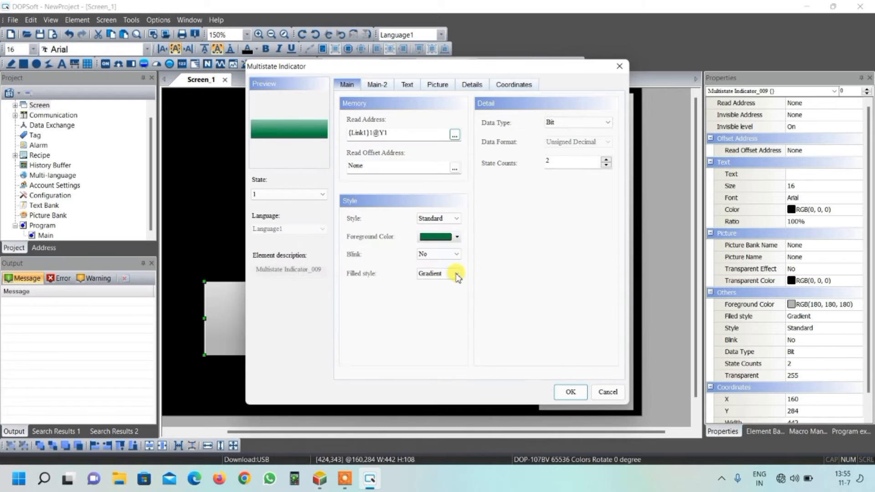
left_click(456, 275)
left_click(442, 290)
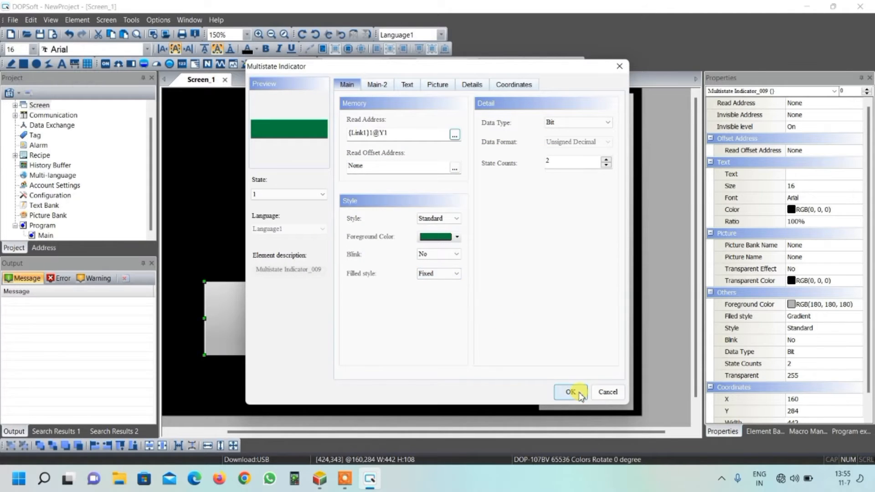
Step: Confirm the wide indicator's settings and place a Pipe(6) about 443 wide and 23 high along its upper edge
left_click(571, 392)
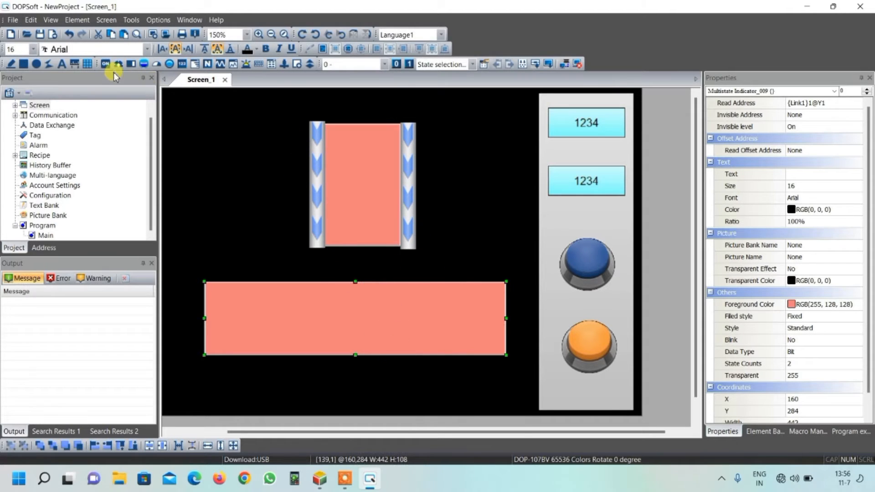
left_click(143, 64)
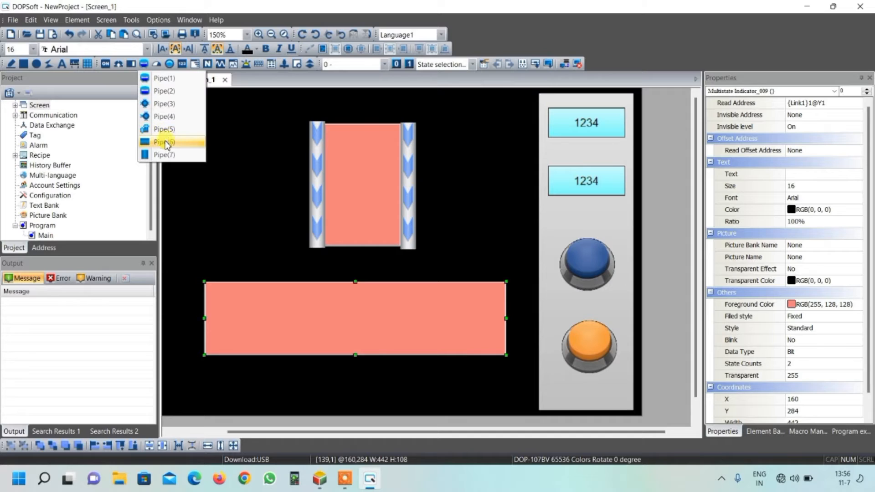
left_click(163, 145)
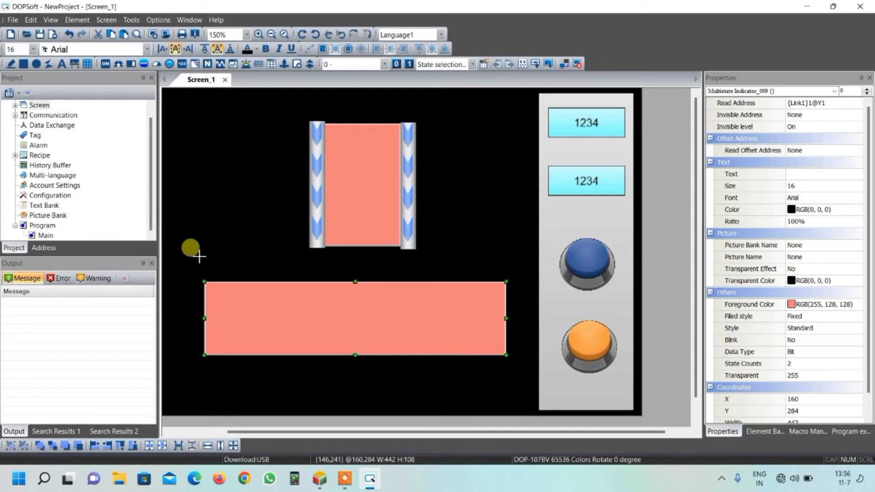
left_click_drag(205, 269, 506, 281)
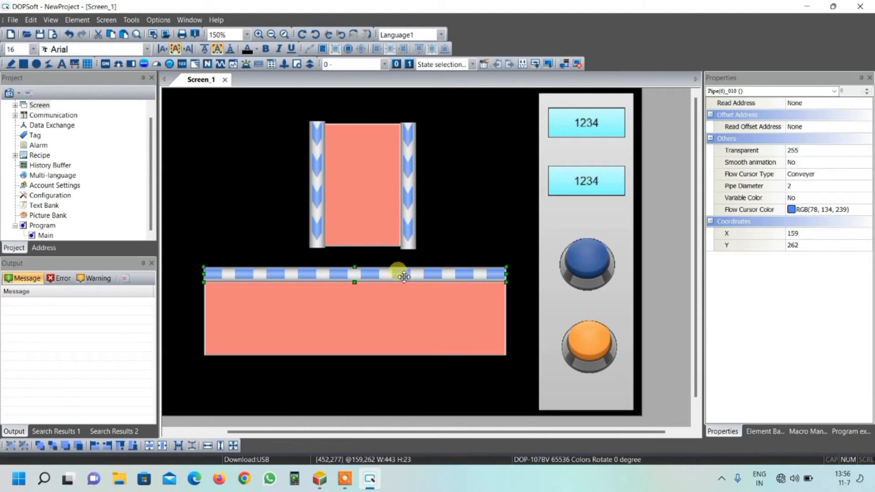
Step: Set the horizontal pipe's flow cursor type to Arrow
left_click(797, 174)
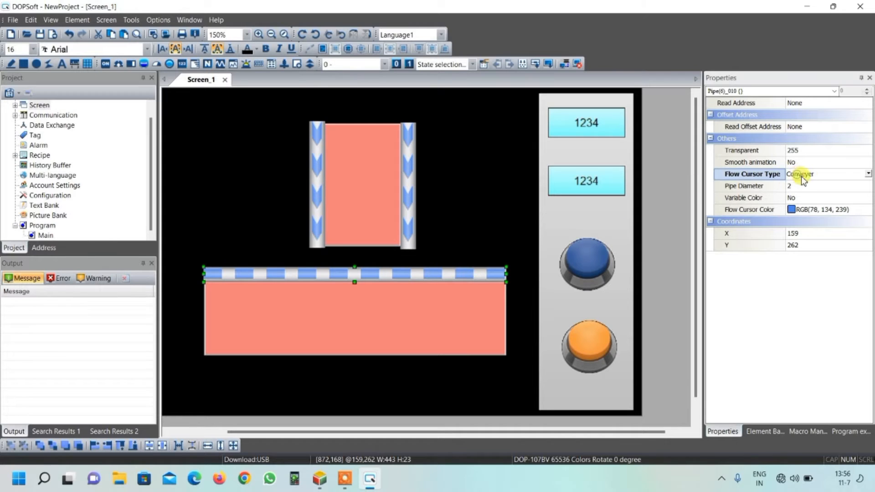
left_click(866, 174)
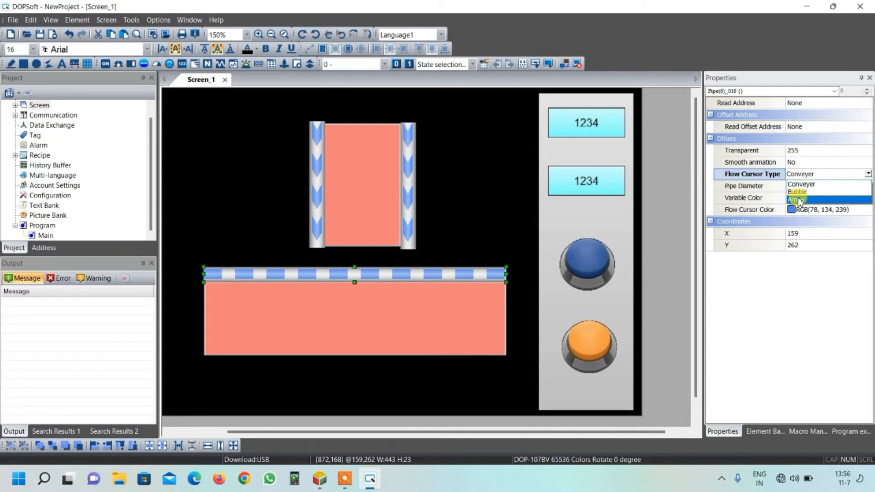
left_click(798, 201)
Step: Duplicate the horizontal arrow pipe and position the copy along the wide indicator's lower edge
left_click(423, 271)
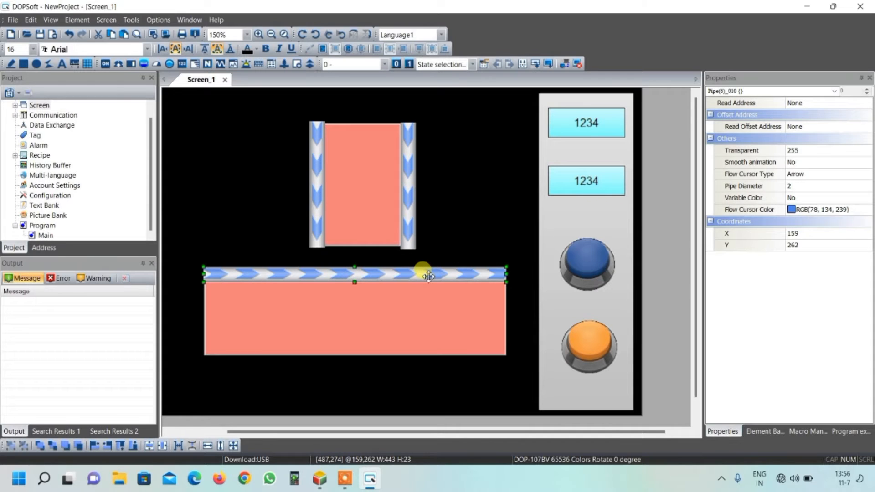
key("ctrl+v")
left_click_drag(428, 284, 418, 361)
left_click(460, 231)
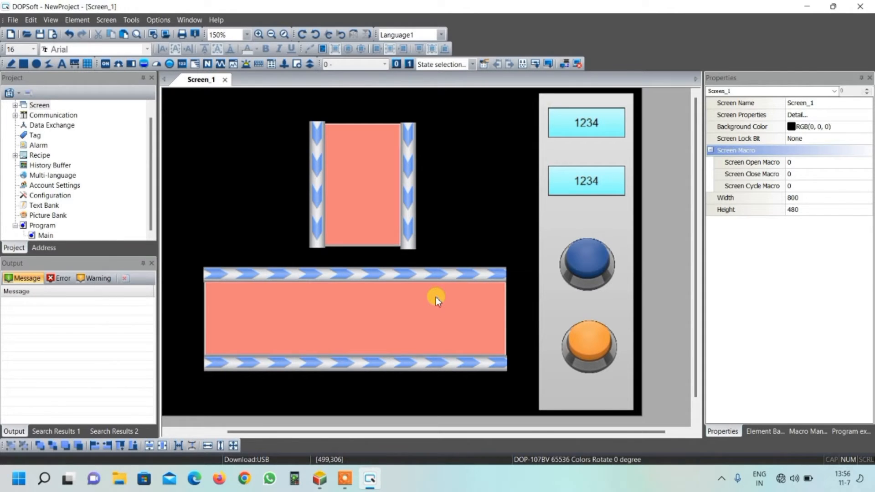
Step: Assign internal memory word $1 as the read address of the vertical pipe on the upper indicator's left side
left_click(318, 171)
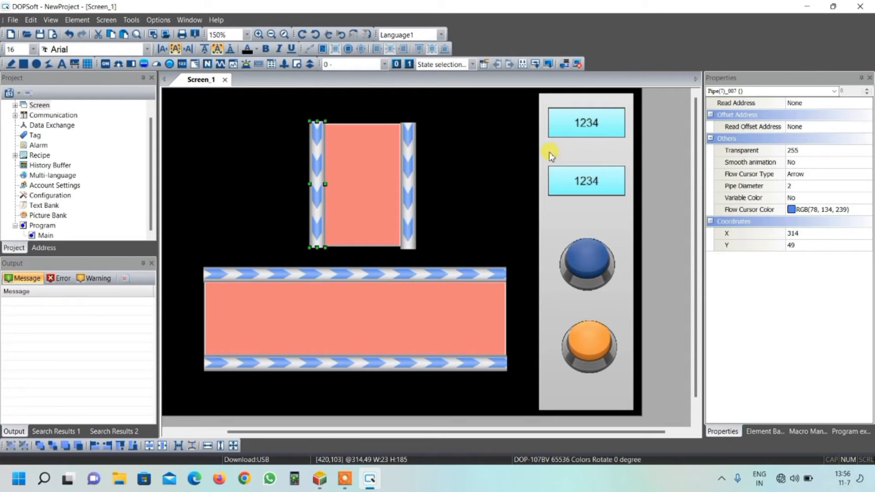
left_click(813, 104)
left_click(866, 103)
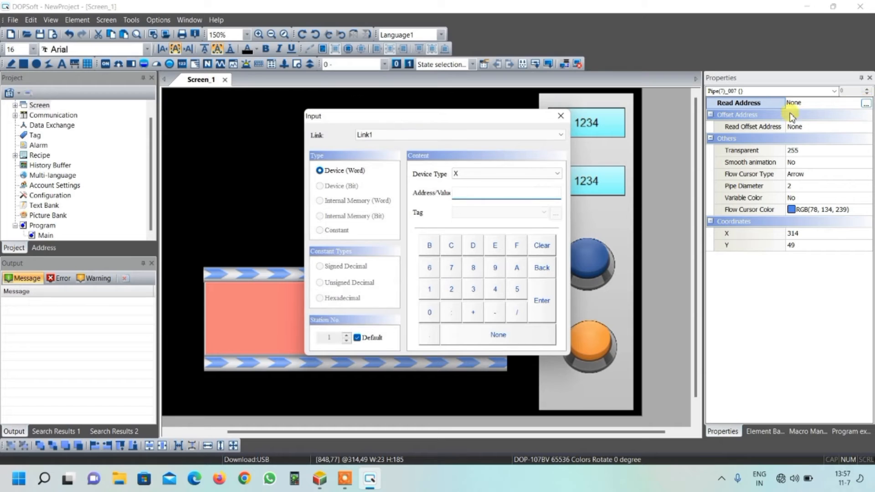
left_click(388, 135)
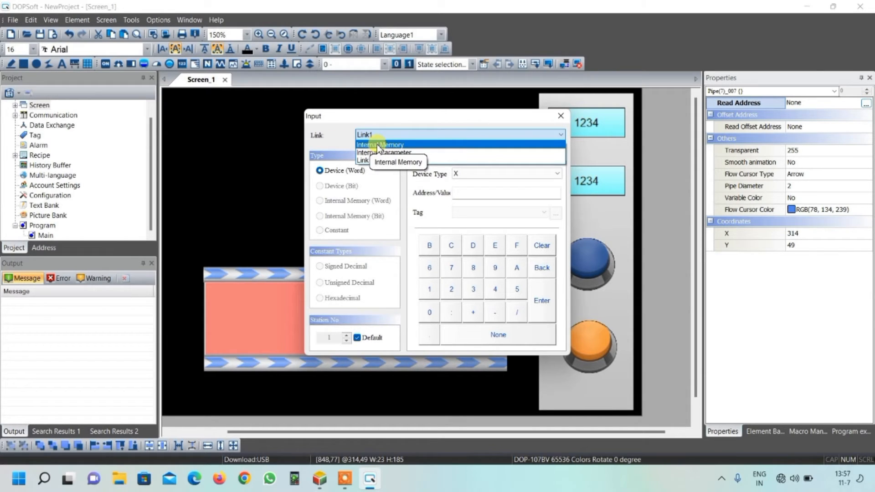
left_click(377, 145)
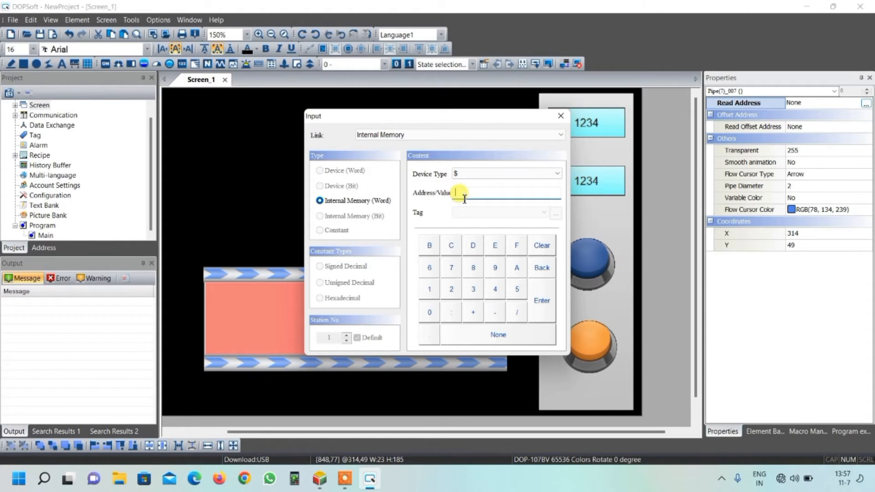
left_click(541, 301)
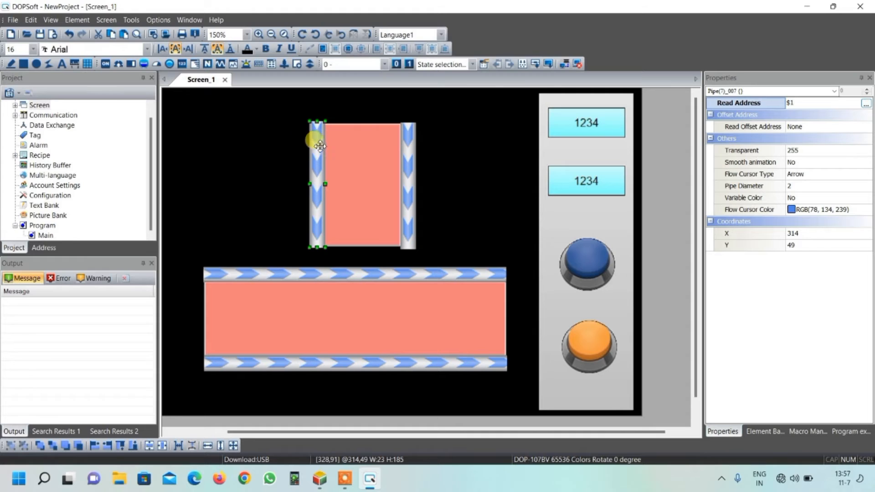
Step: Assign internal memory word $1 as the read address of the vertical pipe on the upper indicator's right side
left_click(409, 155)
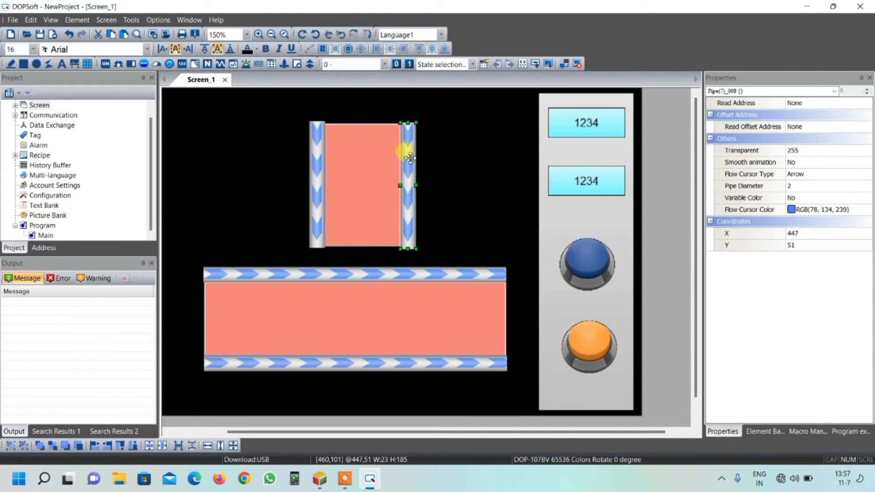
left_click(850, 104)
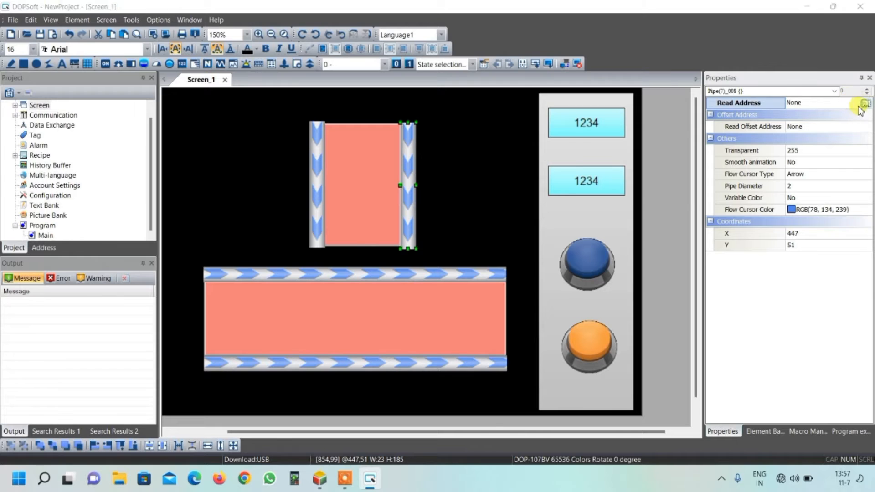
left_click(865, 104)
left_click(368, 135)
left_click(367, 143)
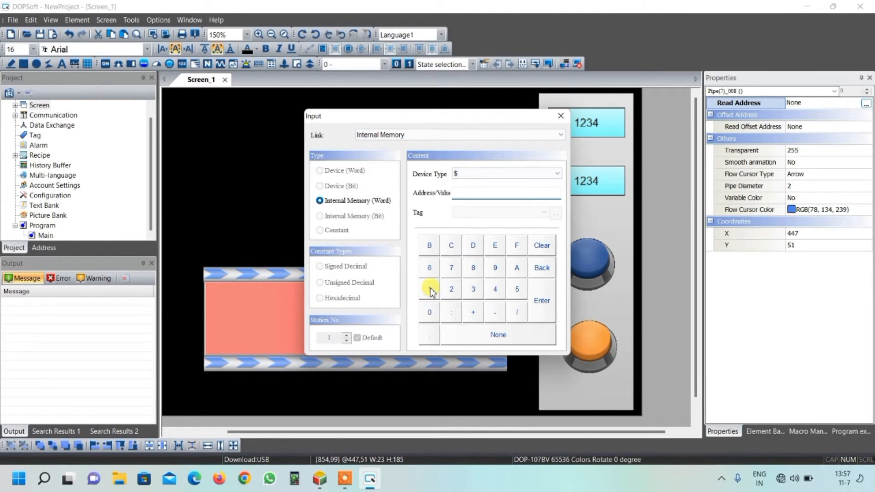
left_click(542, 302)
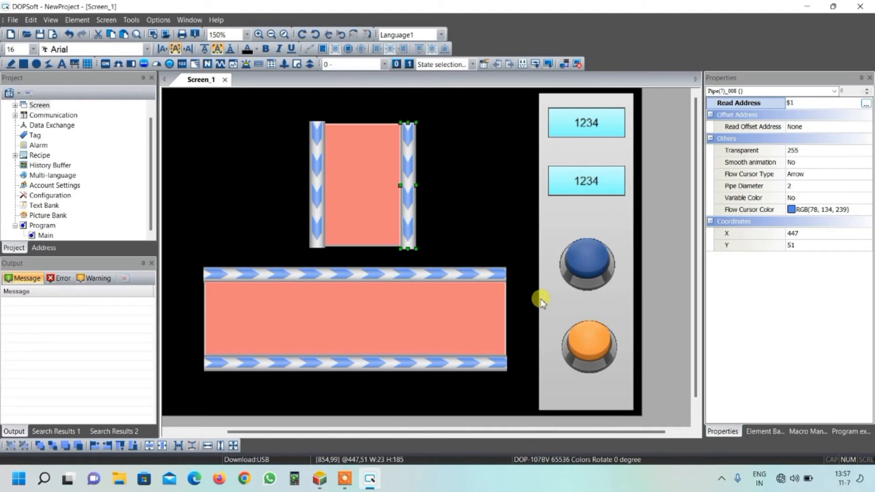
left_click(371, 153)
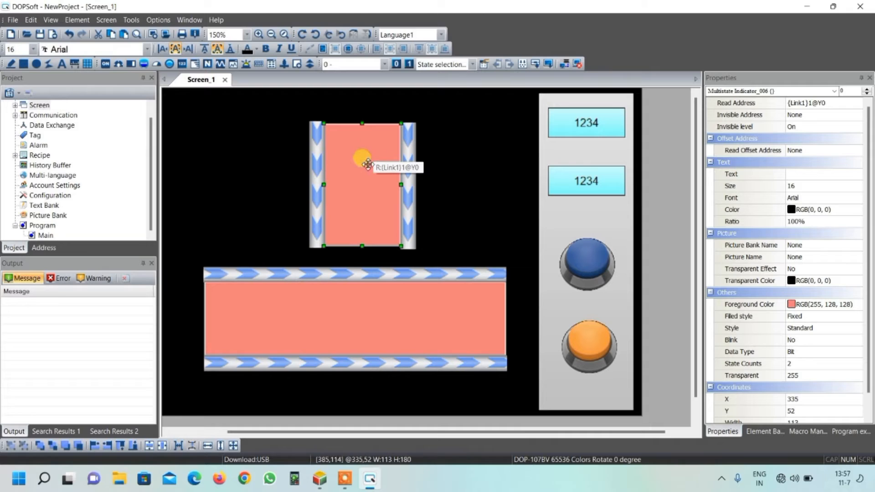
left_click(319, 143)
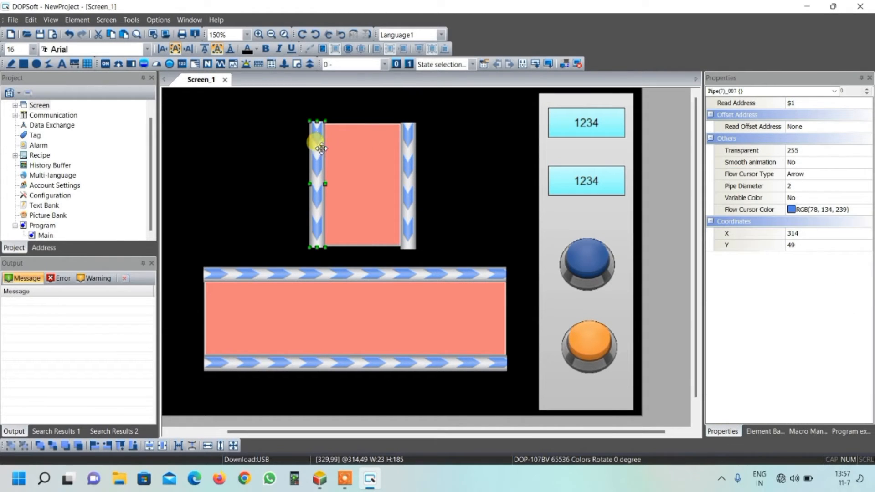
left_click(409, 157)
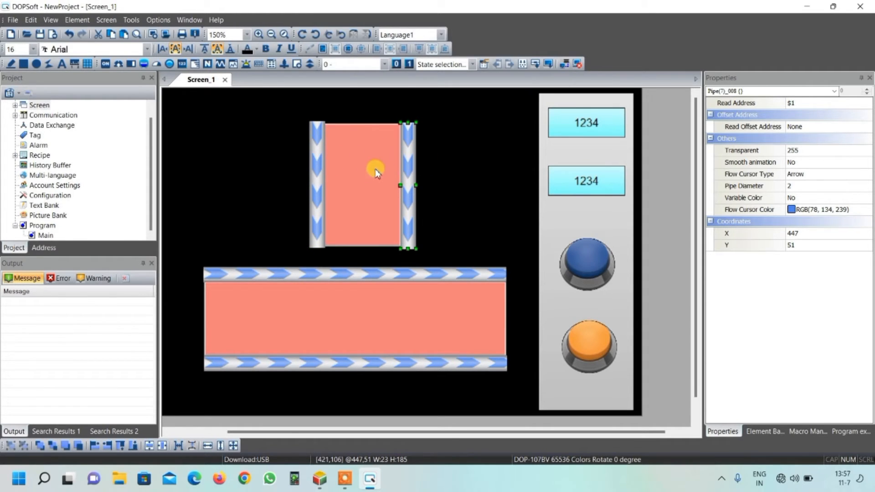
Step: Assign internal memory word $2 as the read address of the horizontal pipe above the wide indicator
left_click(346, 283)
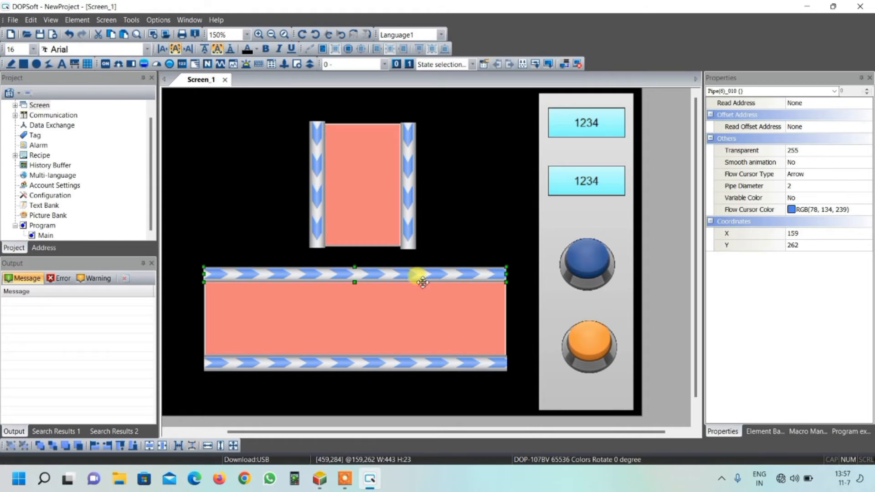
left_click(809, 103)
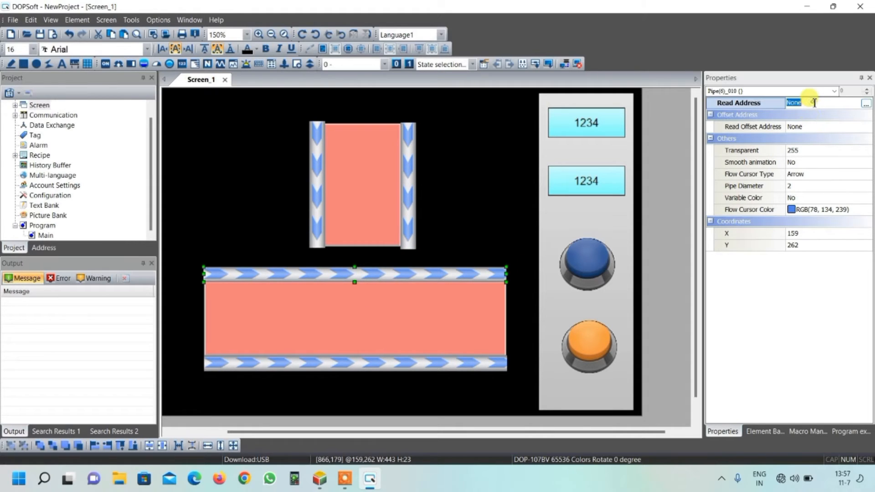
left_click(866, 106)
left_click(378, 136)
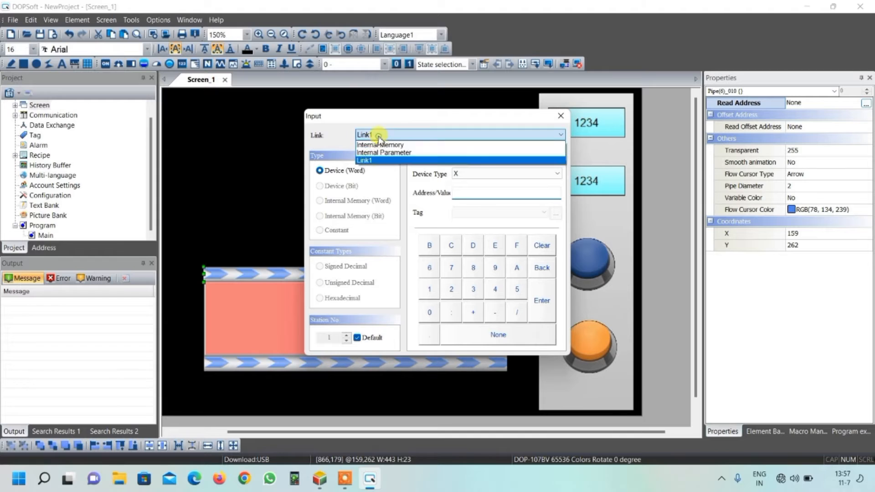
left_click(375, 145)
left_click(451, 289)
left_click(539, 303)
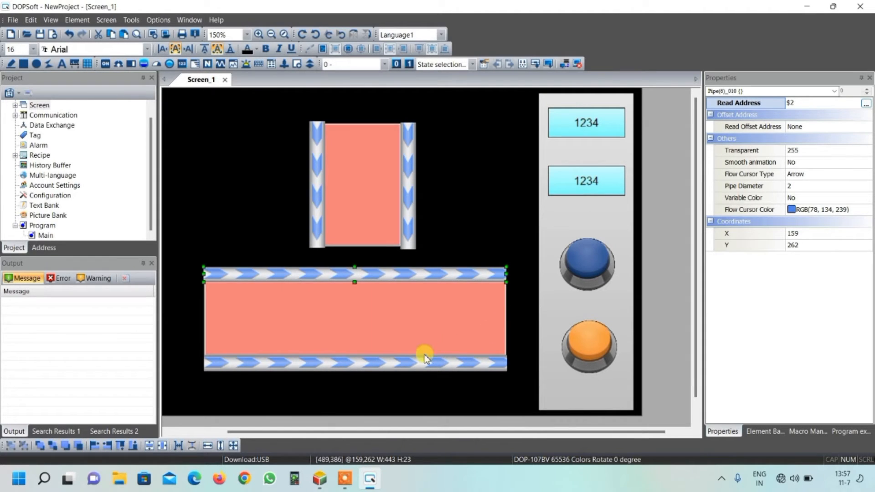
Step: Assign internal memory word $2 as the read address of the horizontal pipe below the wide indicator
left_click(409, 365)
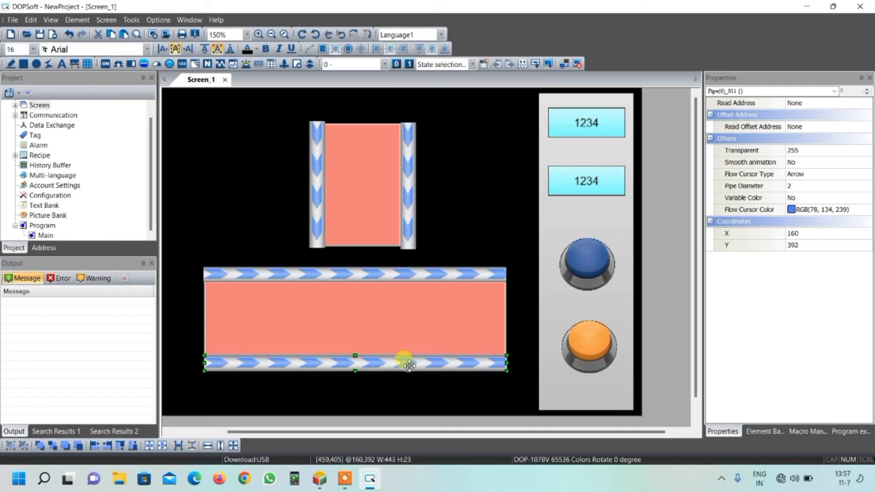
left_click(866, 103)
left_click(867, 104)
left_click(382, 135)
left_click(379, 143)
left_click(454, 290)
left_click(541, 300)
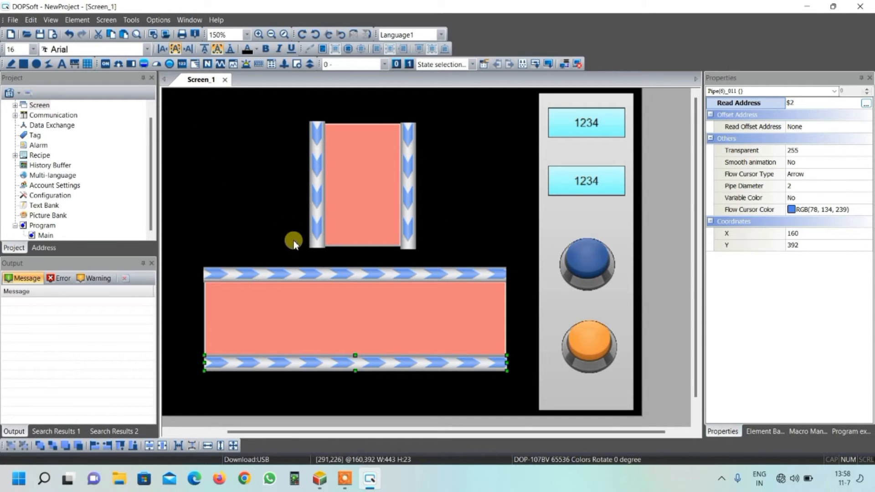
Step: Place a Momentary button about 54 wide and 28 high beside the lower end of the left vertical pipe
left_click(106, 64)
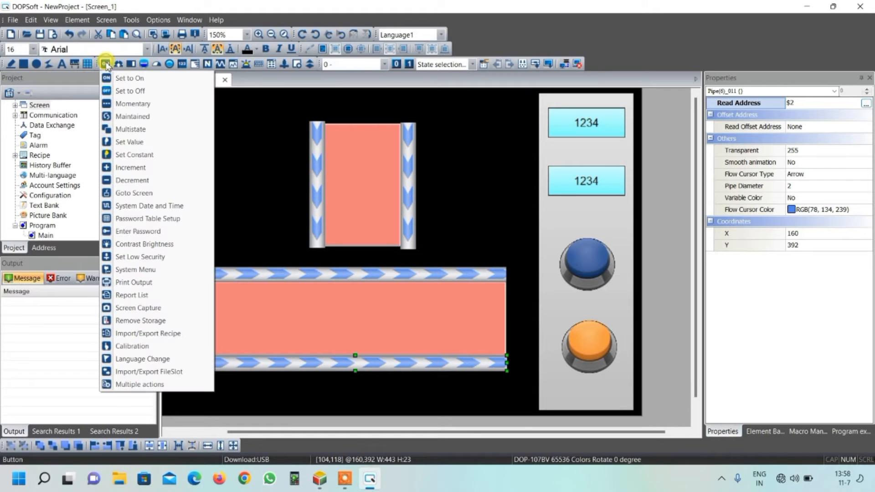
left_click(131, 103)
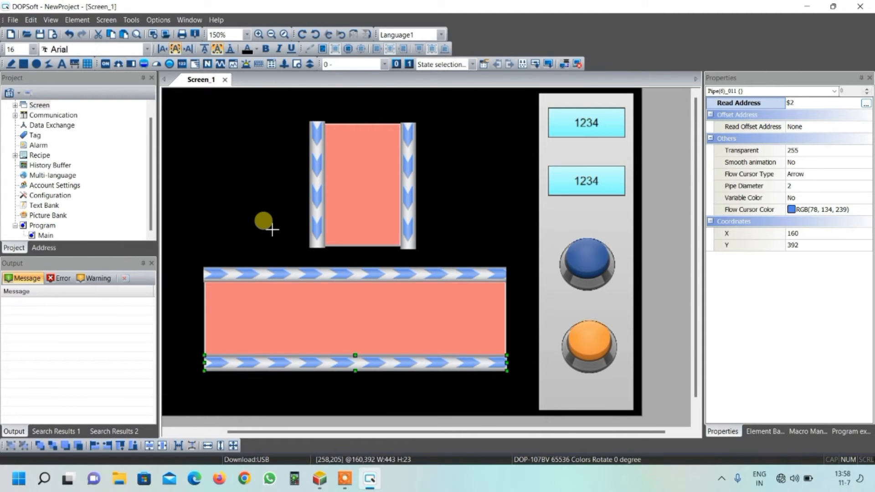
left_click_drag(270, 227, 306, 246)
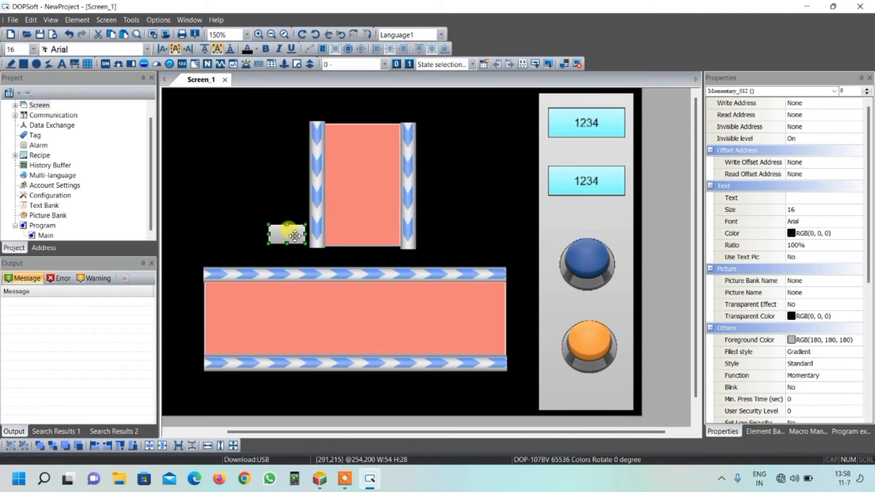
Step: Assign bit X2 on Link1 as the small momentary button's write address
double_click(295, 235)
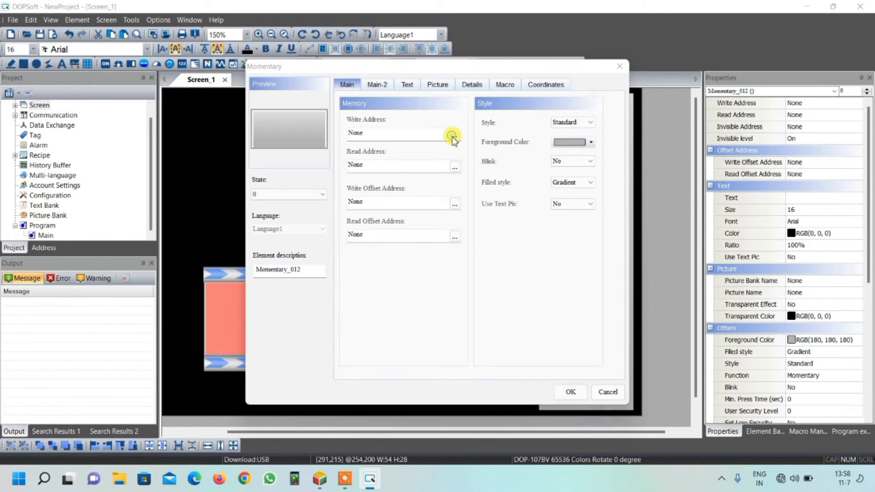
left_click(451, 136)
left_click(454, 295)
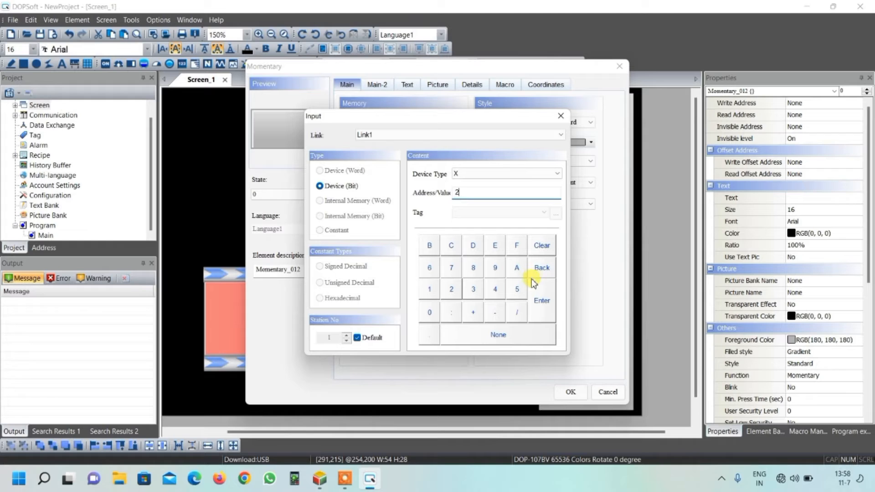
left_click(541, 297)
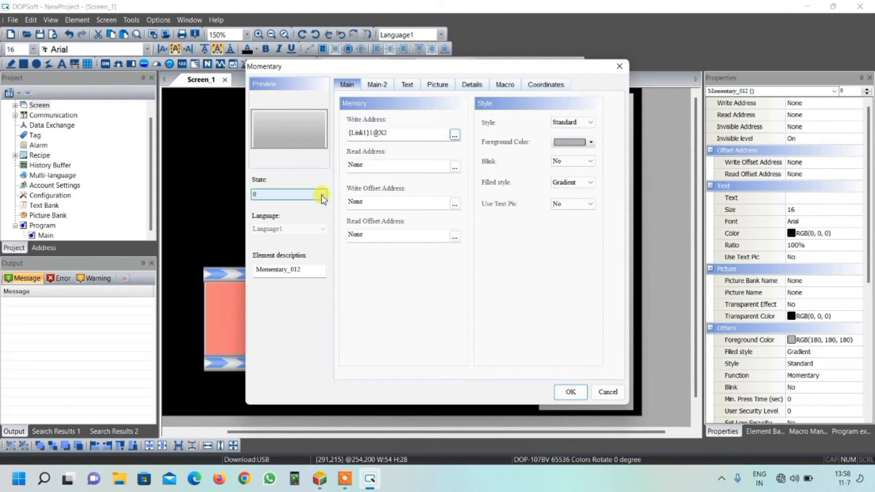
Step: Set the small momentary button's state 0 foreground color to light red, RGB (255, 128, 128)
left_click(591, 142)
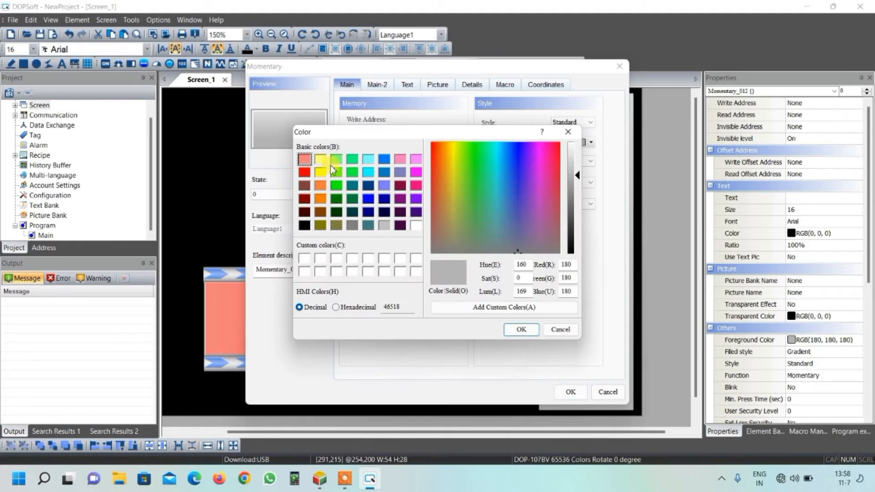
left_click(304, 158)
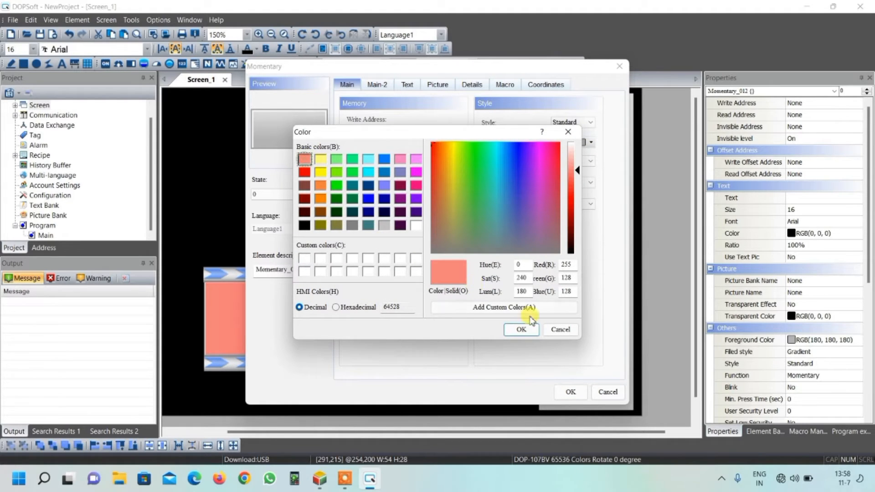
left_click(521, 329)
Step: Set the foreground color of state 1 to green for the small momentary button beside the left vertical pipe
left_click(315, 196)
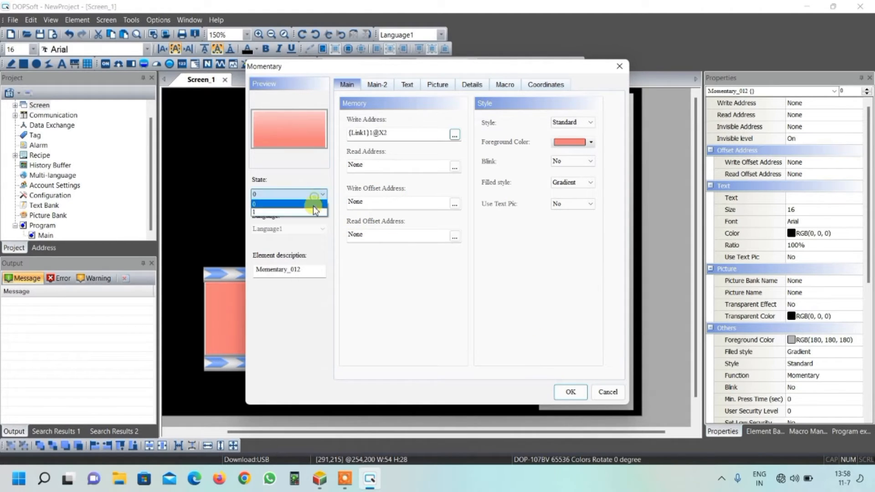
left_click(313, 212)
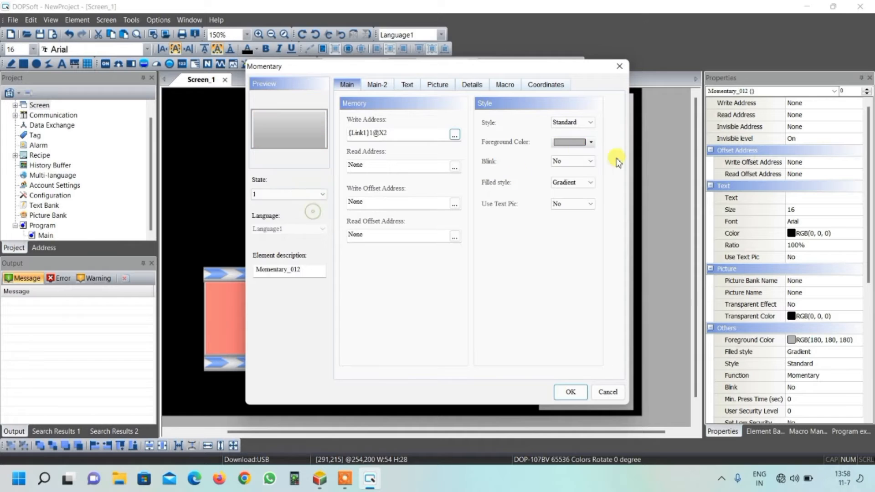
left_click(591, 143)
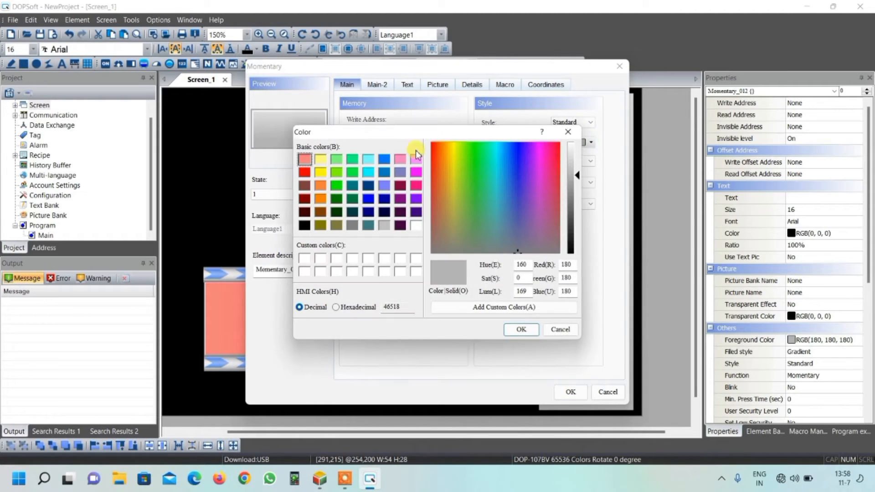
left_click(352, 160)
left_click(521, 330)
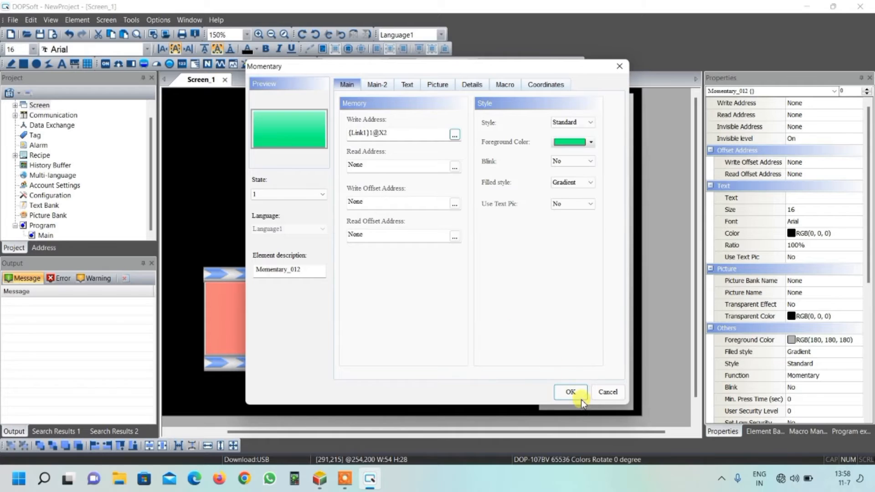
left_click(572, 393)
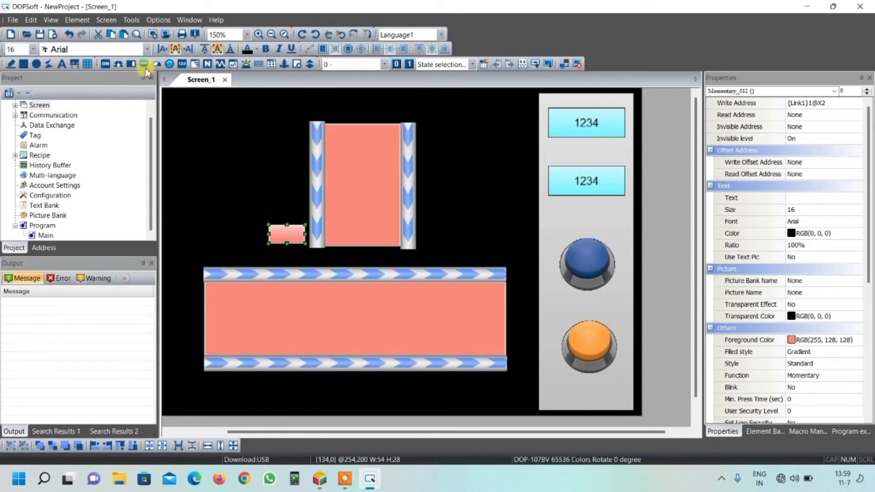
Step: Place a Momentary button about 24 wide and 44 high below the lower horizontal pipe
left_click(108, 64)
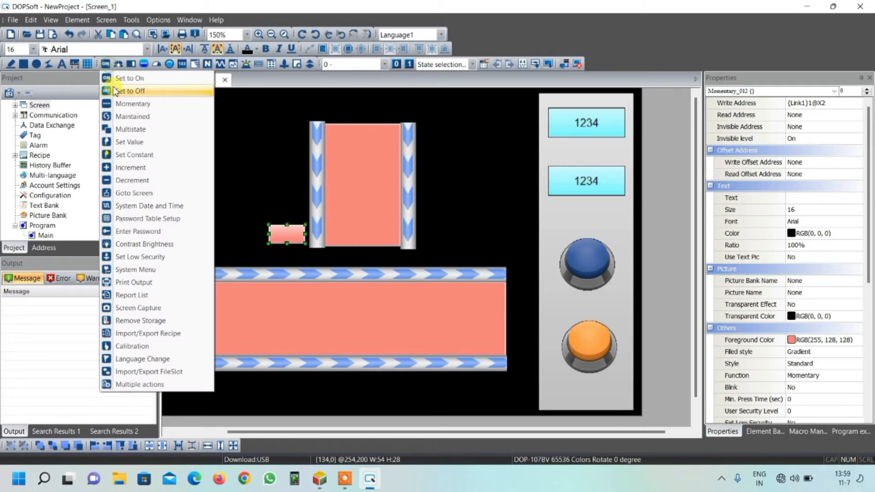
left_click(131, 104)
left_click_drag(287, 379, 304, 412)
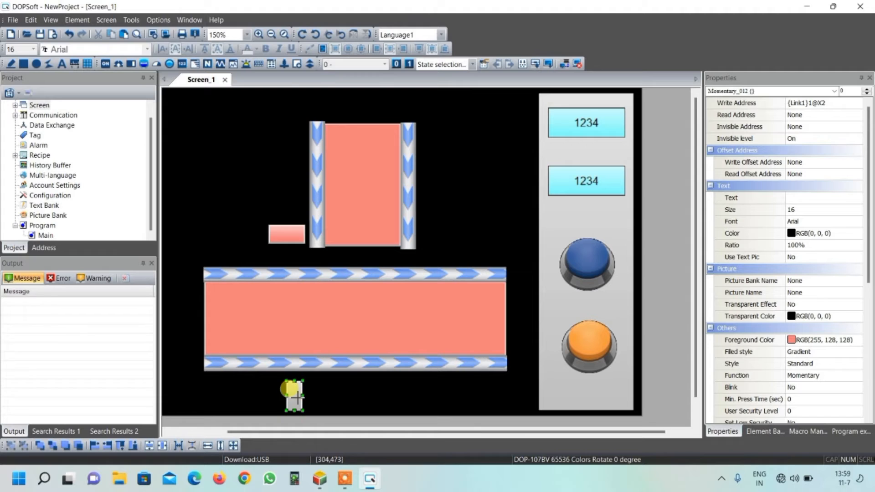
Step: Assign bit X3 on Link1 as the write address of the momentary button below the lower horizontal pipe
double_click(297, 395)
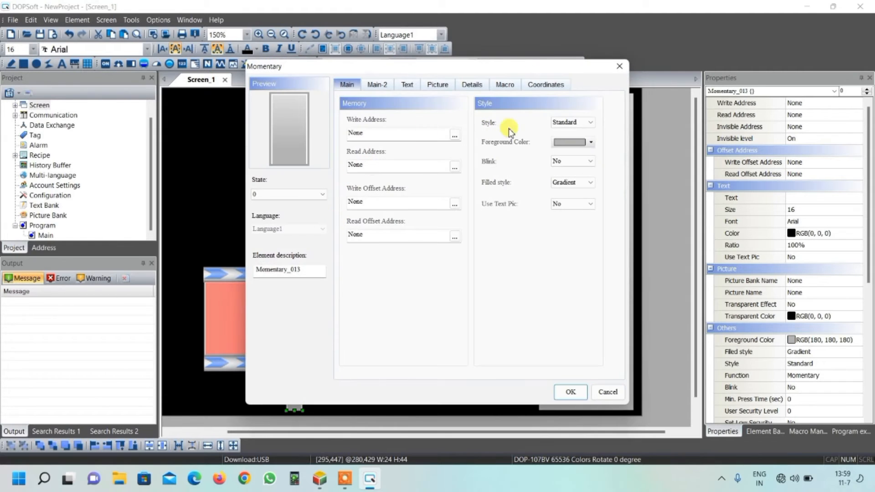
left_click(455, 137)
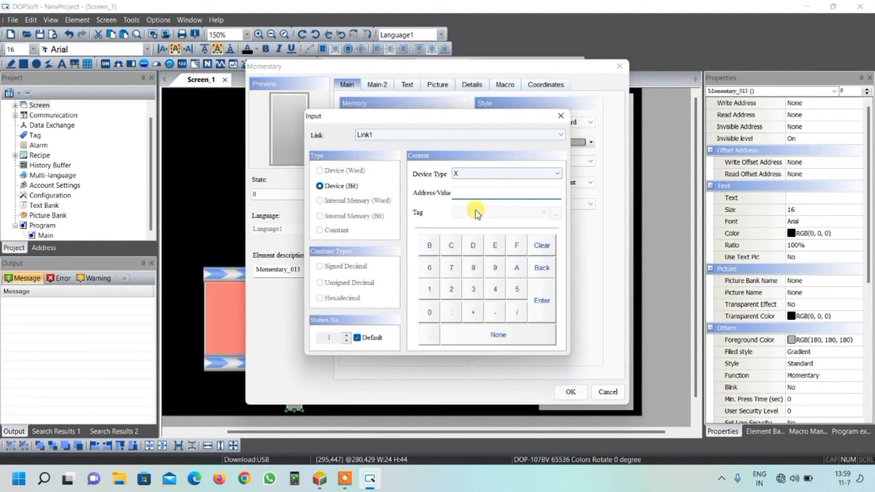
left_click(474, 289)
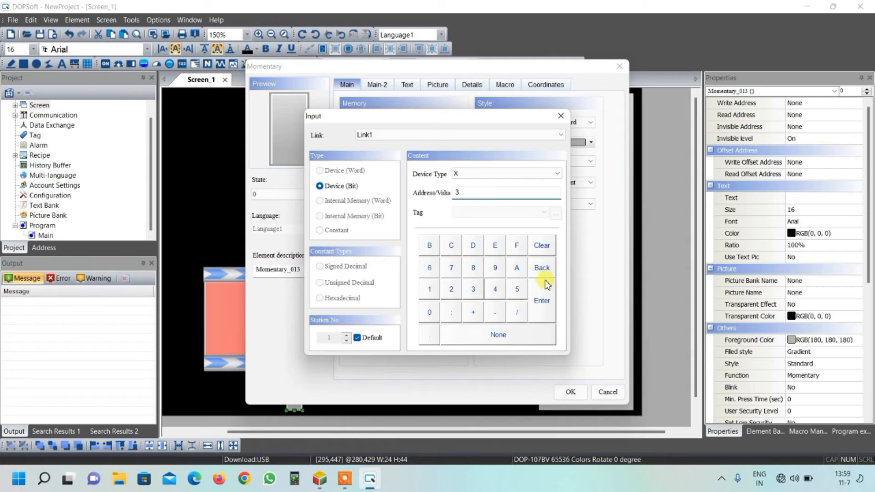
left_click(542, 300)
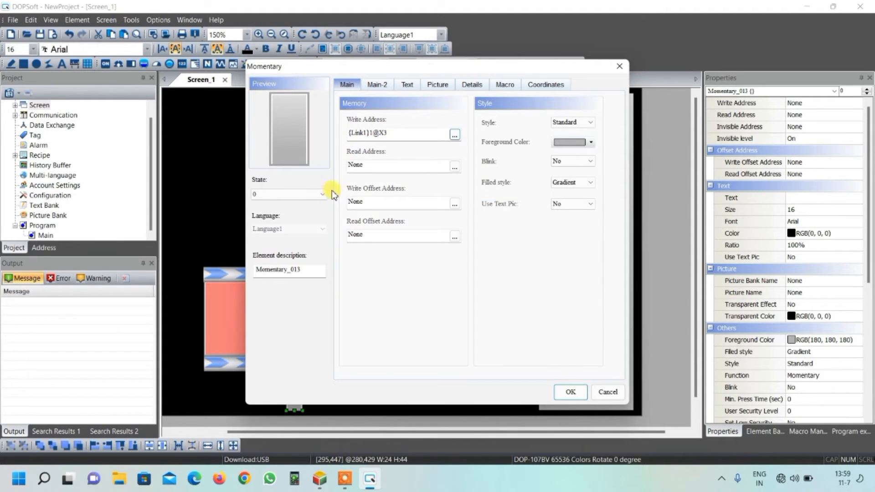
Step: Set the X3 momentary button's foreground color to light red, RGB (255, 128, 128), for state 0 and green for state 1
left_click(582, 146)
left_click(304, 159)
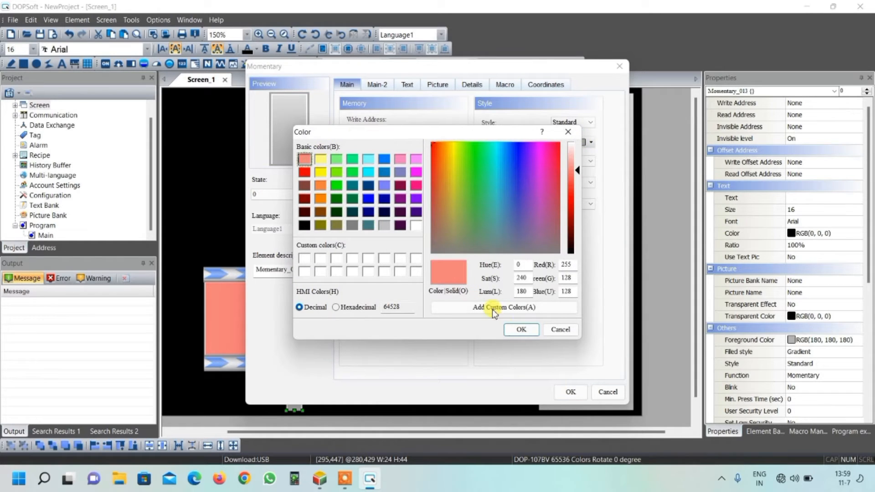
left_click(520, 330)
left_click(298, 194)
left_click(299, 210)
left_click(568, 142)
left_click(353, 158)
left_click(522, 332)
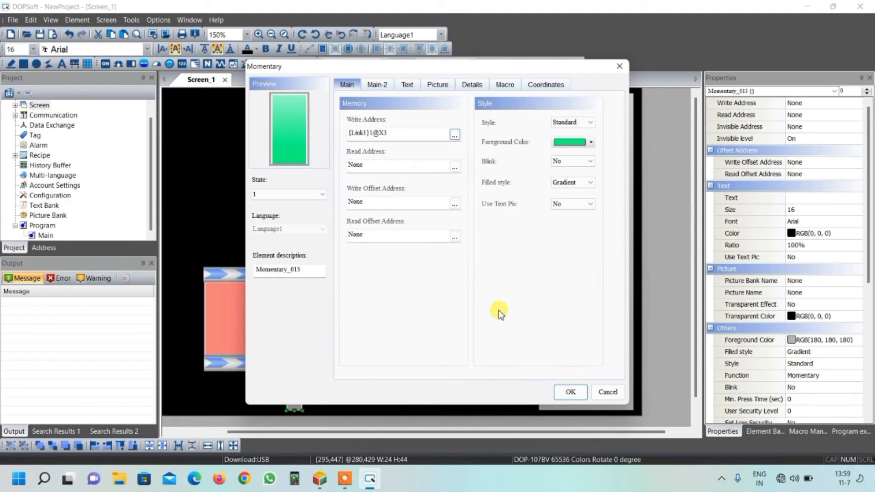
left_click(570, 392)
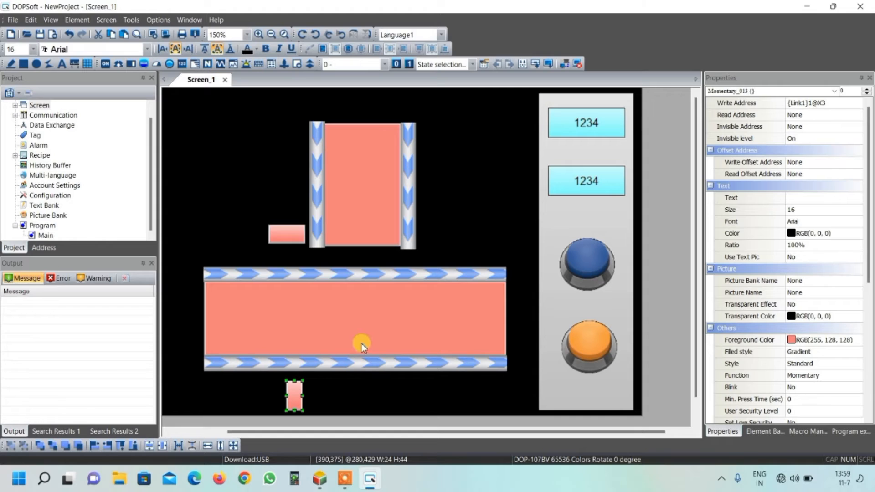
Step: Move the upper horizontal pipe up close to the vertical pipes and stretch the wide indicator up to meet it, about 129 high
left_click(359, 274)
left_click_drag(363, 276, 362, 260)
left_click(355, 281)
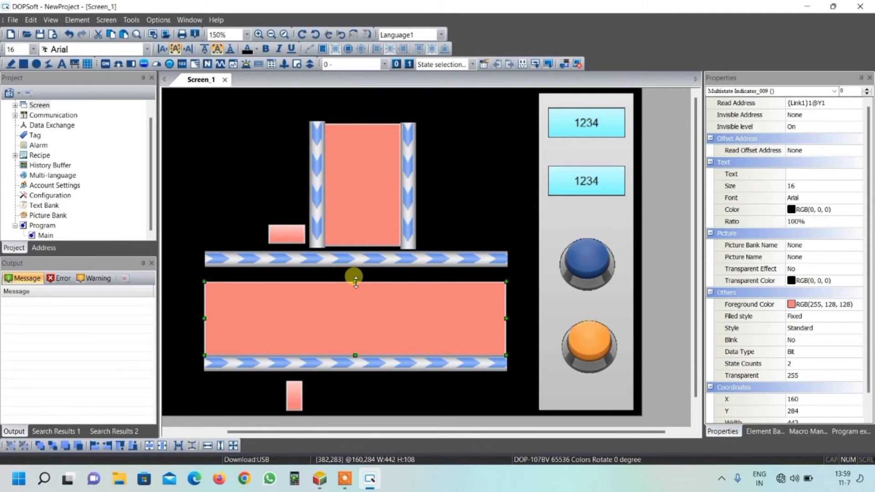
left_click_drag(357, 280, 357, 268)
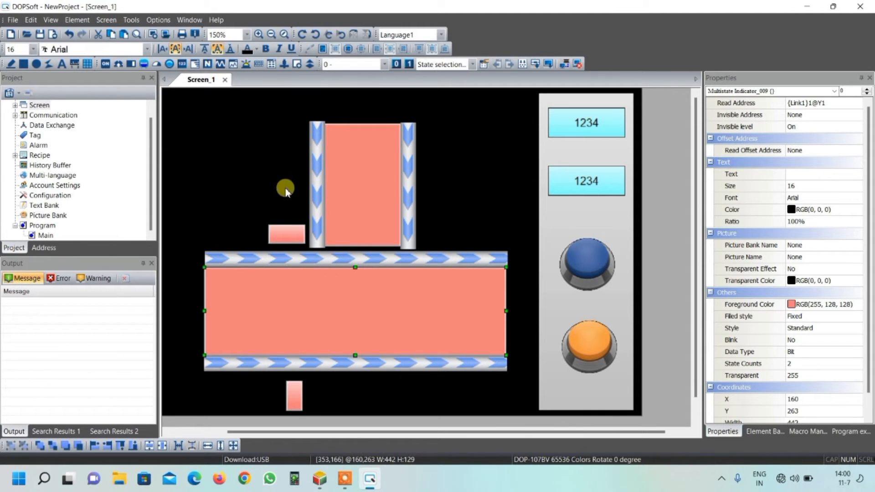
Step: Examine the Picture Bank's plc pictures and the folder selection for installing a picture bank
left_click(158, 20)
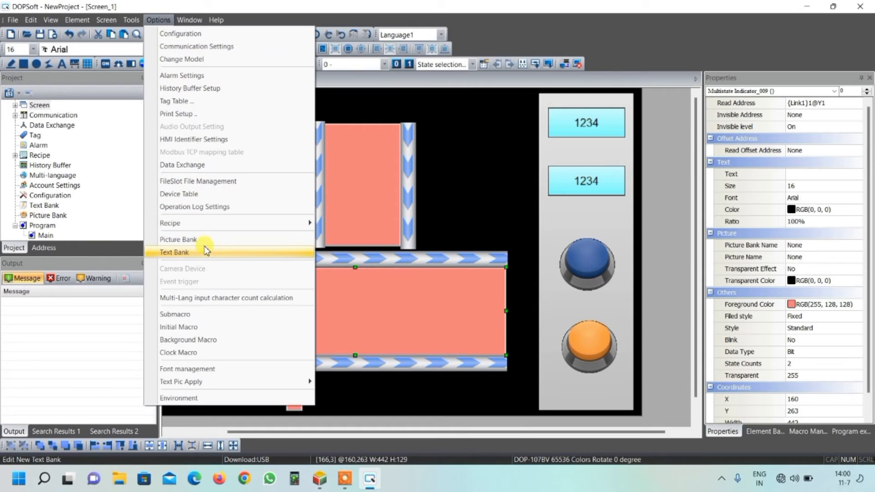
left_click(195, 240)
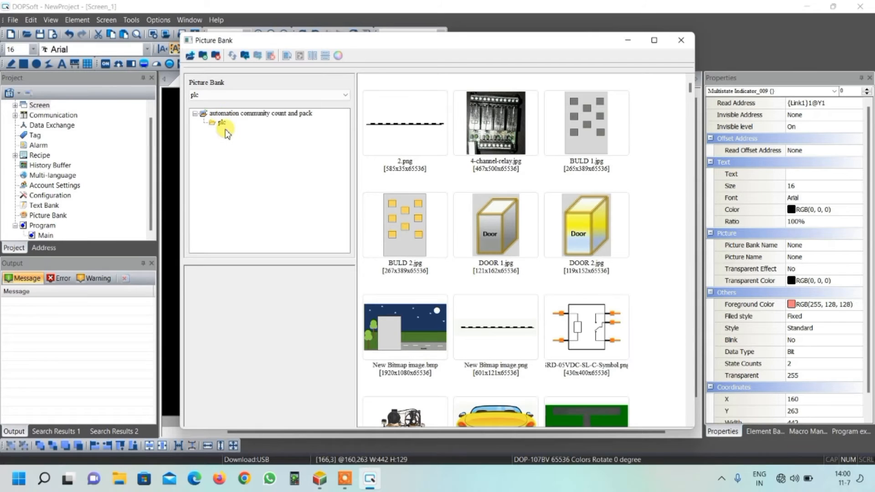
left_click(204, 56)
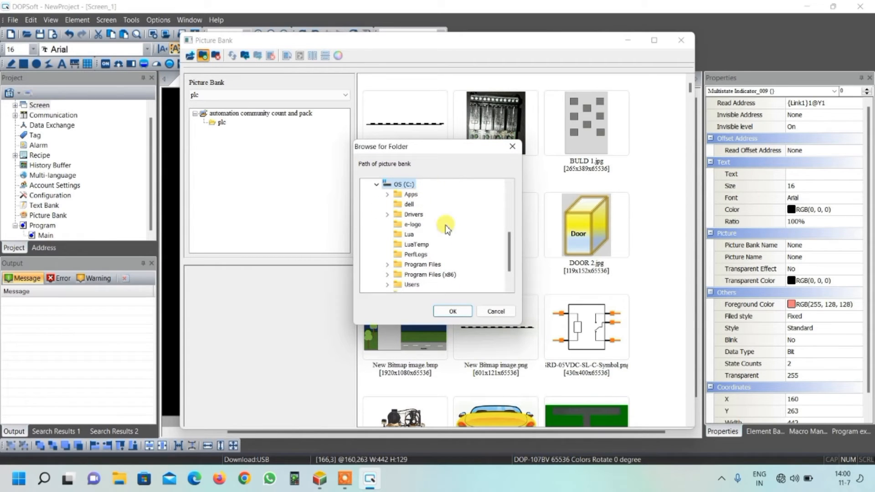
scroll(445, 235, "down", 1)
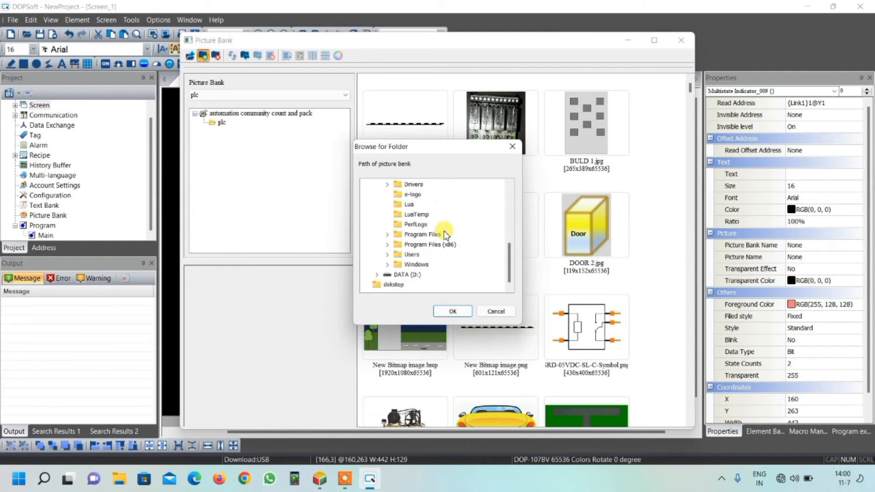
left_click(496, 312)
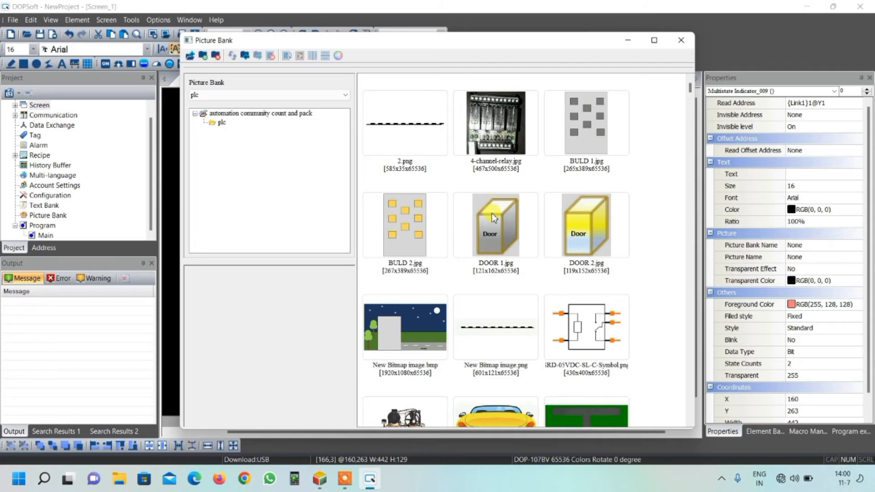
scroll(516, 229, "down", 5)
scroll(516, 229, "down", 10)
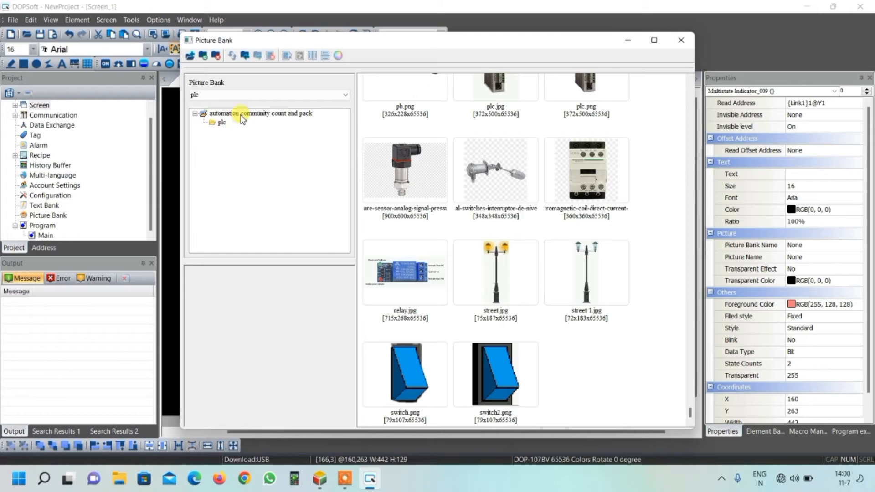
left_click(681, 40)
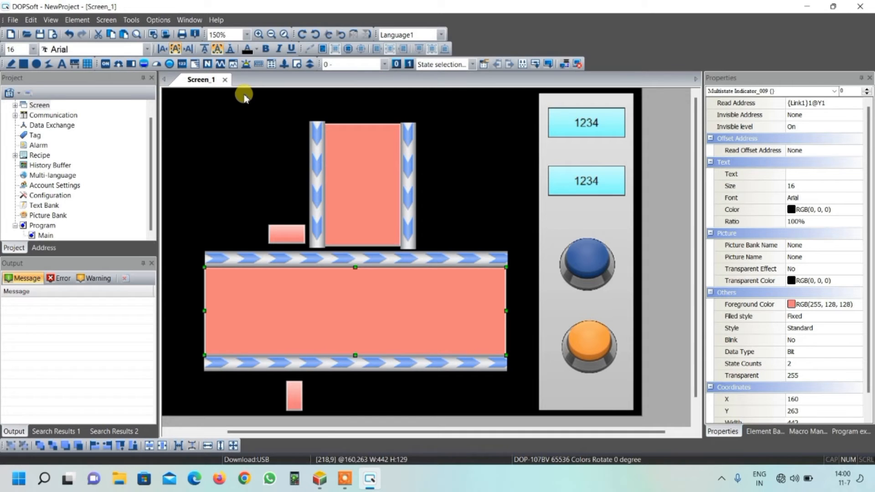
Step: Place an Animated Graphic element about 53 wide and 35 high in the upper left part of the wide indicator
left_click(196, 67)
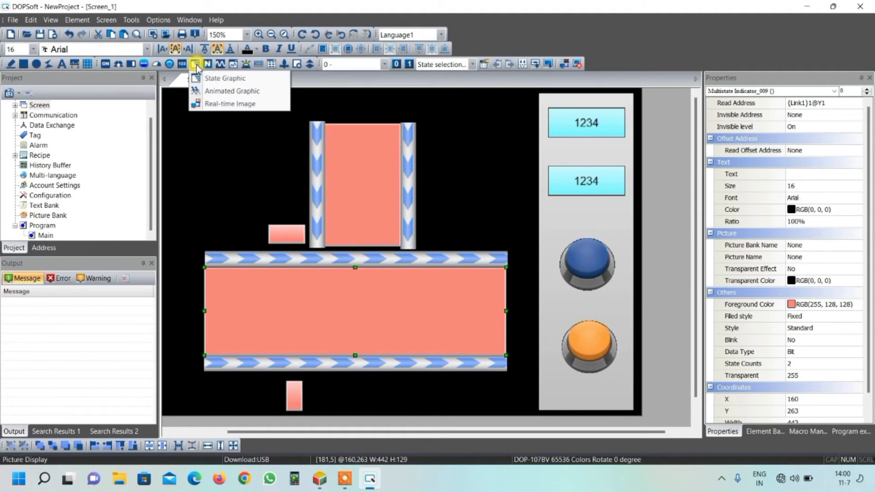
left_click(234, 92)
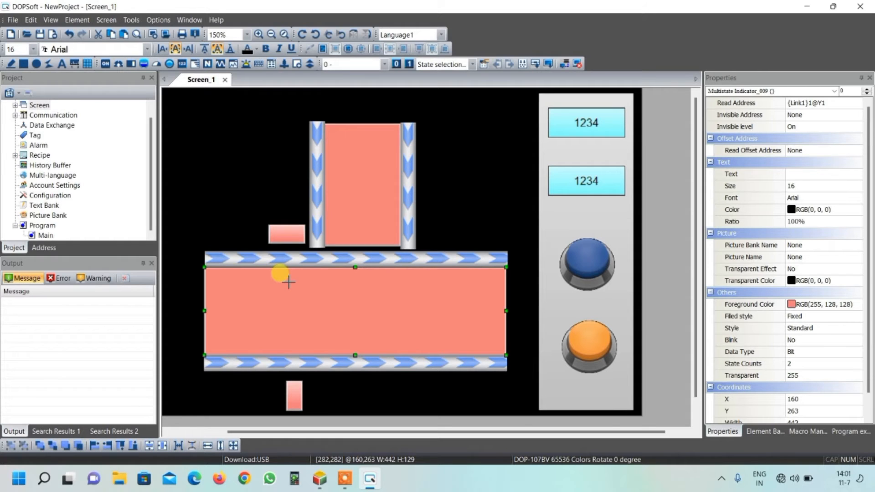
left_click_drag(286, 281, 322, 304)
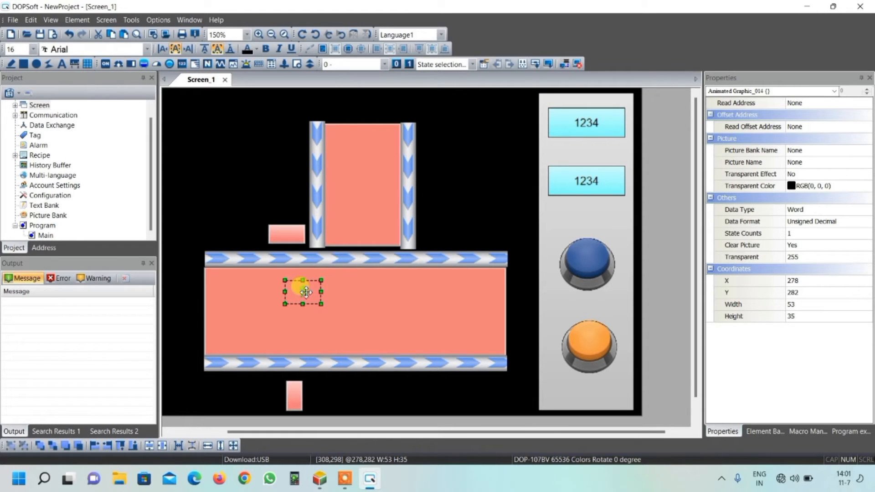
mouse_move(305, 292)
left_mouse_down()
mouse_move(352, 293)
mouse_move(303, 287)
left_mouse_up()
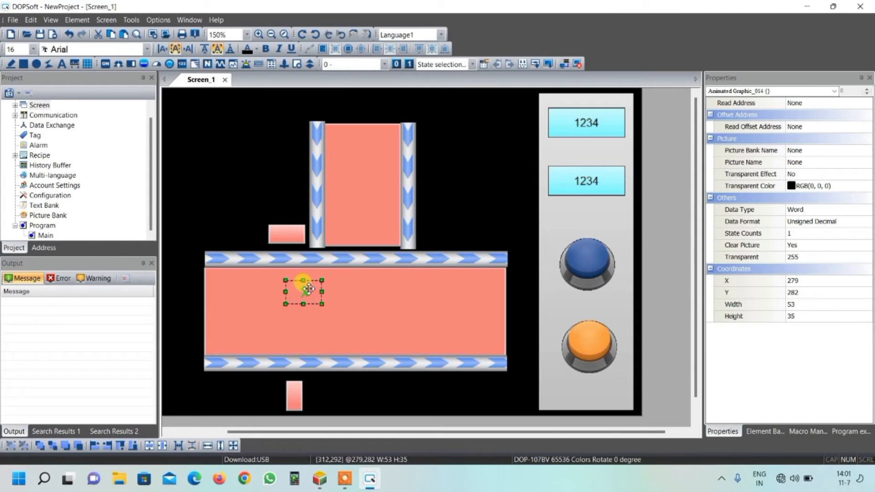
Step: Paste two copies of the animated graphic, placing one at the indicator's lower middle and the other at its upper right
key("ctrl+v")
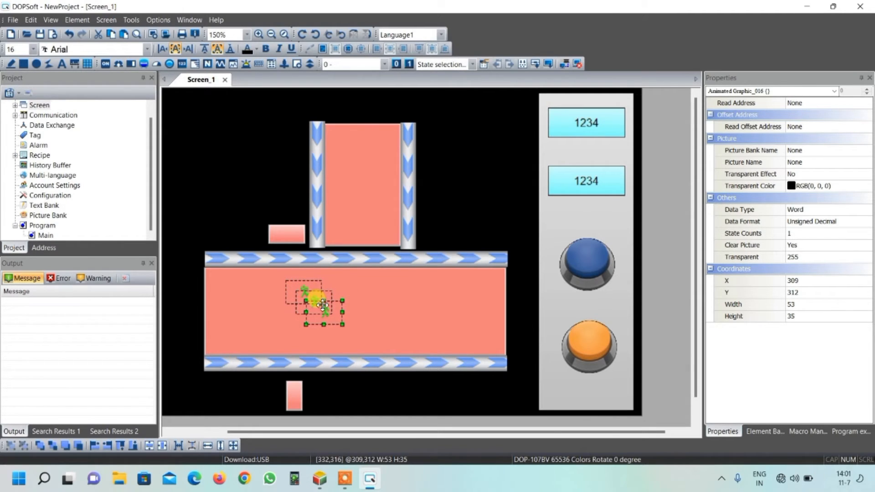
key("ctrl+v")
left_click_drag(329, 313, 360, 338)
left_click(325, 302)
left_click_drag(324, 302, 433, 291)
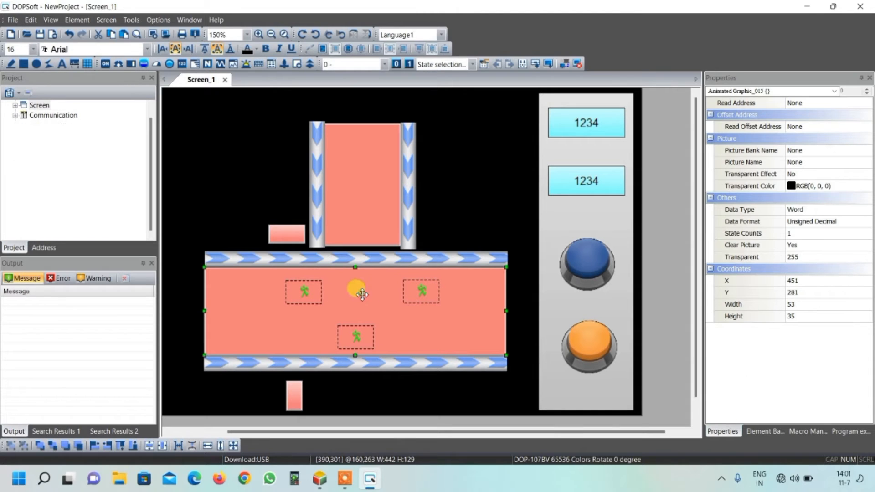
left_click(359, 290)
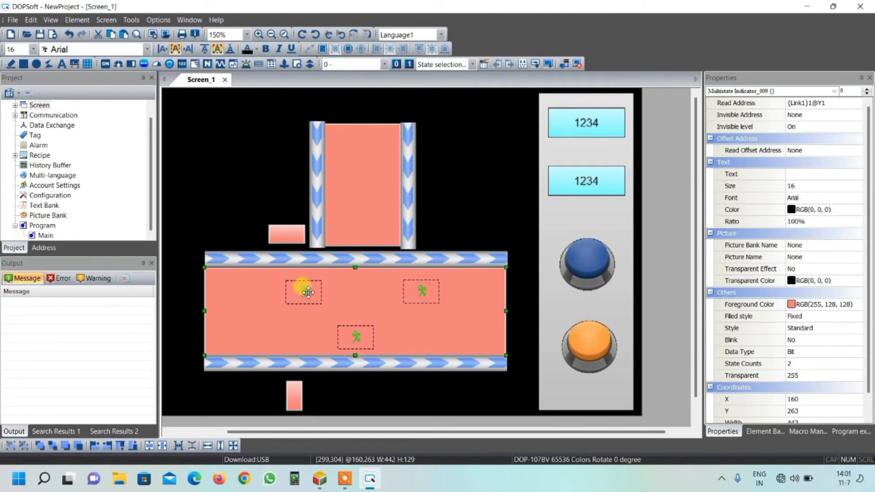
double_click(312, 292)
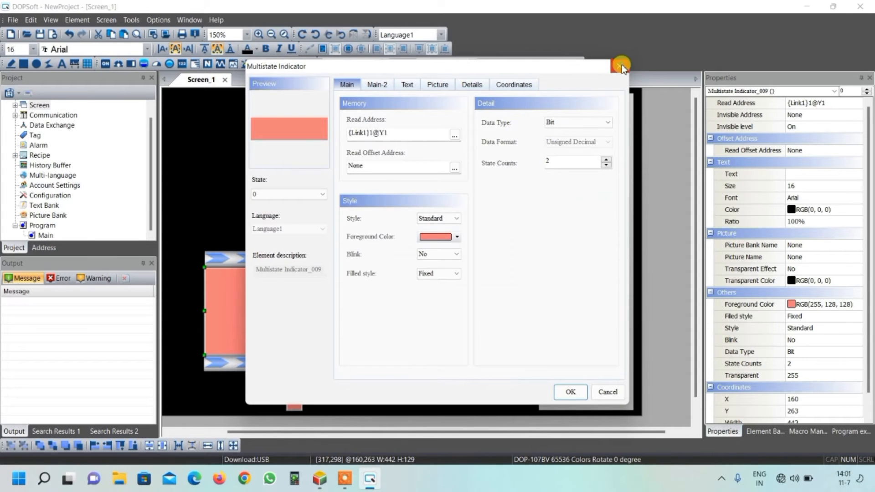
left_click(621, 67)
left_click(244, 175)
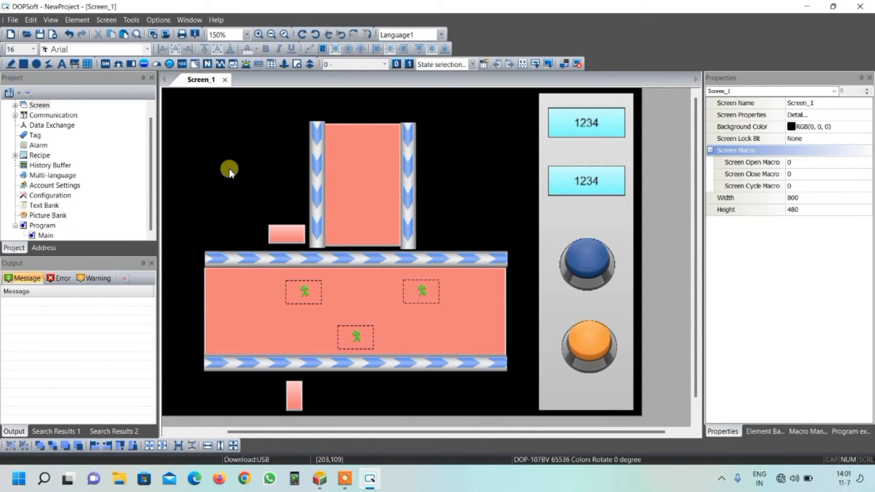
double_click(301, 293)
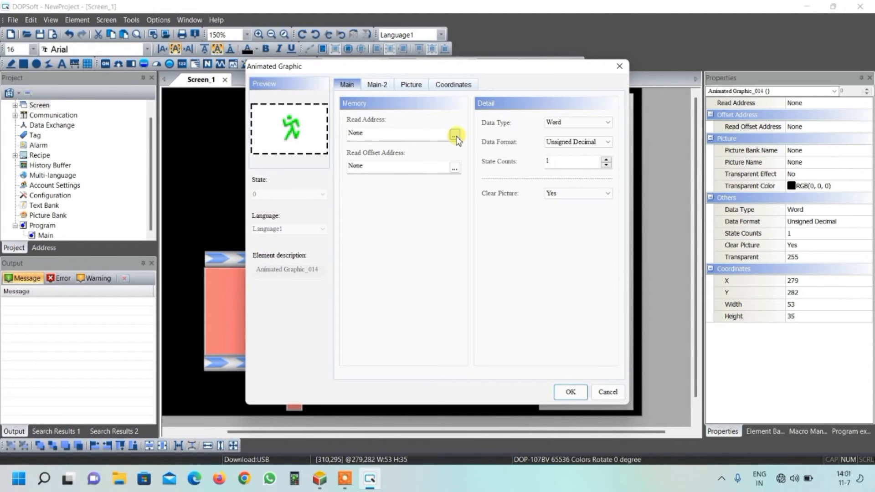
left_click(620, 67)
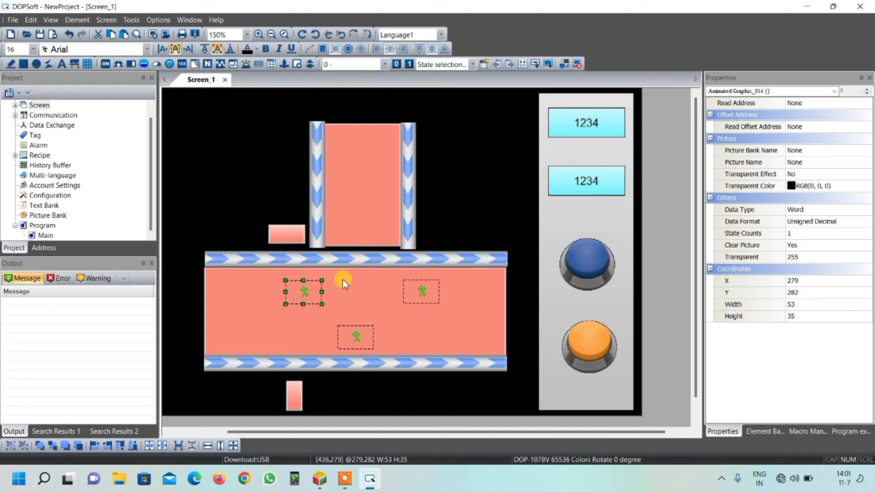
Step: Set the read address of the upper-left animated graphic in the wide indicator to internal memory $10
double_click(310, 292)
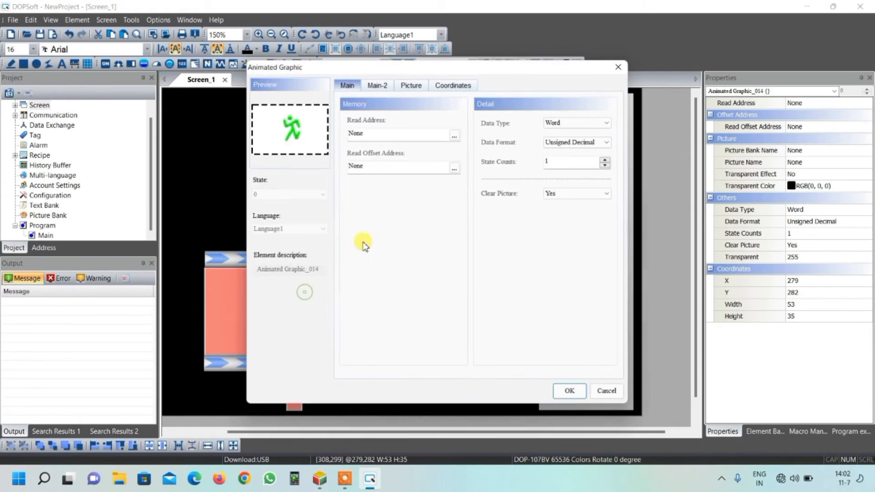
left_click(455, 135)
left_click(384, 136)
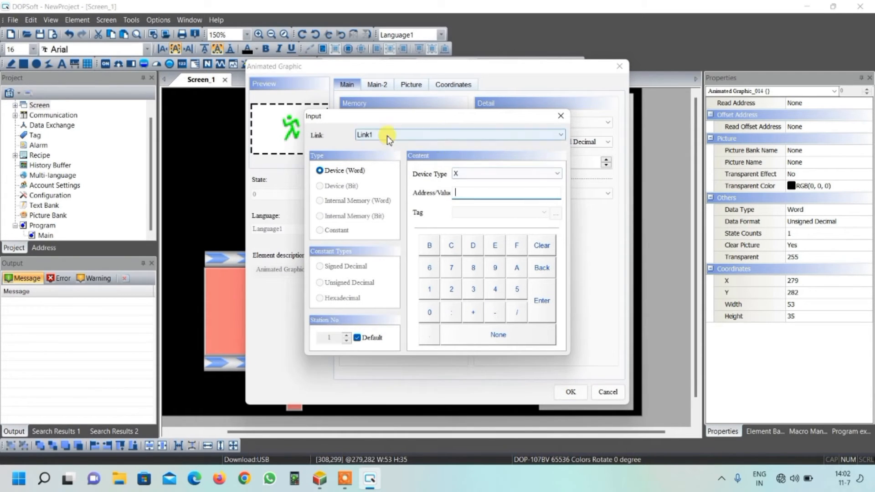
left_click(385, 145)
left_click(464, 197)
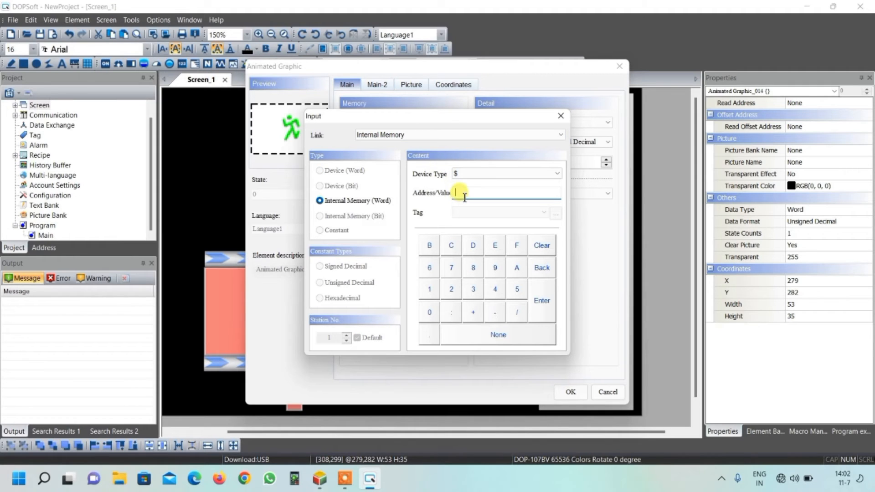
type("10")
left_click(545, 292)
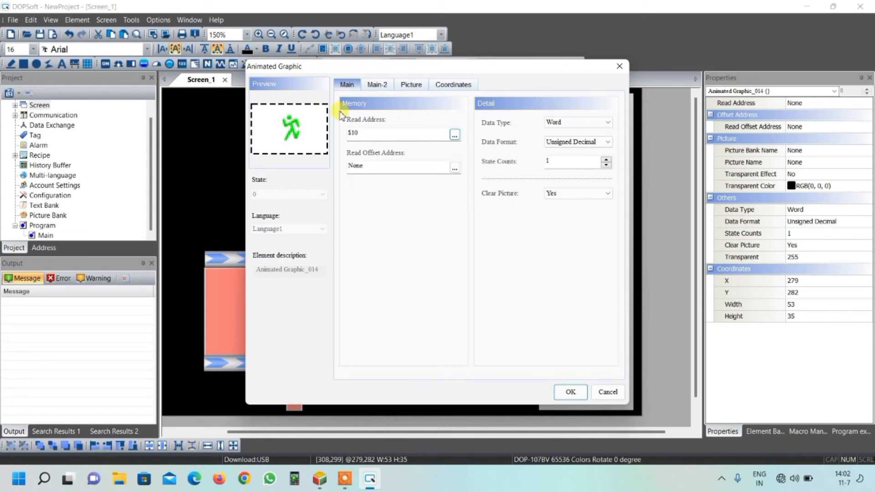
Step: Assign the picture cyl1.jpg from the plc picture bank to the upper-left animated graphic, with stretch mode Stretch All
left_click(413, 86)
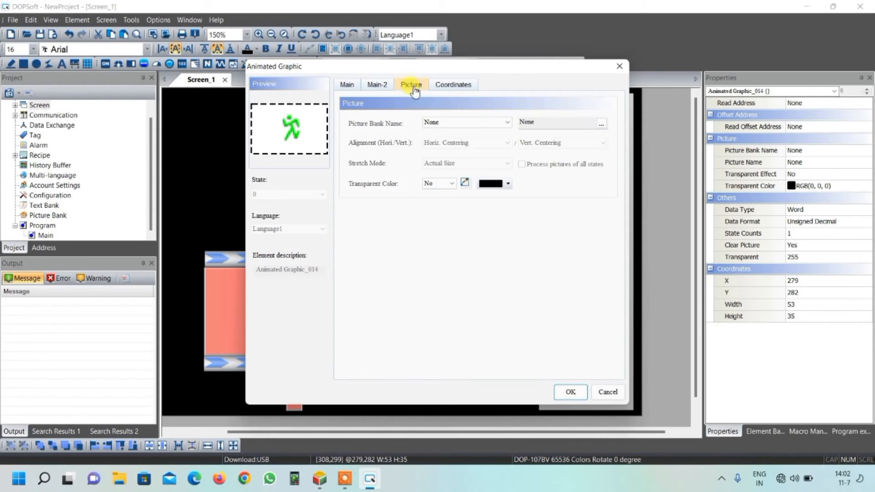
left_click(444, 123)
left_click_drag(508, 191, 515, 296)
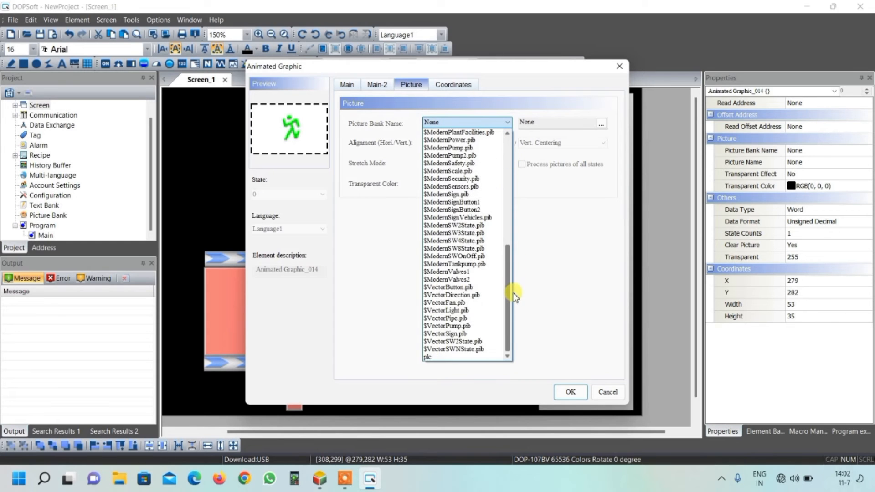
left_click(445, 358)
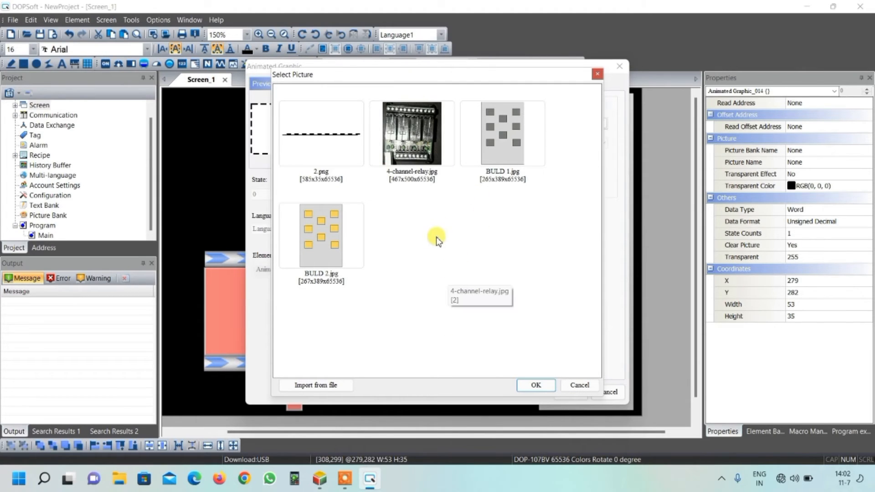
scroll(437, 235, "down", 5)
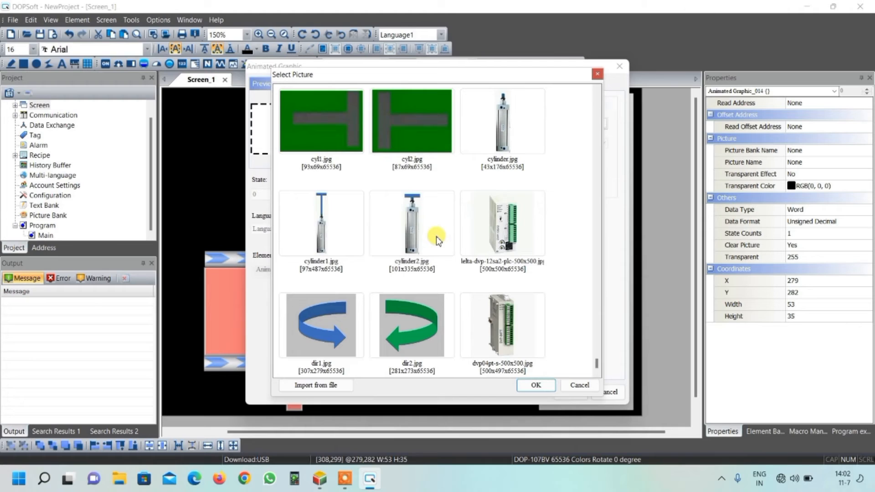
left_click(334, 130)
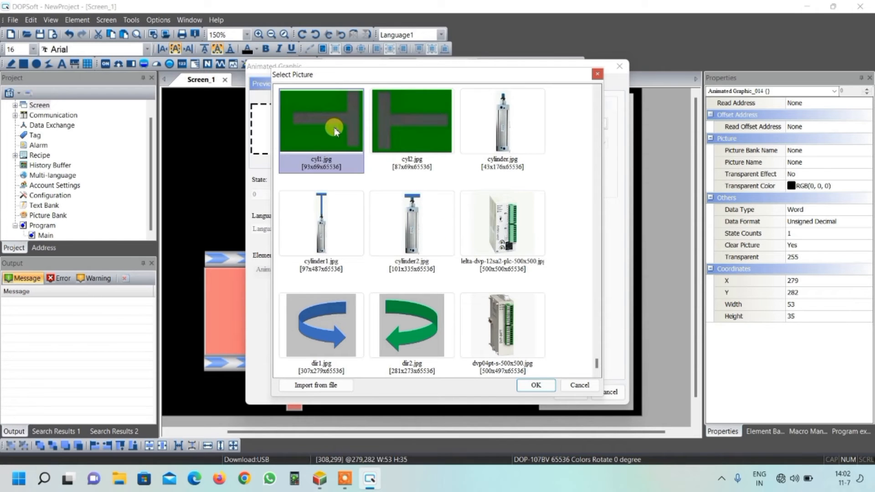
left_click(537, 385)
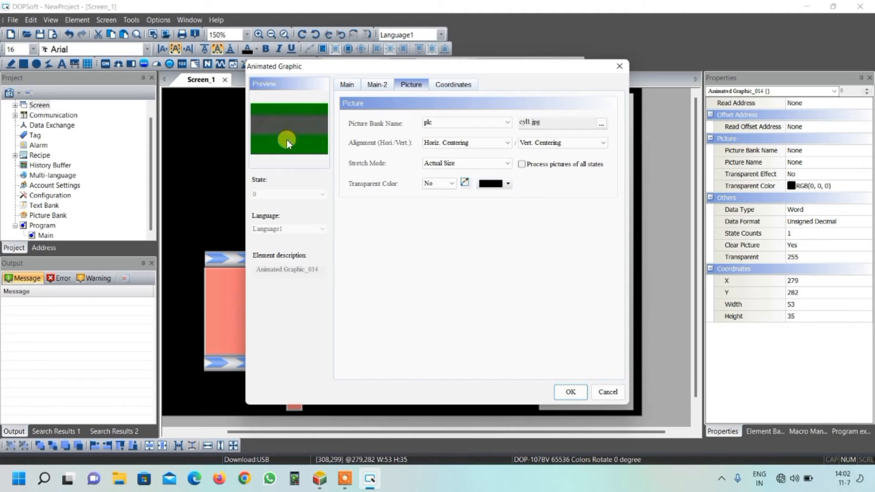
left_click(437, 165)
left_click(439, 173)
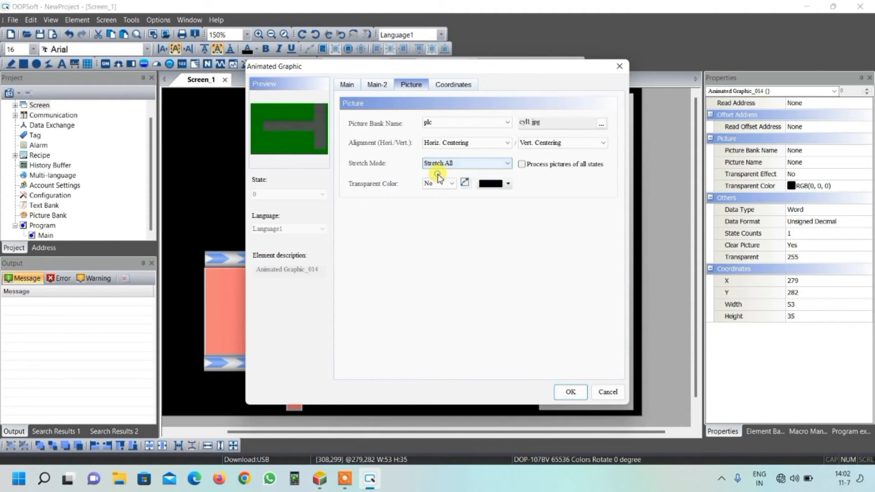
left_click(570, 393)
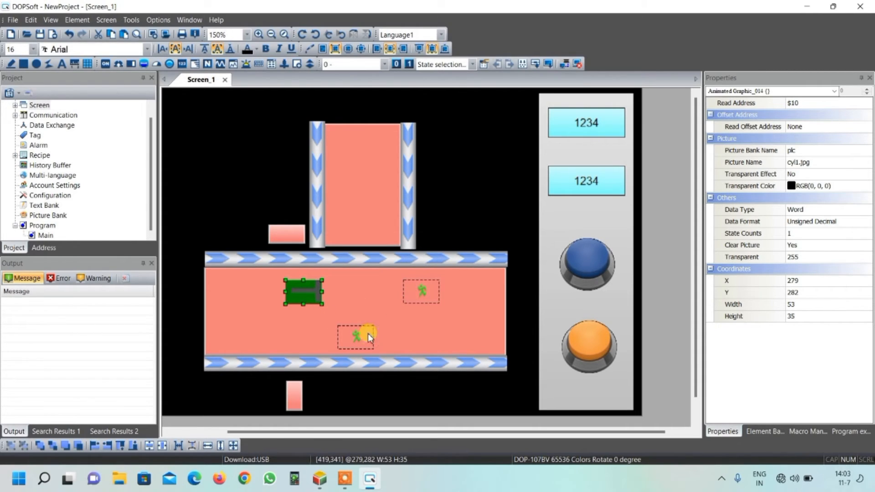
Step: Set the read address of the upper-right animated graphic in the wide indicator to internal memory $15
double_click(423, 293)
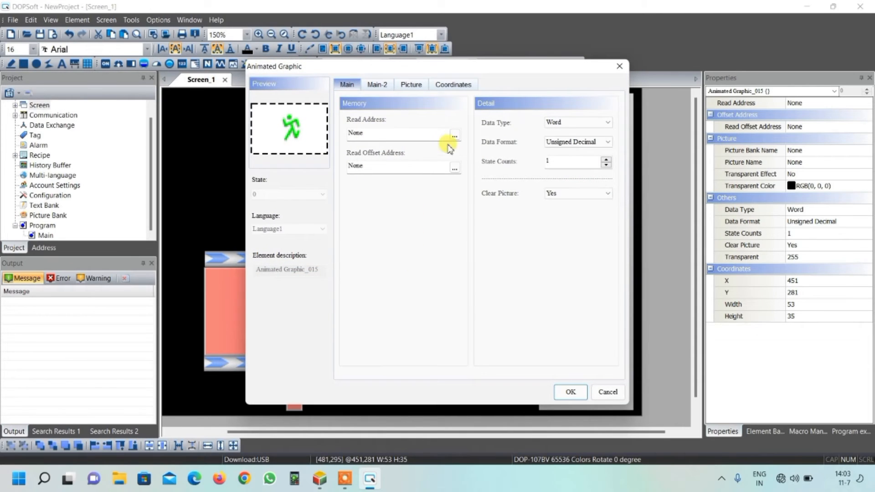
left_click(458, 136)
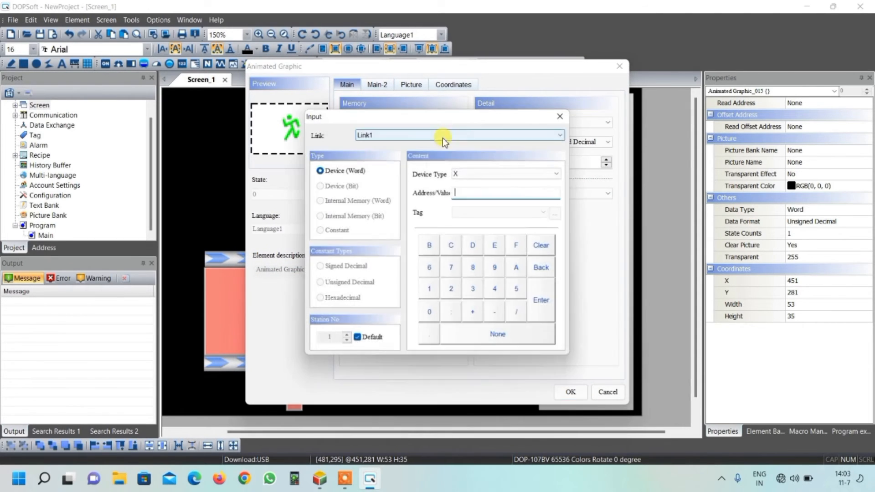
left_click(414, 138)
left_click(412, 154)
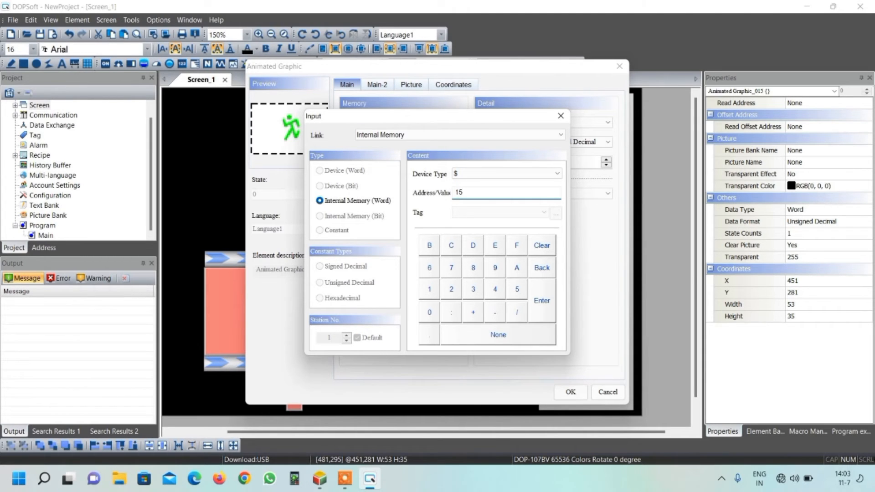
left_click(542, 297)
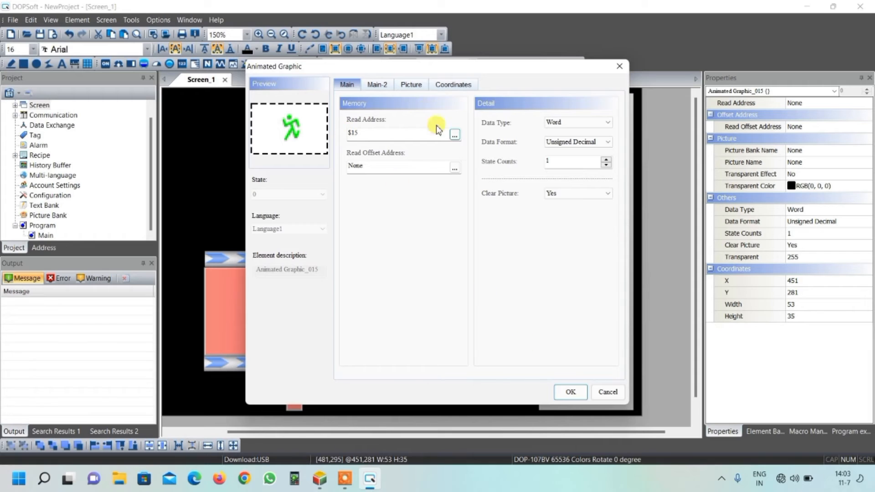
Step: Assign the picture cyl2.jpg from the plc picture bank to the upper-right animated graphic, with stretch mode Stretch All
left_click(415, 89)
left_click(483, 123)
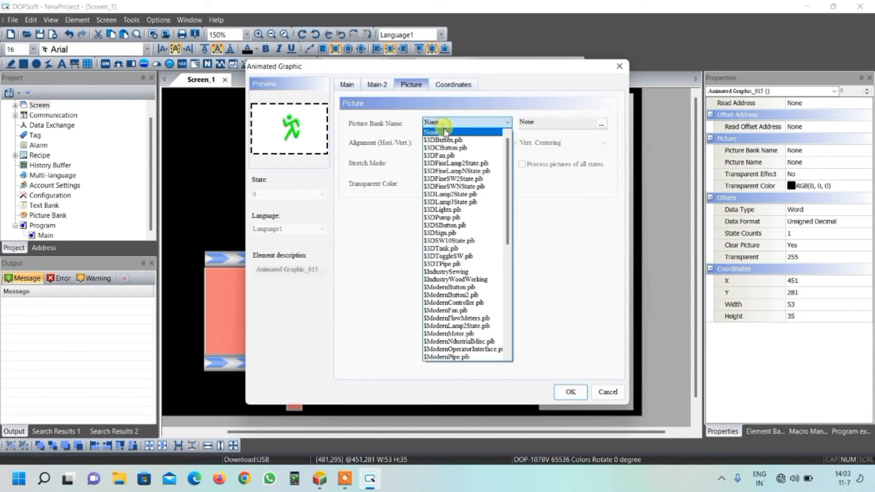
left_click_drag(507, 192, 510, 338)
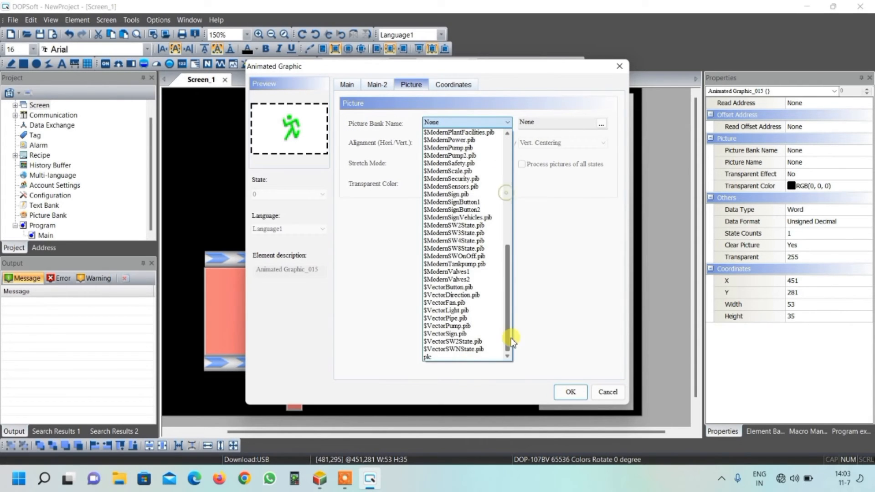
left_click(462, 357)
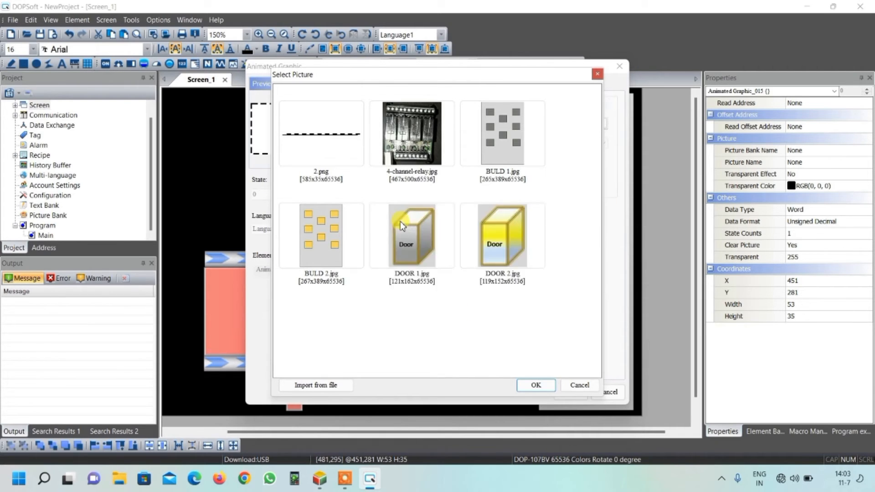
scroll(401, 223, "down", 10)
left_click(402, 224)
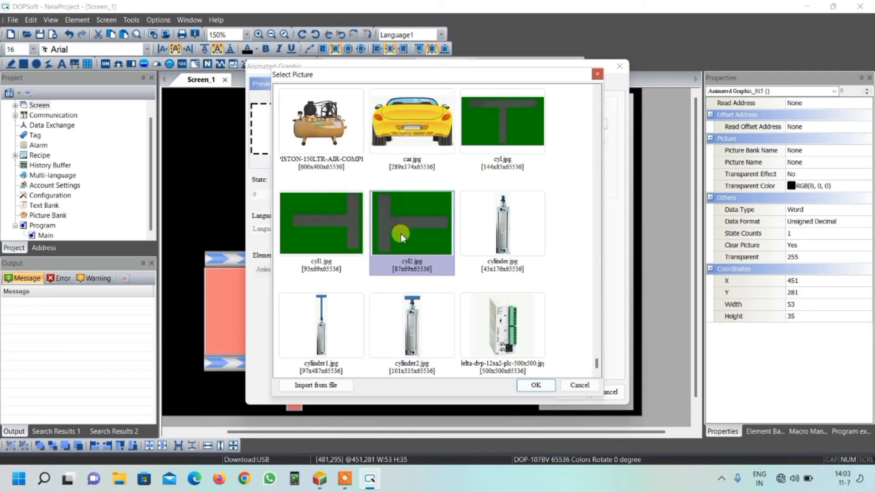
left_click(536, 386)
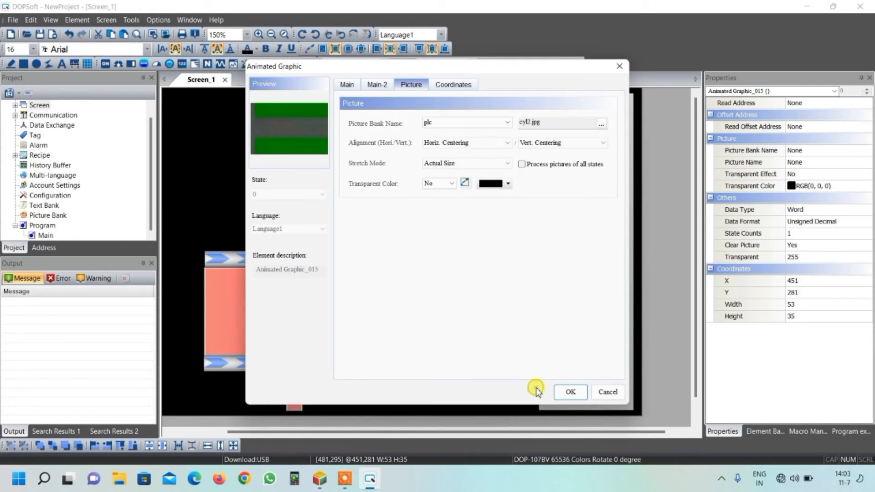
left_click(446, 163)
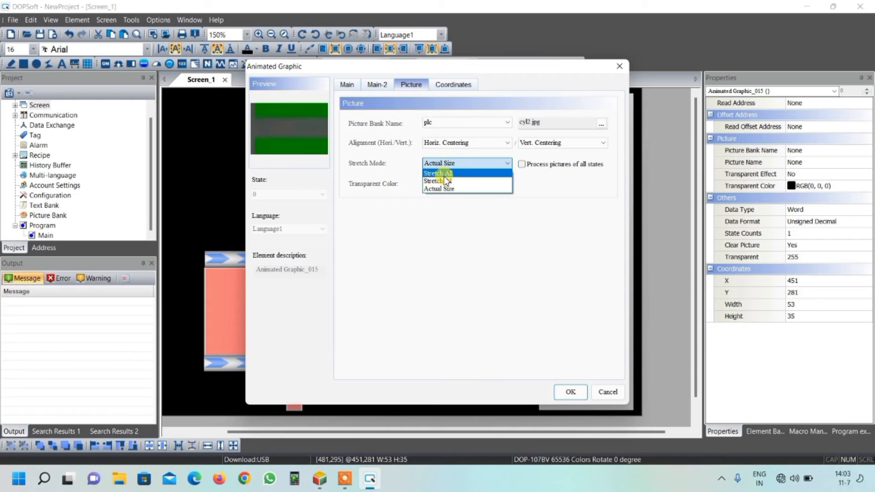
left_click(444, 175)
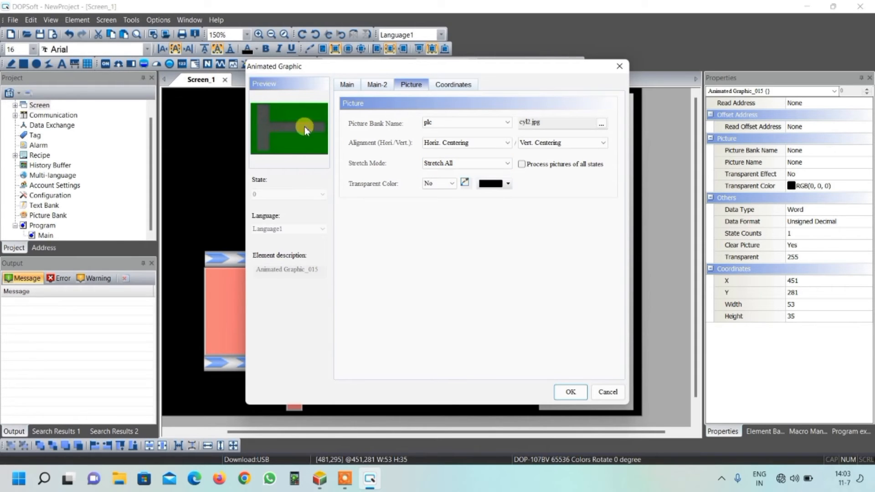
left_click(570, 392)
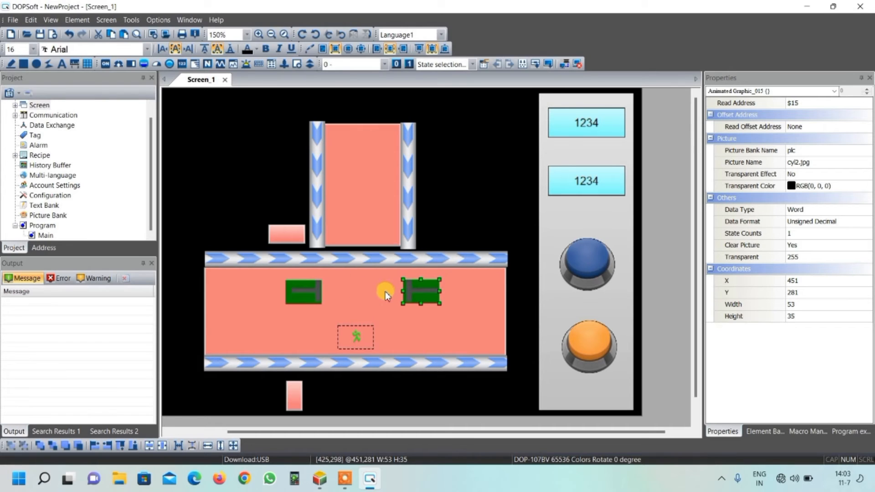
Step: Move the lower animated graphic slightly right to about X 364, Y 348 and set its read address to internal memory $20
left_click(357, 336)
left_click_drag(361, 337, 368, 336)
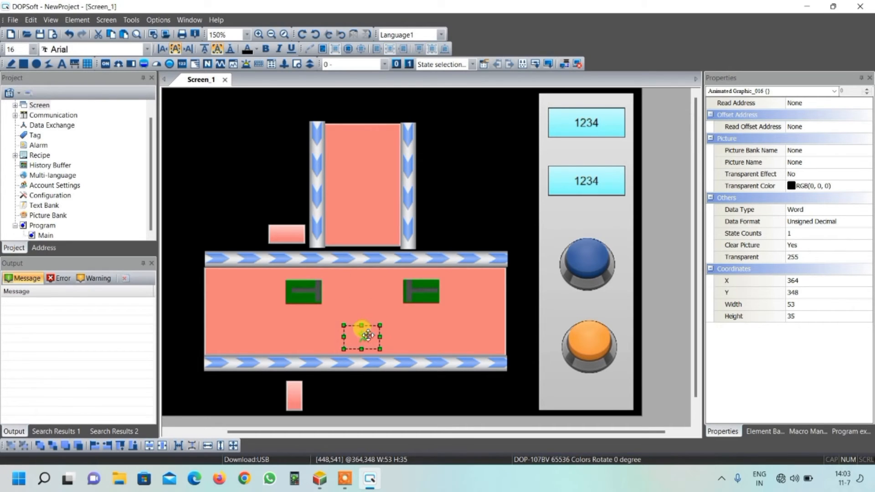
double_click(364, 336)
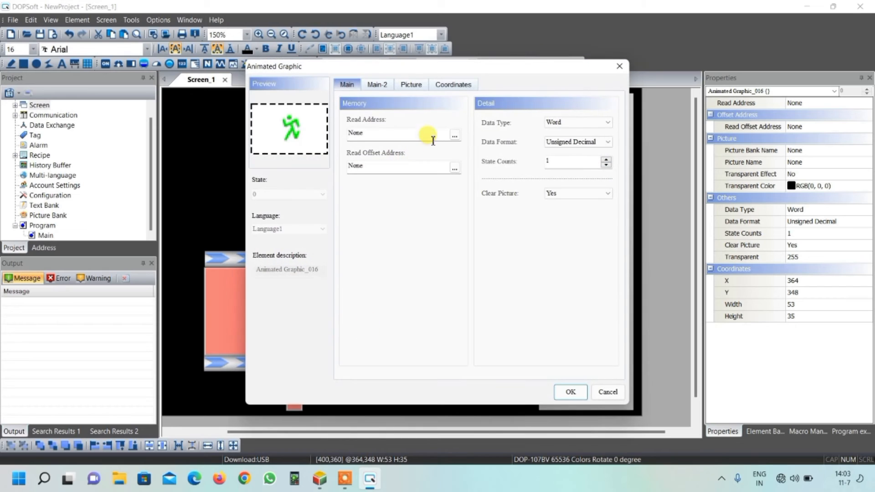
left_click(407, 133)
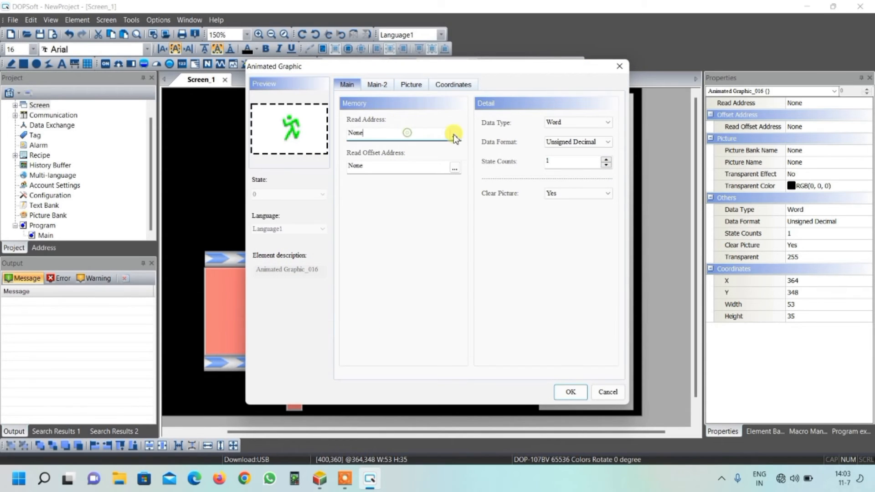
left_click(456, 134)
left_click(387, 135)
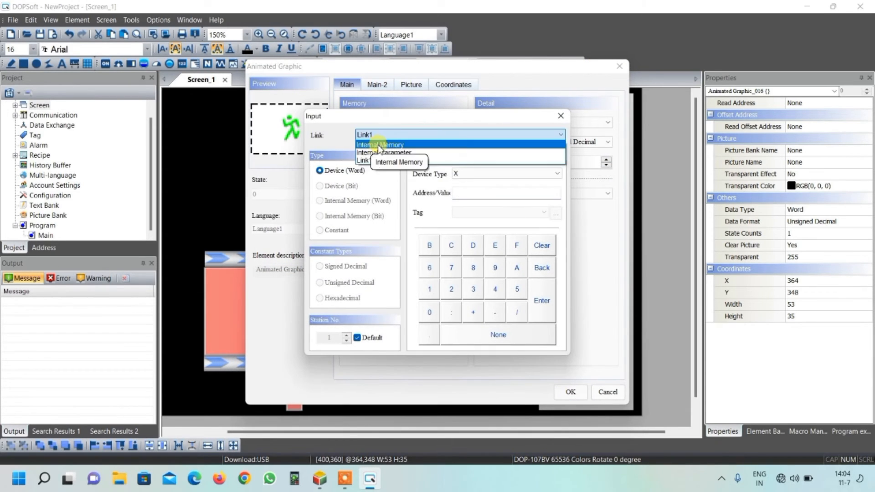
left_click(377, 145)
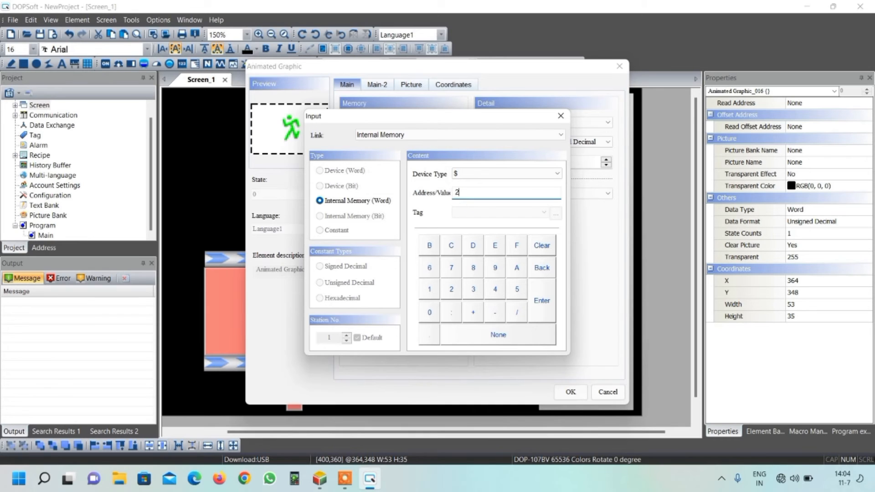
left_click(544, 302)
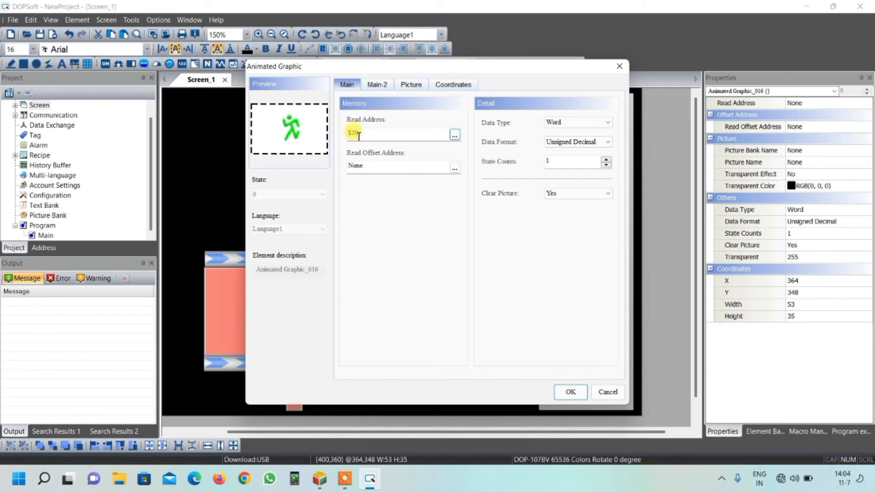
Step: Assign the picture cyl.jpg from the plc picture bank to the lower animated graphic, with stretch mode Stretch All
left_click(413, 85)
left_click(507, 122)
left_click_drag(506, 145, 510, 295)
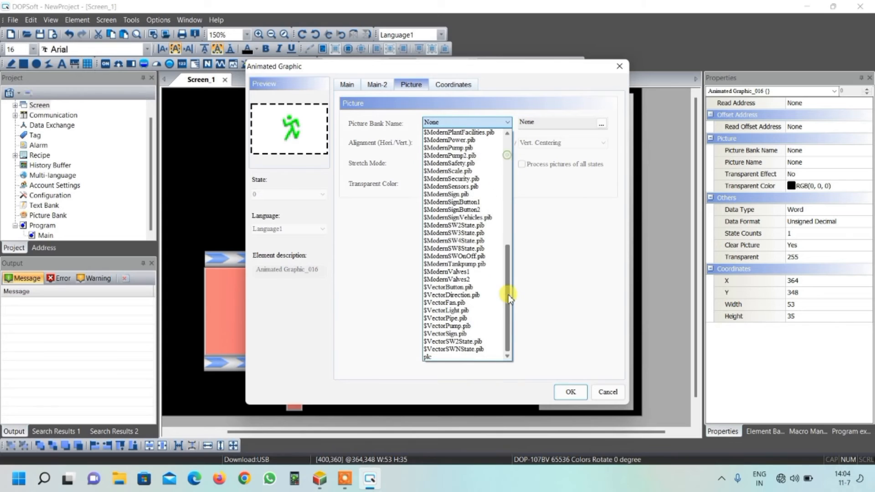
left_click(449, 356)
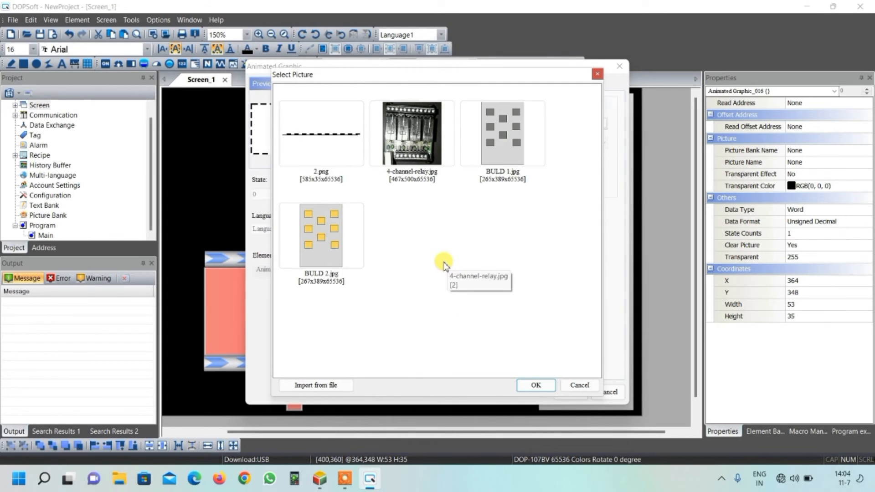
scroll(444, 264, "down", 10)
scroll(444, 265, "up", 3)
left_click(488, 160)
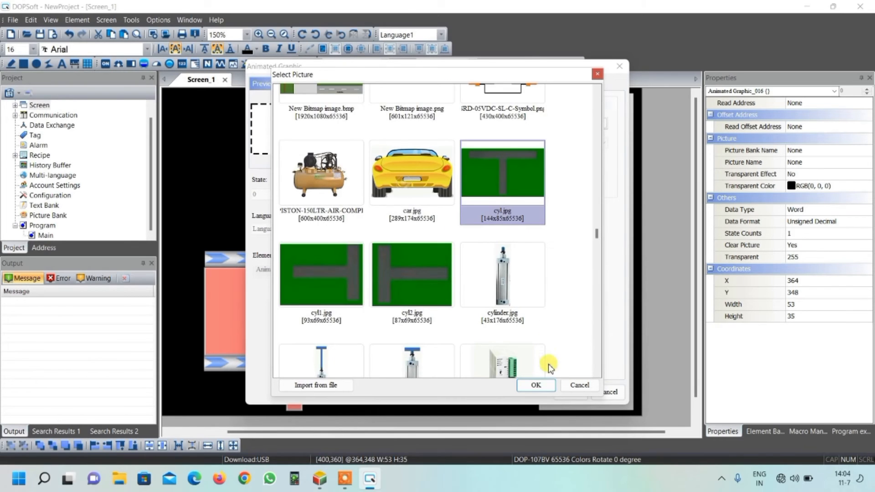
left_click(539, 385)
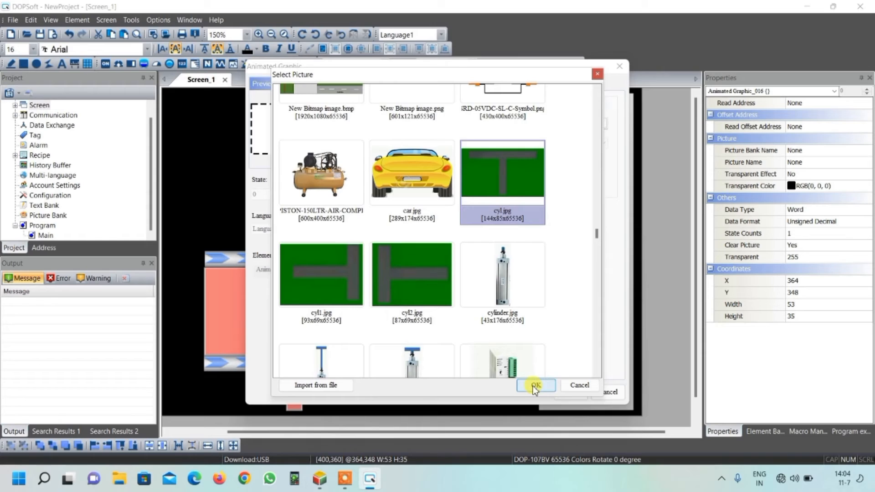
left_click(438, 163)
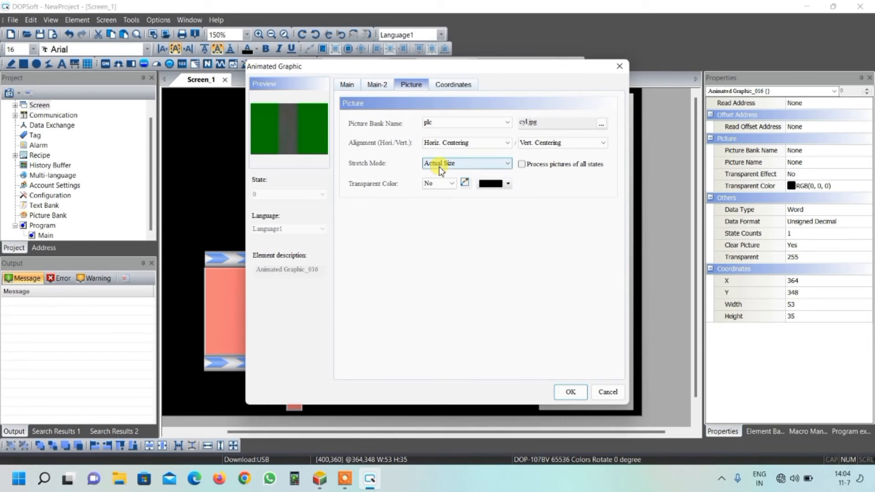
left_click(436, 174)
left_click(570, 392)
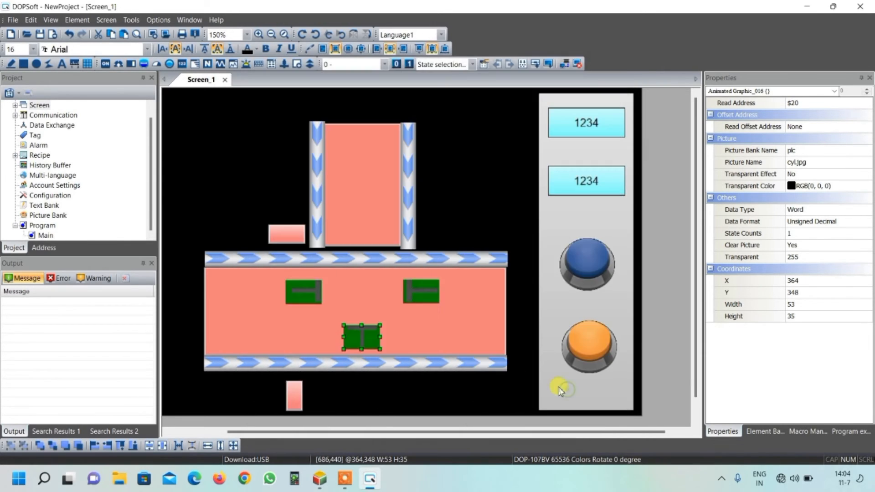
left_click(364, 335)
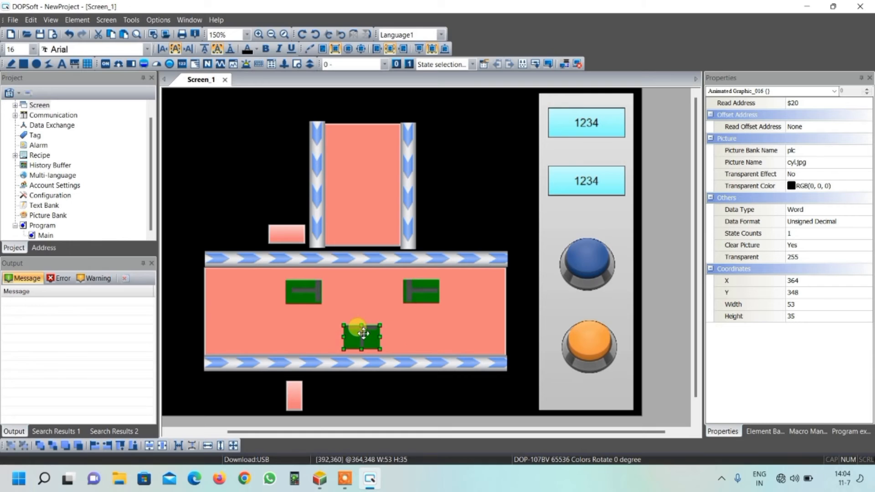
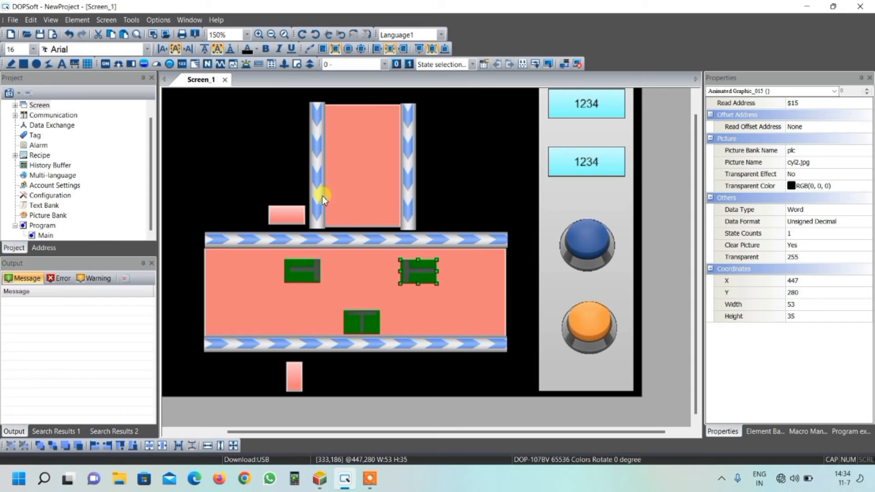
Step: Add a text element about 110 by 55 beside the vertical conveyor's upper end and set its foreground color to black
left_click(63, 65)
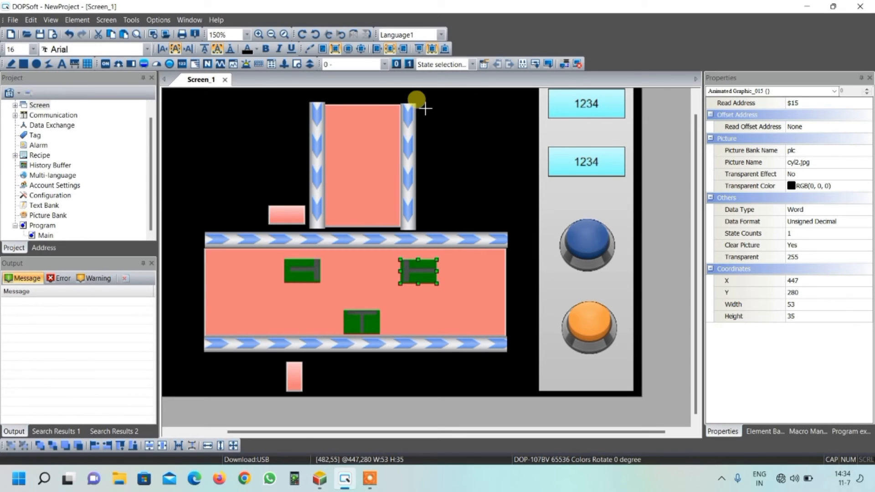
left_click_drag(424, 108, 500, 144)
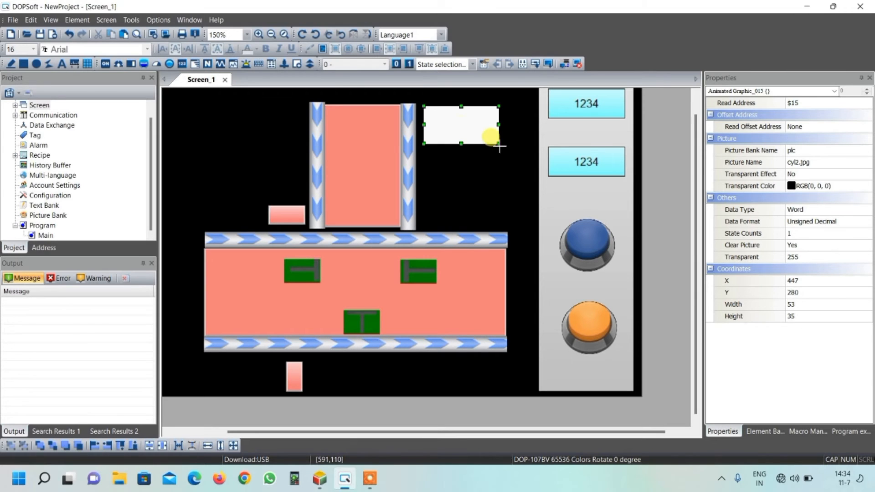
double_click(462, 124)
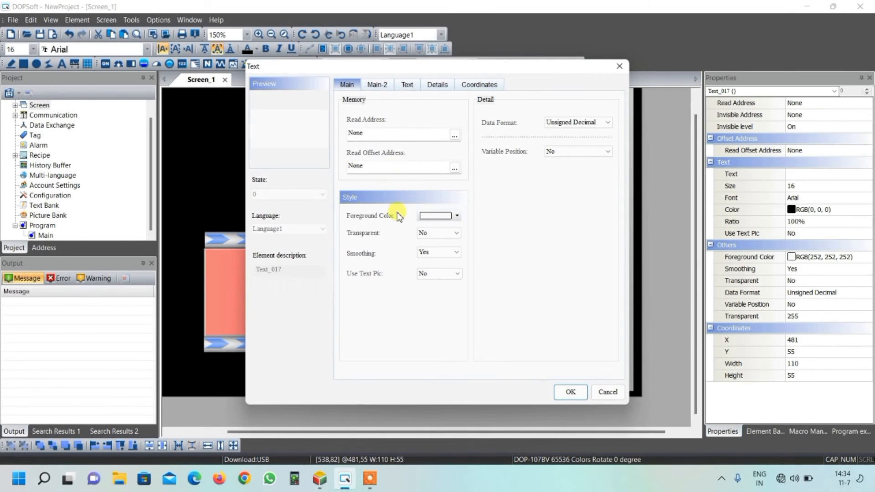
left_click(458, 219)
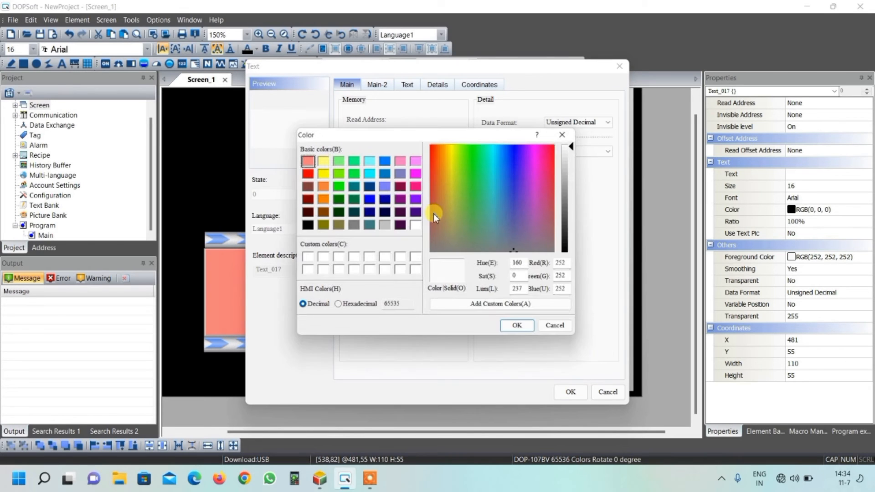
left_click(312, 227)
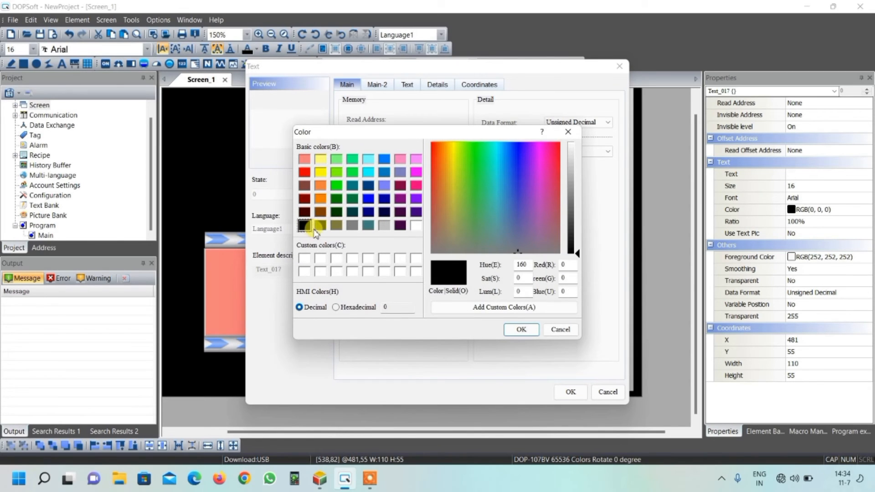
left_click(516, 331)
Step: Format the new element's text as light yellow RGB(255, 255, 128), bold, size 20, with Horiz. Centering
left_click(407, 84)
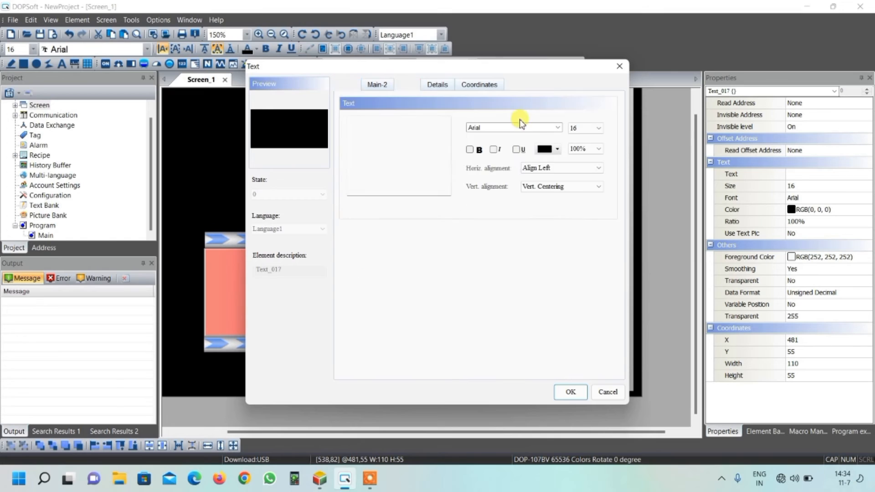
left_click(555, 149)
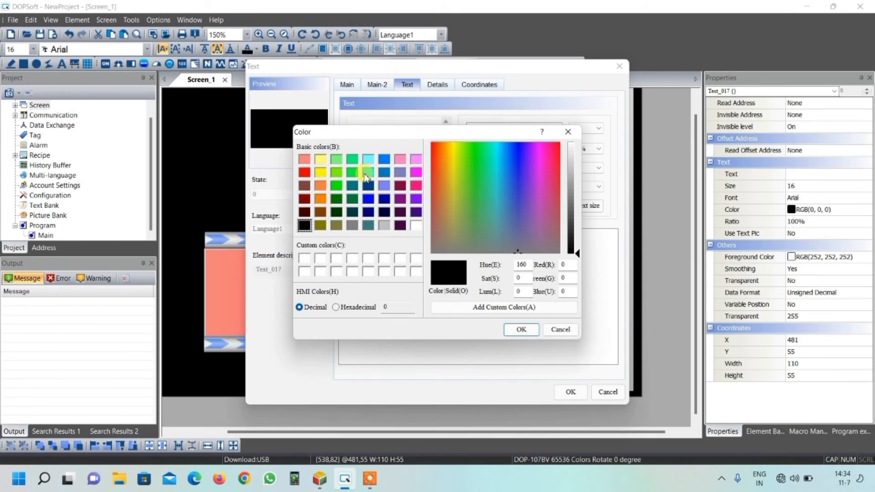
left_click(320, 160)
left_click(521, 329)
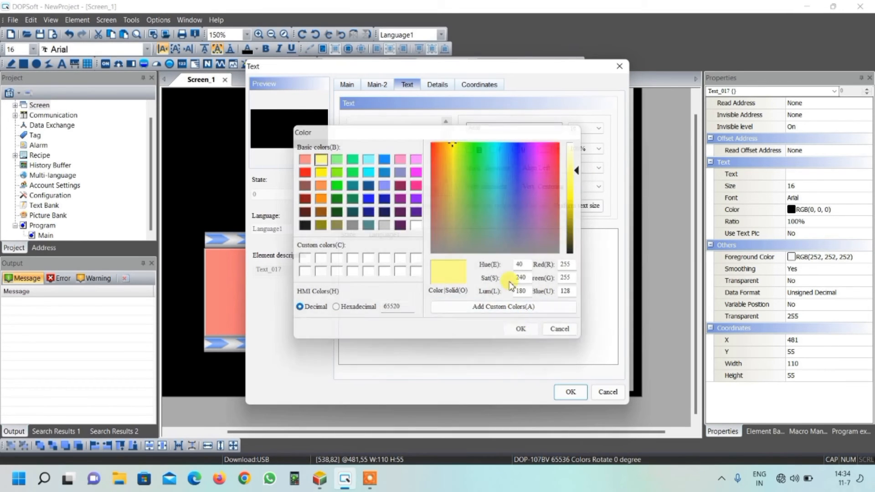
left_click(469, 151)
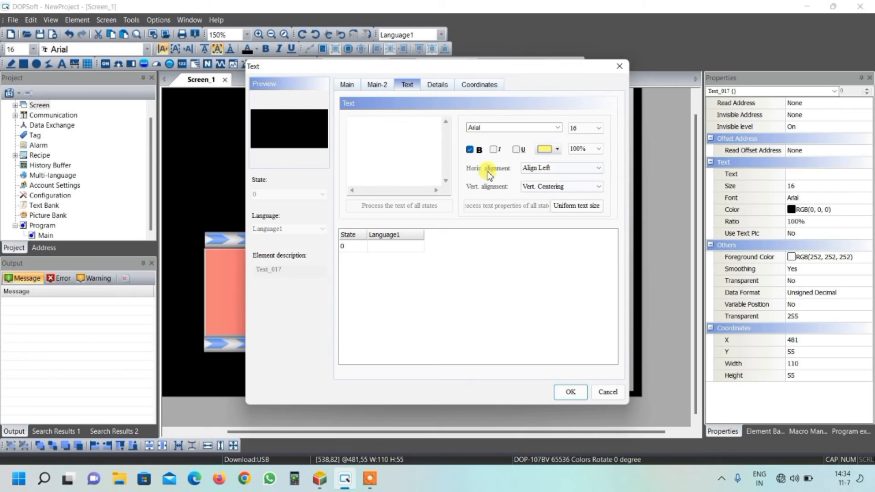
left_click(539, 169)
left_click(543, 181)
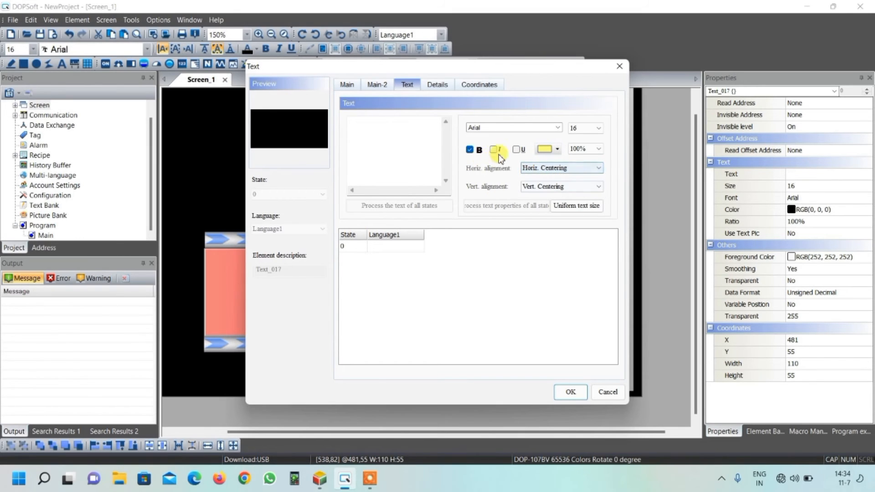
left_click(571, 131)
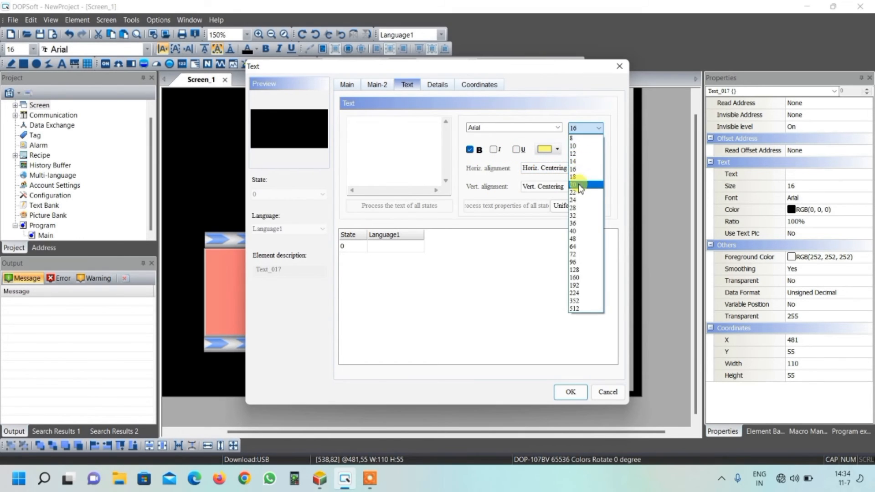
left_click(578, 182)
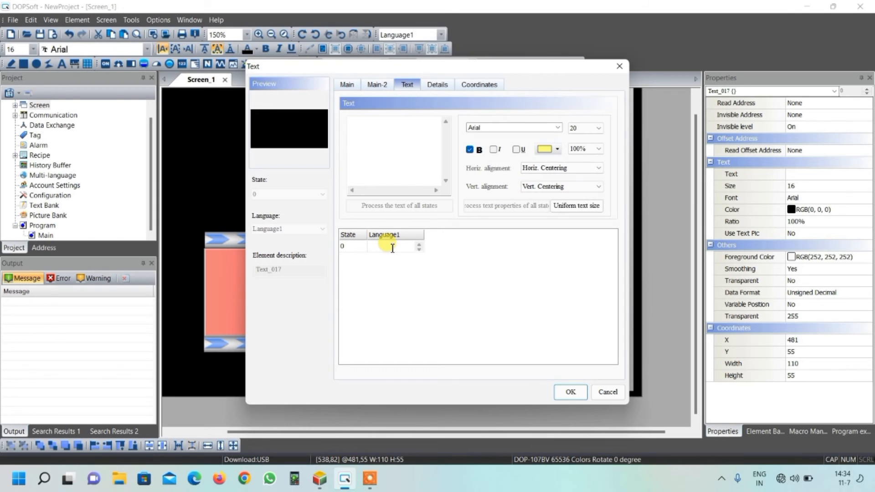
Step: Enter the two-line text SUB-CONVEYOR and Y0 for the element and apply its settings
type("SUB-CONVEYOR")
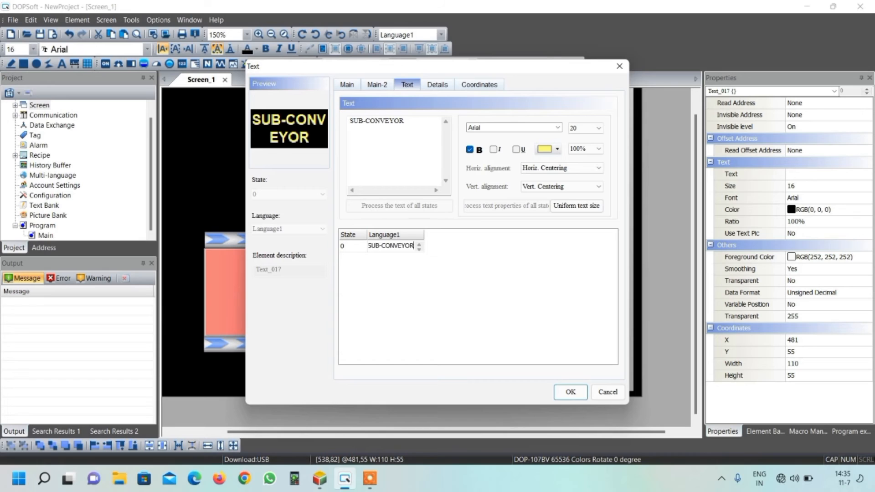
key("Return")
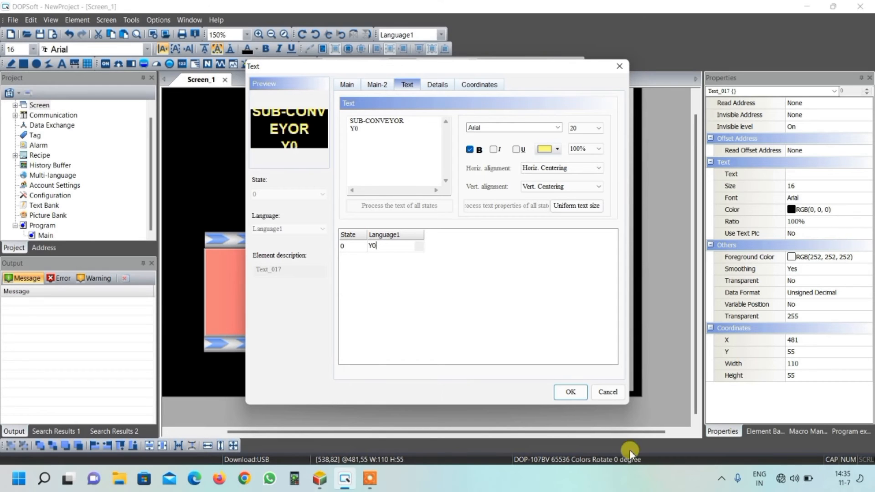
left_click(570, 392)
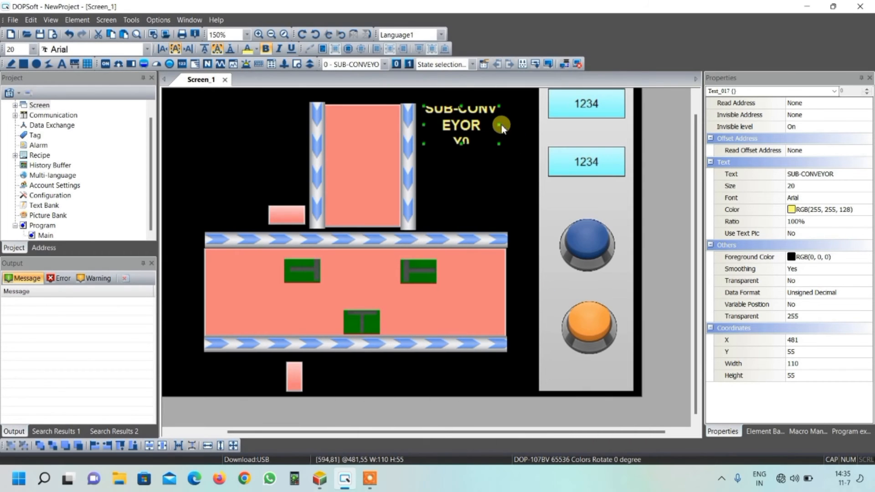
Step: Resize the SUB-CONVEYOR label to about 175 by 78 and move it to the vertical conveyor's left, about X 129, Y 43
left_click_drag(499, 125, 521, 126)
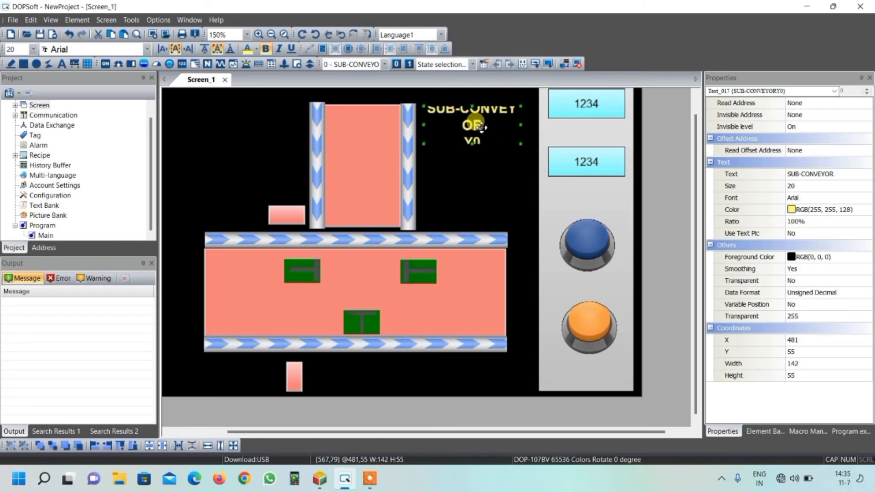
left_click_drag(473, 143, 472, 162)
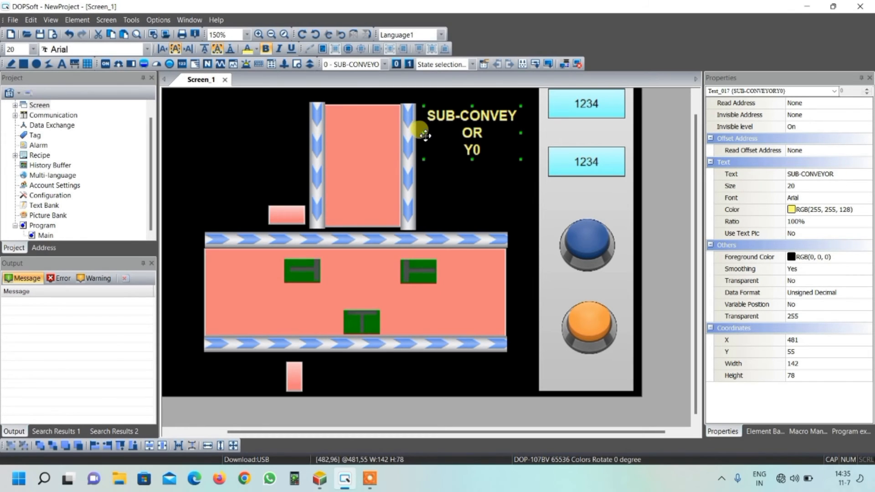
left_click_drag(449, 116, 209, 109)
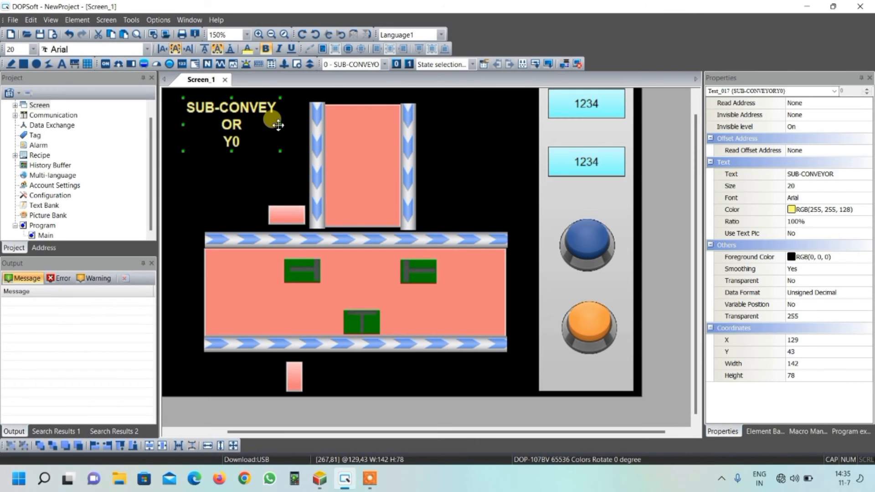
left_click_drag(277, 126, 302, 127)
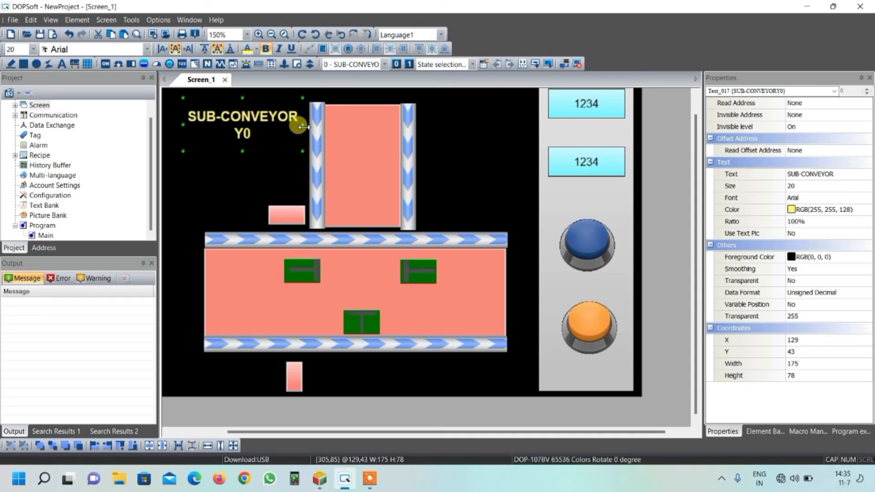
Step: Duplicate the SUB-CONVEYOR label below the horizontal conveyor at about X 431, Y 417, and reduce the copy's height to about 63
left_click(376, 171)
left_click(231, 119)
key("ctrl+c")
key("ctrl+v")
left_click_drag(237, 131, 457, 380)
left_click(391, 303)
left_click_drag(449, 342, 449, 354)
Step: Change the copied label's text to MAIN-CONVEYOR on the first line and Y1 on the second
double_click(453, 369)
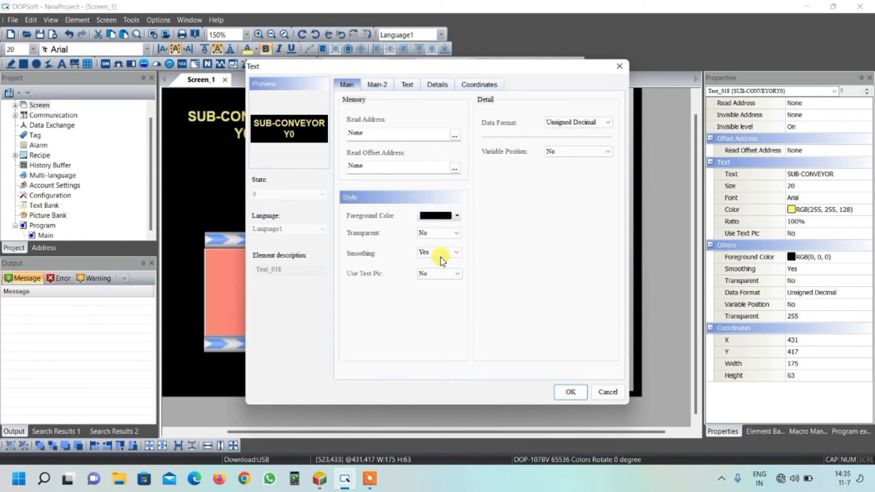
left_click(413, 87)
left_click_drag(405, 121, 339, 127)
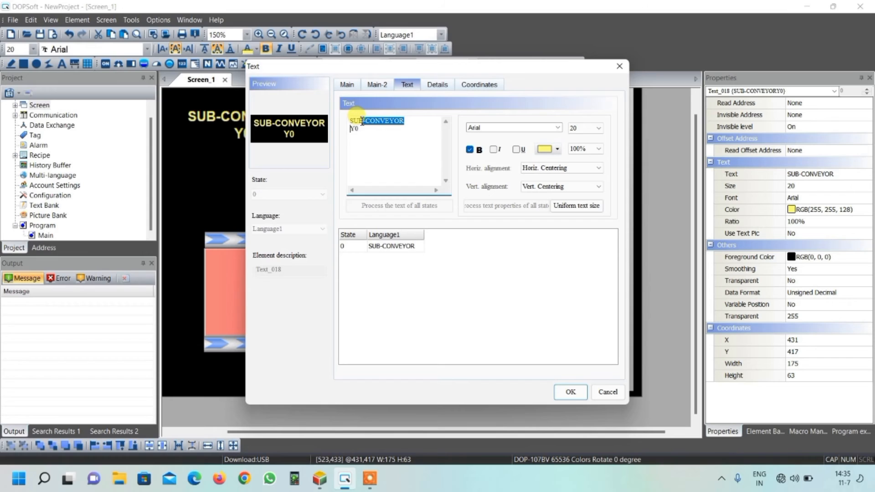
left_click_drag(363, 122, 353, 122)
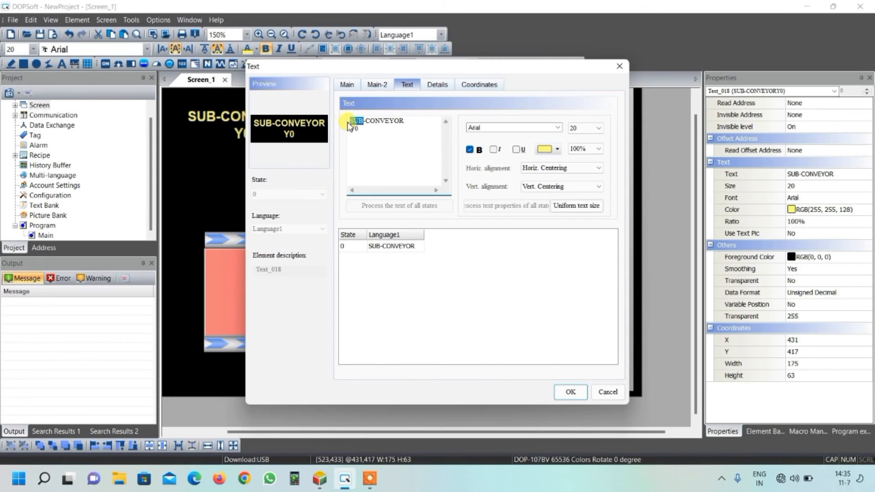
type("MAIN")
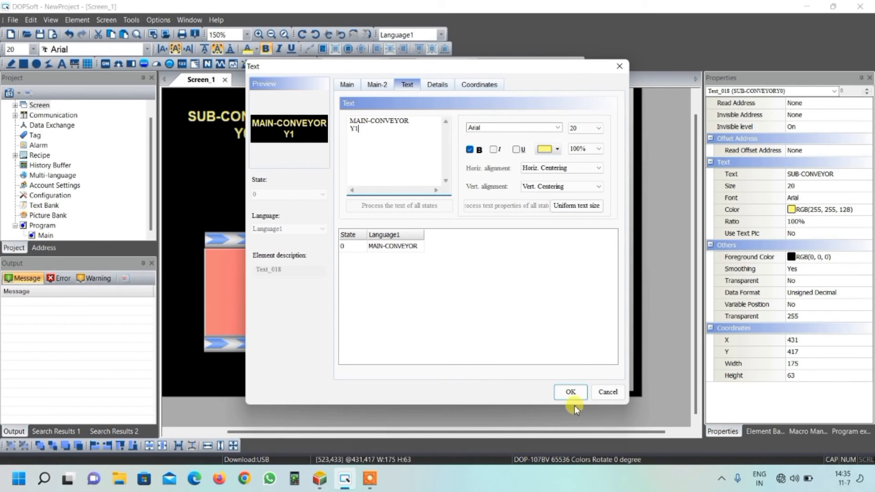
left_click(577, 394)
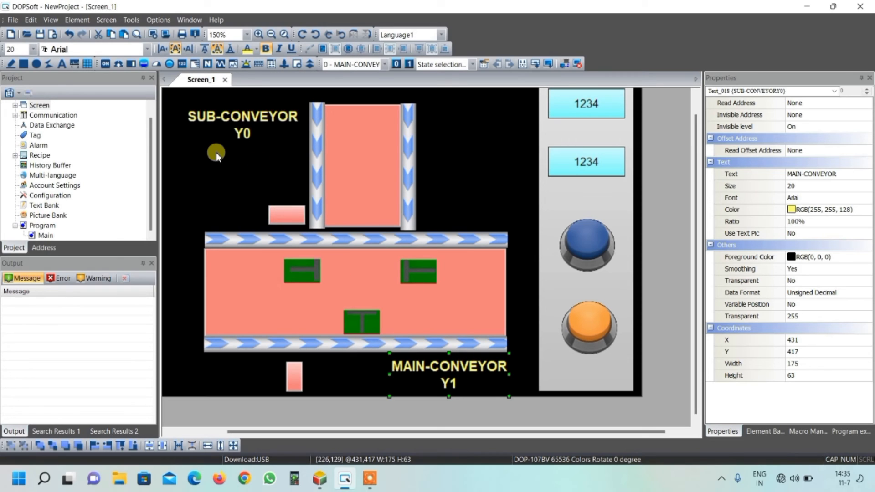
Step: Add a text element about 134 by 30 left of the small upper indicator and set its foreground color to black
left_click(61, 64)
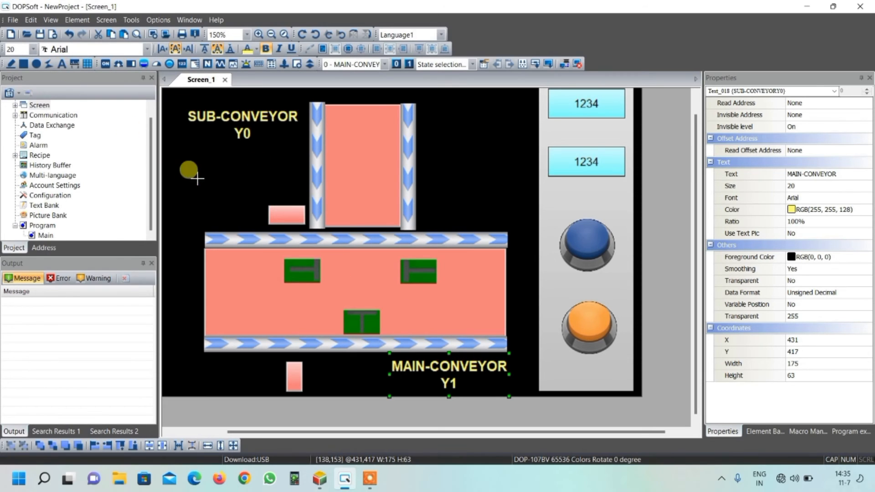
left_click_drag(238, 205, 174, 214)
double_click(219, 220)
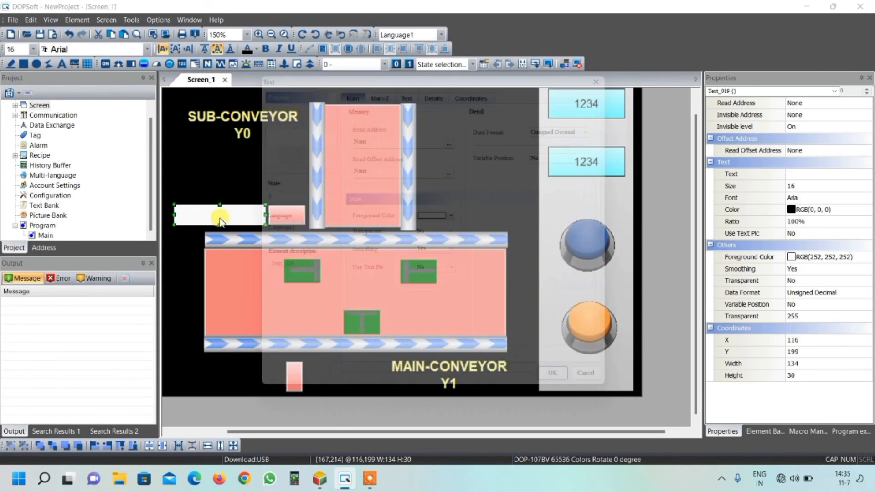
left_click(451, 216)
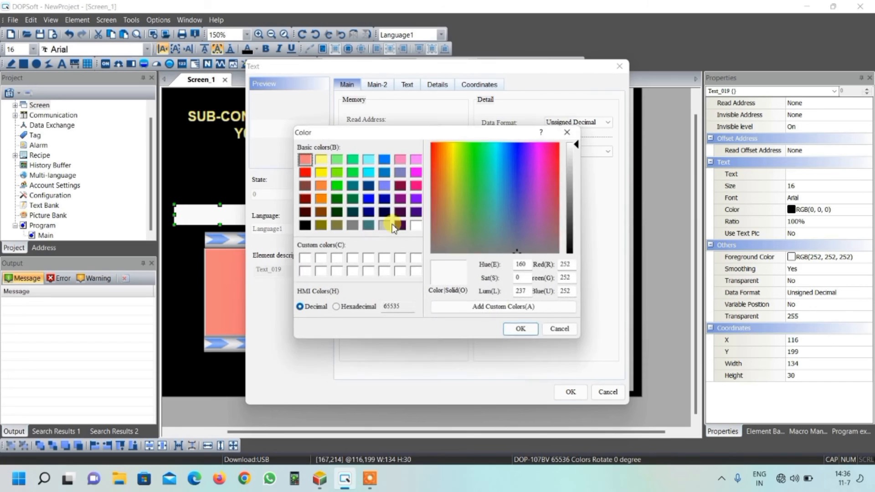
left_click(305, 225)
left_click(521, 329)
Step: Give the new text element the text SENSOR X0 in bold, size 20, with Horiz. Centering
left_click(407, 84)
left_click(469, 150)
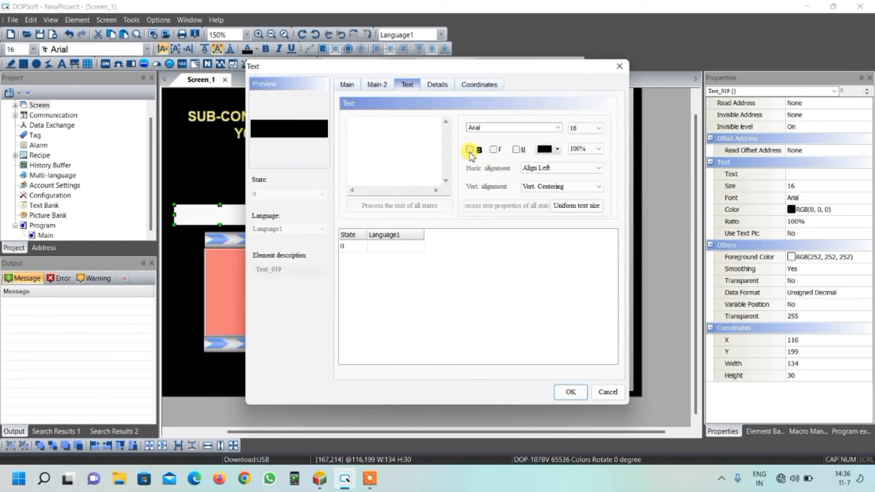
left_click(576, 128)
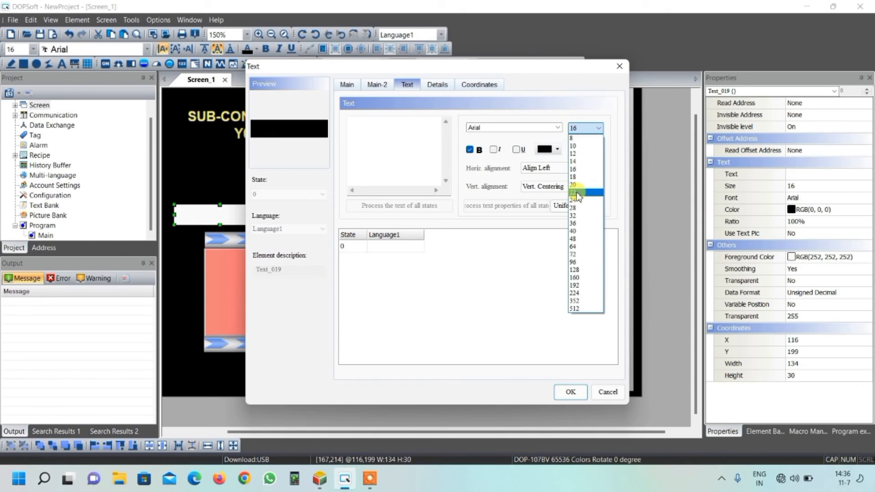
left_click(576, 184)
left_click(543, 168)
left_click(550, 185)
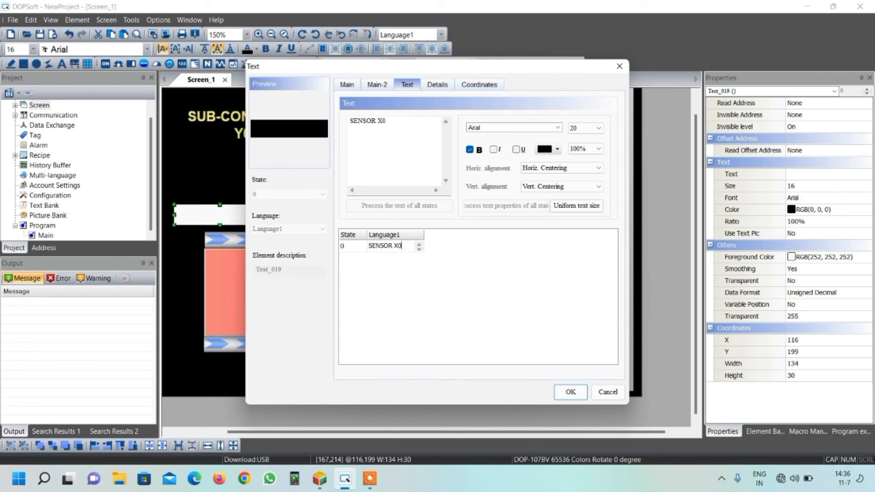
left_click(575, 392)
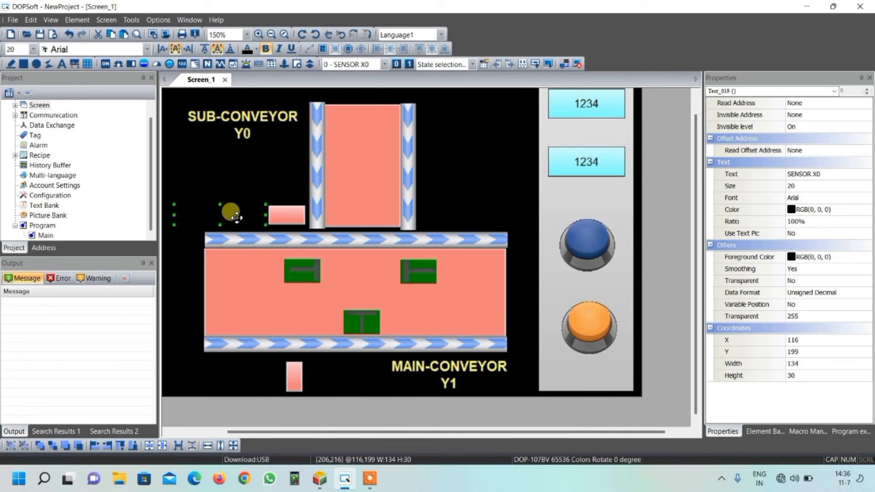
Step: Set the SENSOR X0 label's text color to light yellow RGB(255, 255, 128)
double_click(236, 217)
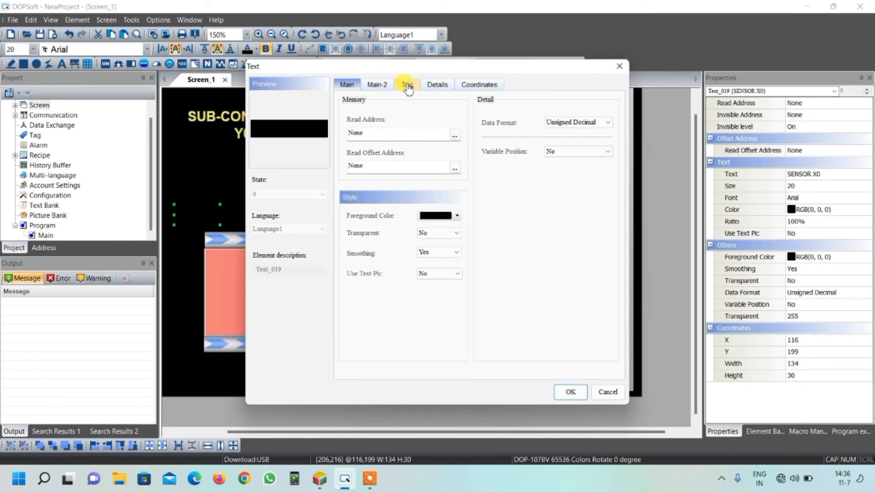
left_click(407, 84)
left_click(557, 150)
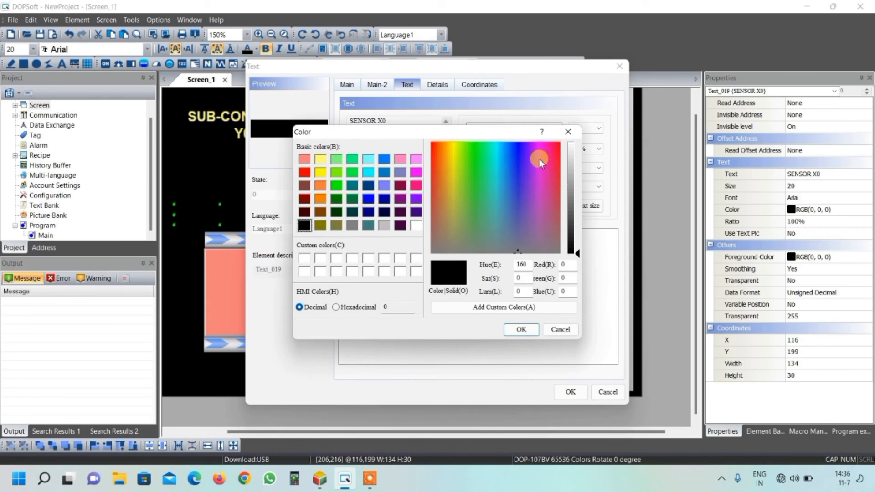
left_click(321, 159)
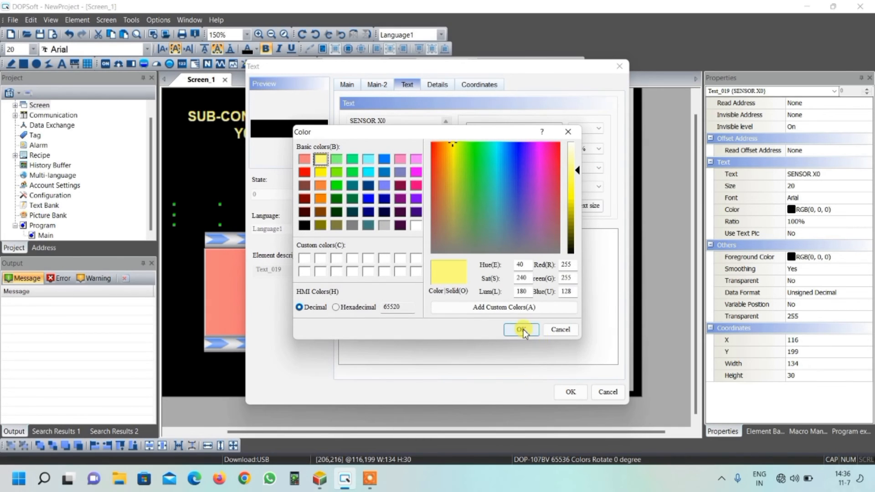
left_click(522, 329)
left_click(568, 391)
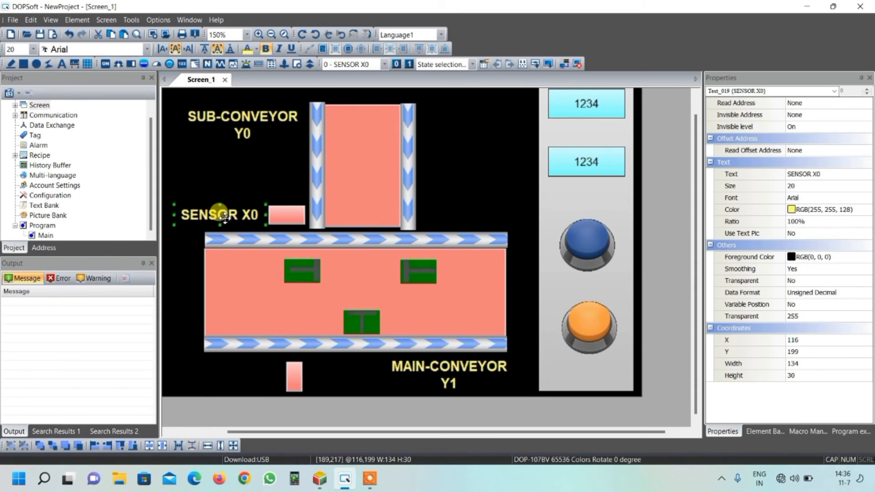
Step: Duplicate the SENSOR X0 label and place the copy left of the small indicator below the main conveyor
key("ctrl+c")
key("ctrl+v")
left_click_drag(226, 221, 238, 380)
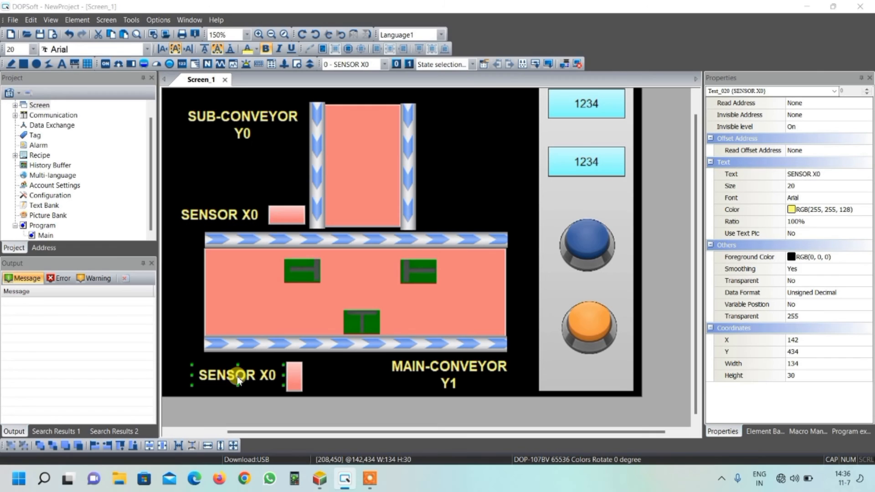
double_click(237, 379)
left_click(619, 67)
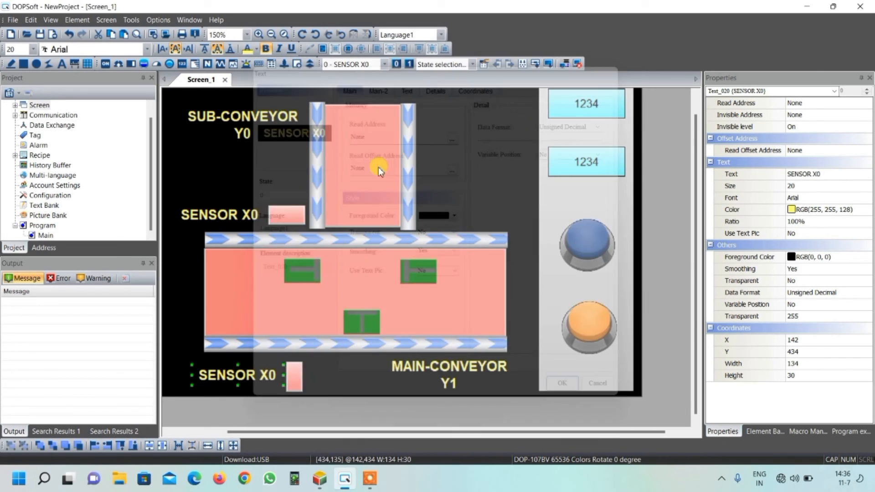
Step: Change the text of the sensor label above the main conveyor to SENSOR X2
double_click(246, 220)
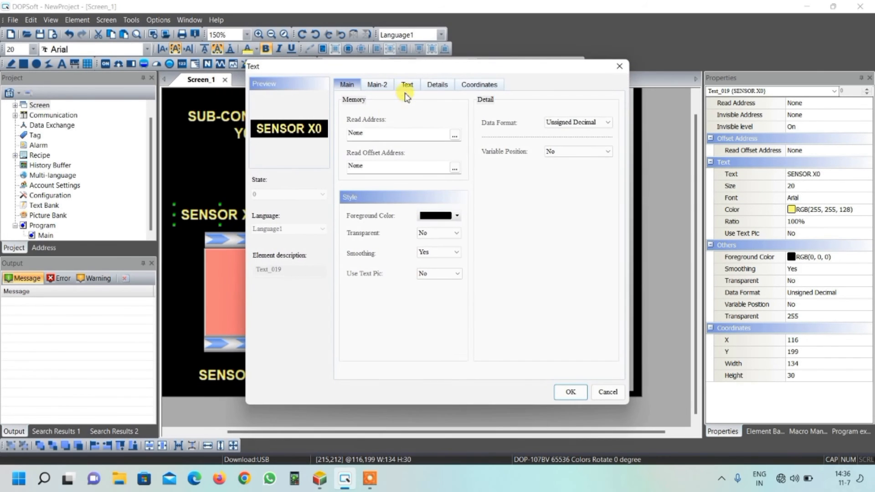
left_click(408, 87)
key("BackSpace")
type("2")
left_click(567, 392)
Step: Change the text of the sensor label below the main conveyor to SENSOR X3
double_click(251, 376)
left_click(404, 87)
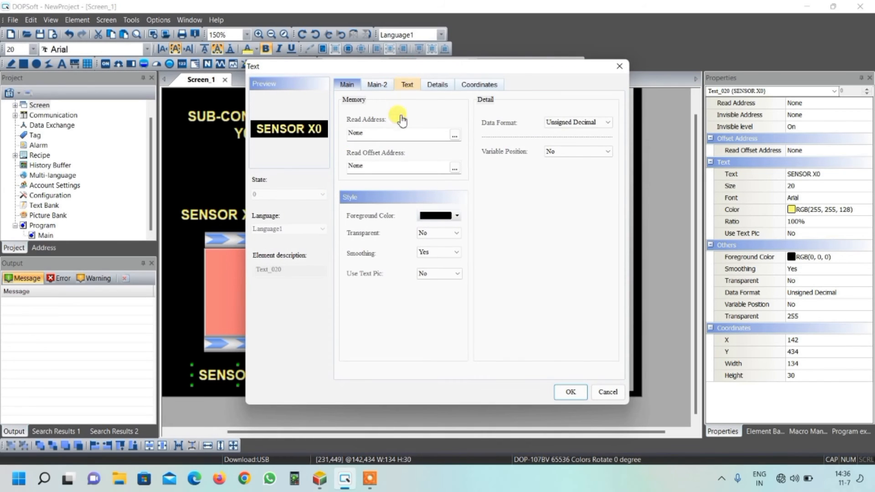
left_click(395, 121)
key("BackSpace")
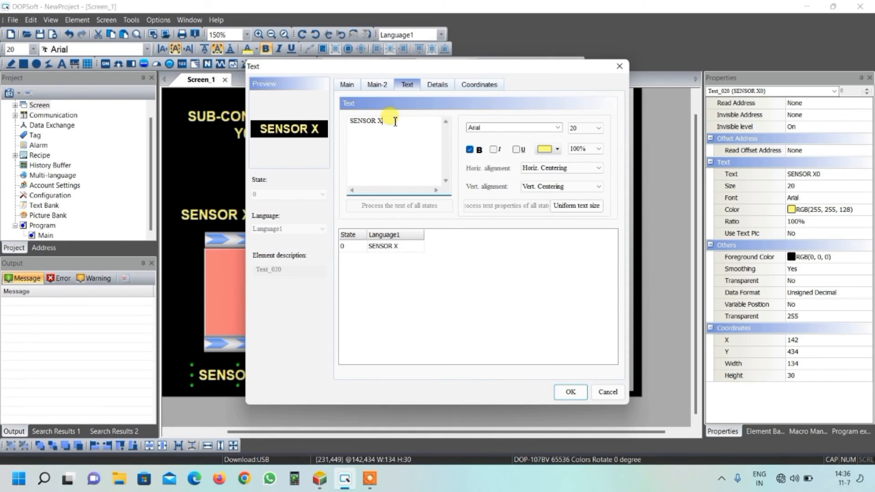
type("3")
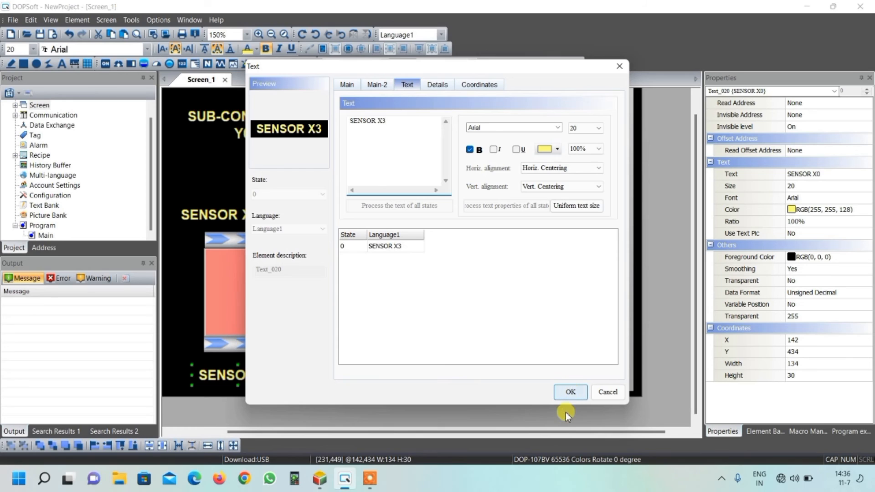
left_click(571, 393)
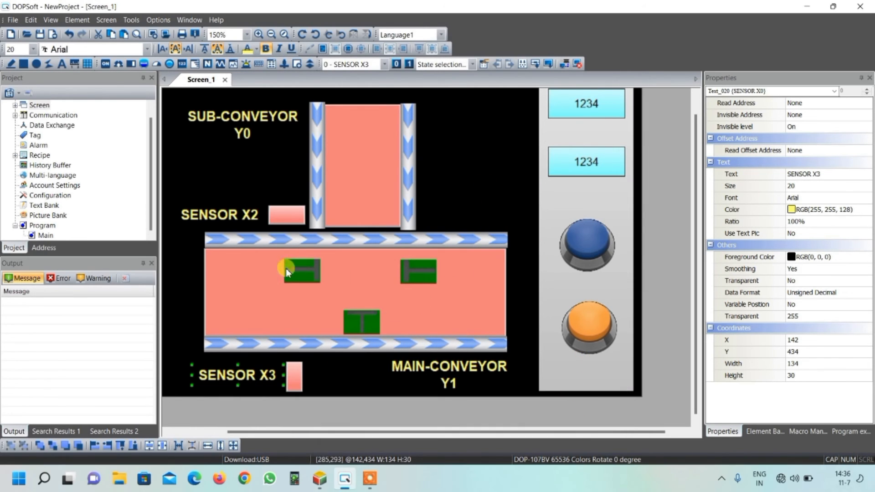
Step: Extend the main conveyor's rectangle and both of its arrow pipes to the left, to a pipe width of about 555
left_click(368, 280)
left_click_drag(412, 431, 327, 433)
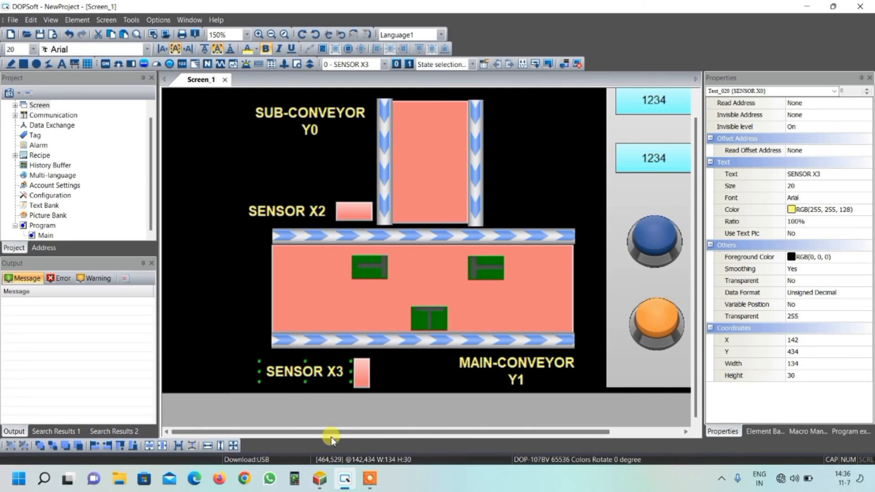
left_click_drag(268, 283, 196, 285)
left_click(273, 235)
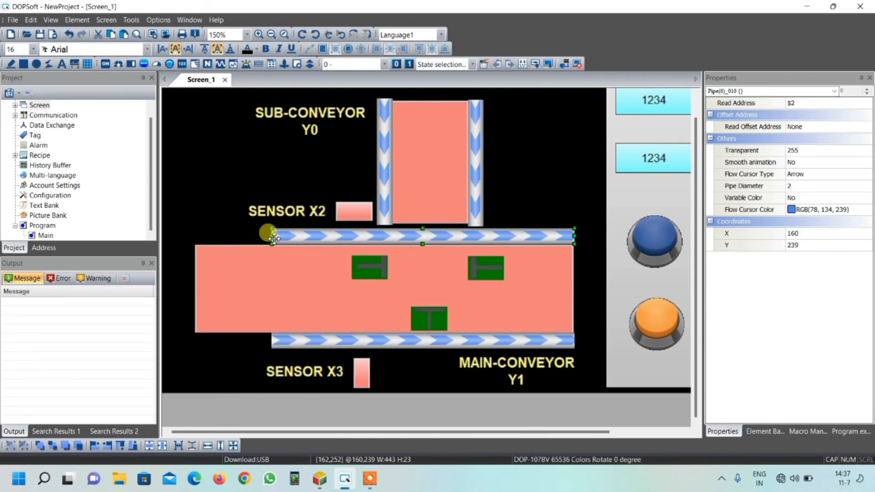
left_click_drag(259, 237, 190, 237)
left_click(273, 340)
left_click_drag(273, 340, 190, 342)
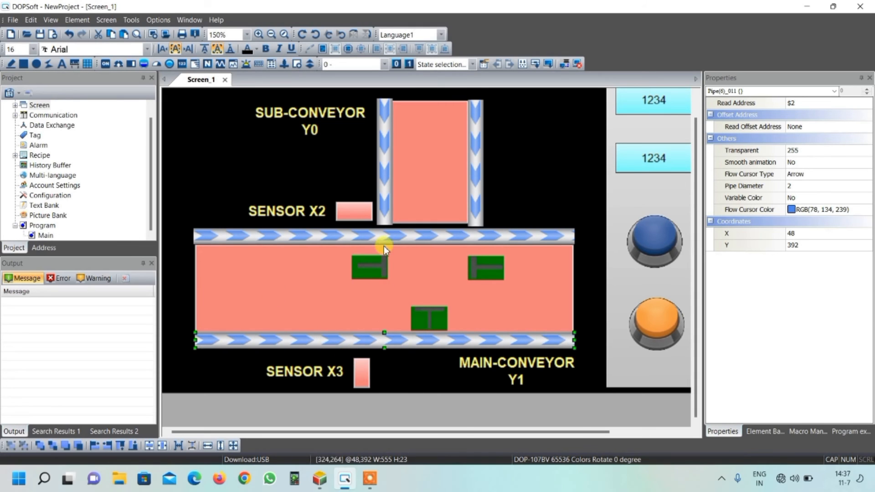
Step: Move the SENSOR X3 label and its indicator further left, and the MAIN-CONVEYOR label to the right of the sub-conveyor
left_click(359, 374)
left_click_drag(319, 371, 252, 372)
left_click_drag(361, 372, 294, 370)
left_click_drag(504, 365, 543, 190)
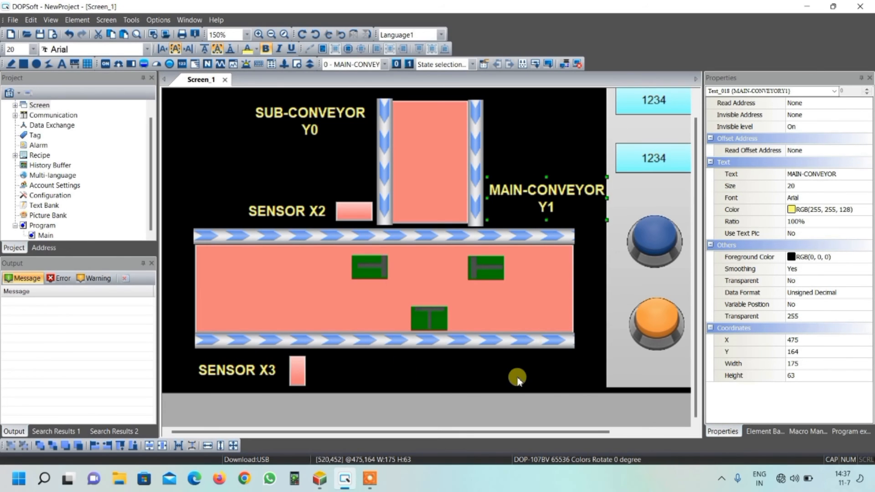
left_click(532, 340)
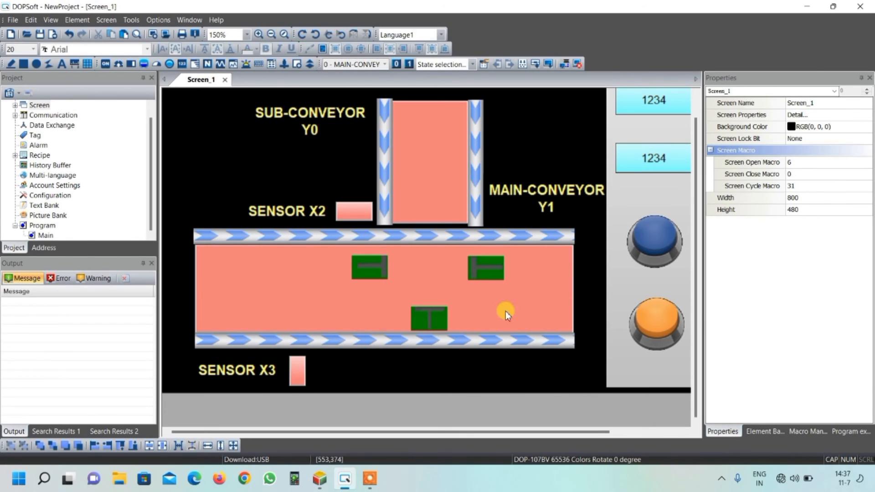
Step: Duplicate the MAIN-CONVEYOR label, place the copy below the main conveyor and widen it to about 380 by 63
left_click(506, 190)
key("ctrl+c")
key("ctrl+v")
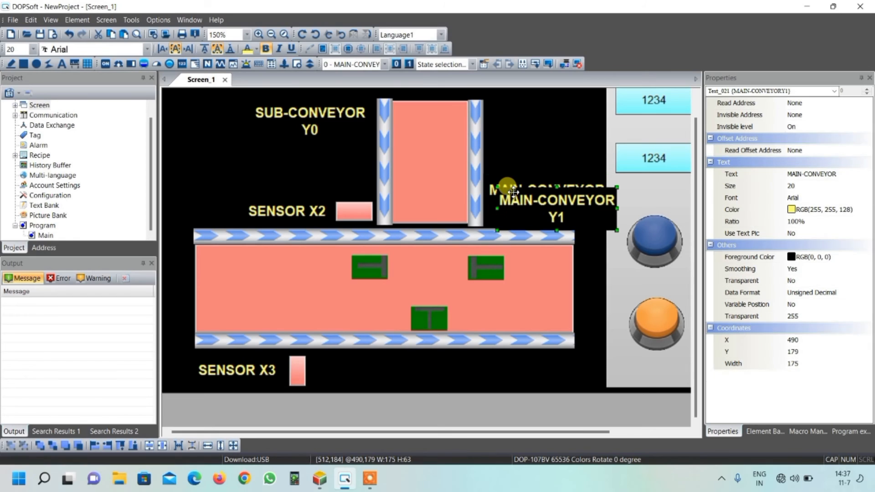
left_click_drag(515, 207, 385, 372)
left_click_drag(488, 372, 574, 372)
left_click_drag(368, 371, 315, 371)
Step: Change the widened copy's text to PACKING MACHINE on the first line and OUTPUT Y2 & Y3 on the second
double_click(417, 363)
left_click(409, 85)
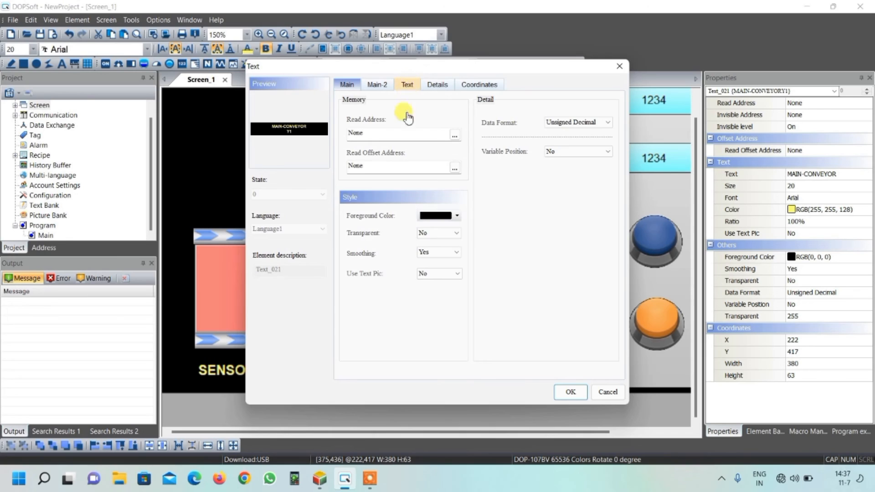
left_click_drag(383, 129, 349, 120)
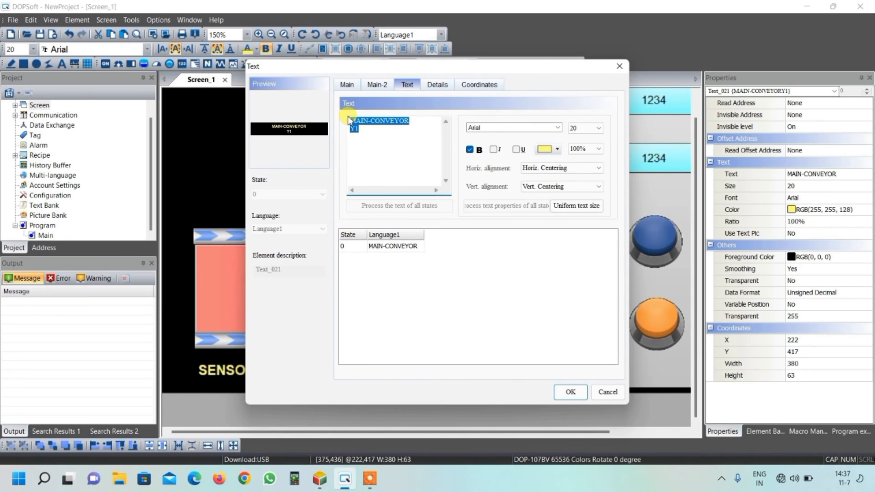
type("PACKI")
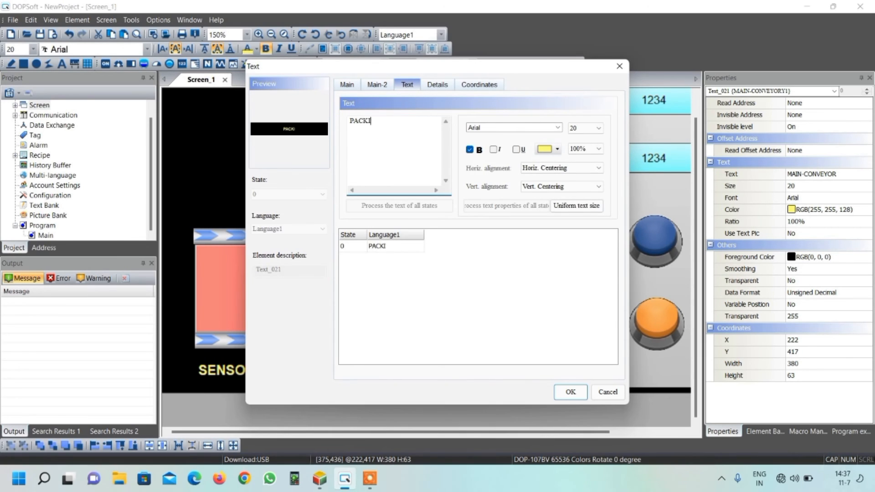
type("NG MACHINE")
key("Return")
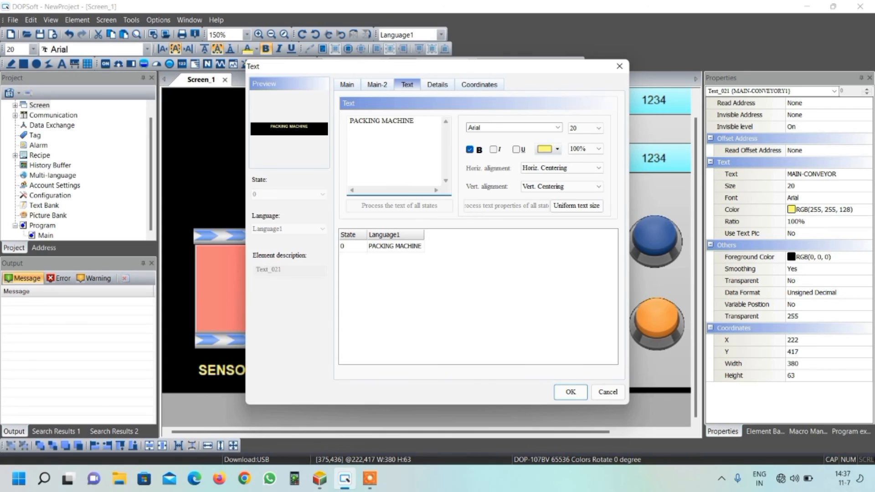
type("OUTPUT Y2 &")
left_click(568, 393)
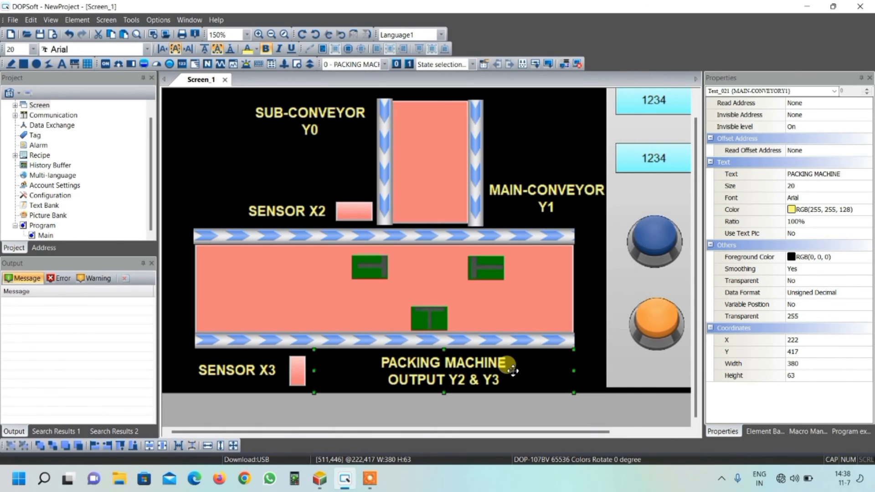
Step: Duplicate the SENSOR X2 label and fit the copy left of the upper-left cylinder at about 42 by 30
left_click(285, 207)
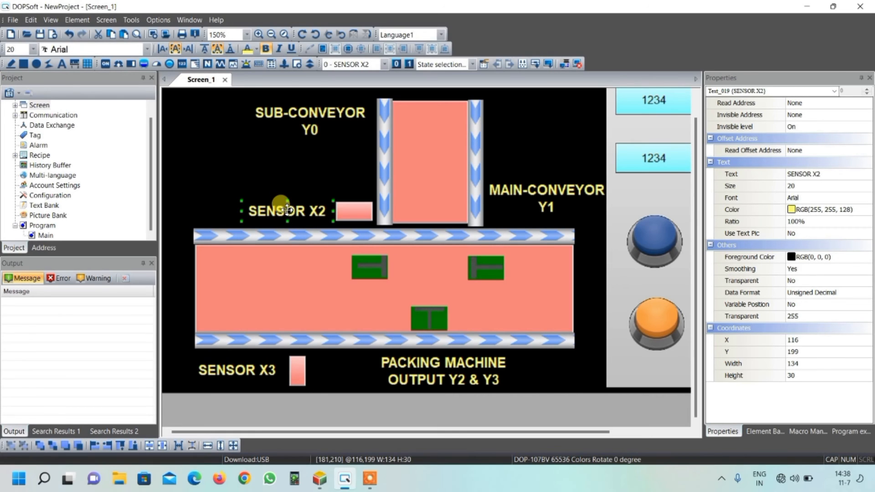
key("ctrl+c")
key("ctrl+v")
left_click_drag(291, 222, 315, 274)
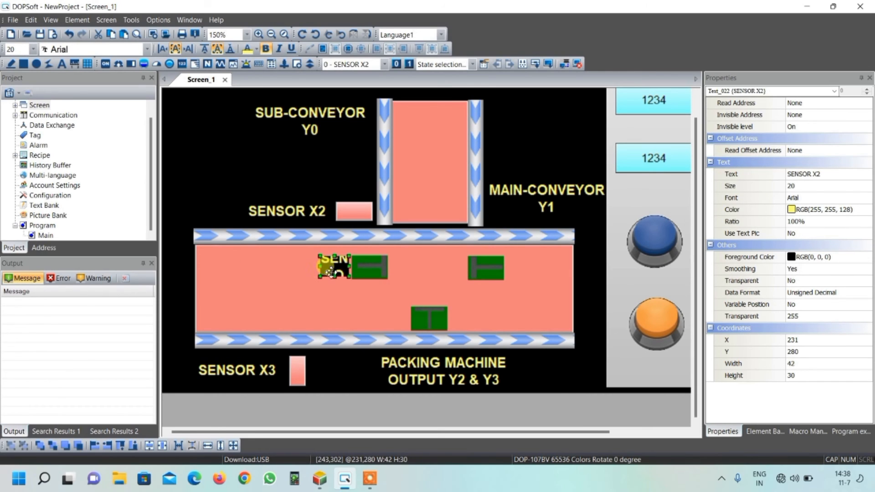
Step: Change the small label's text to Y2 and its foreground color to salmon RGB(255, 128, 128)
double_click(335, 266)
left_click(407, 84)
left_click_drag(400, 114, 346, 131)
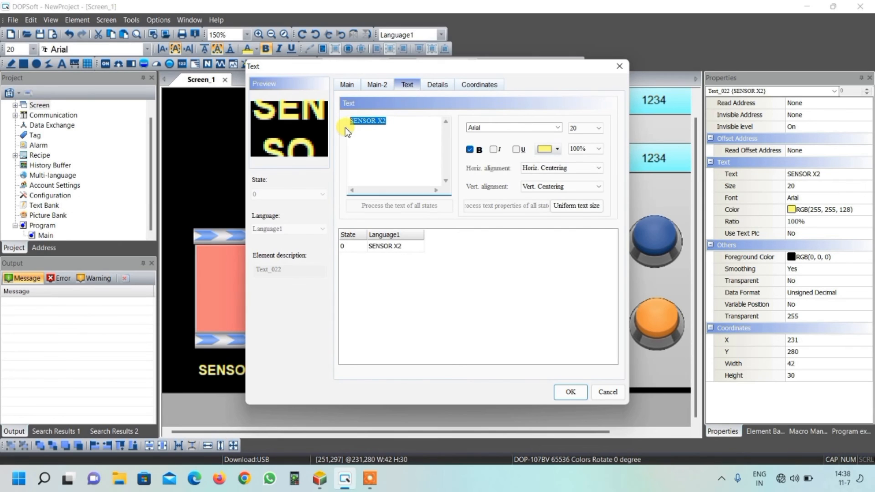
type("Y2")
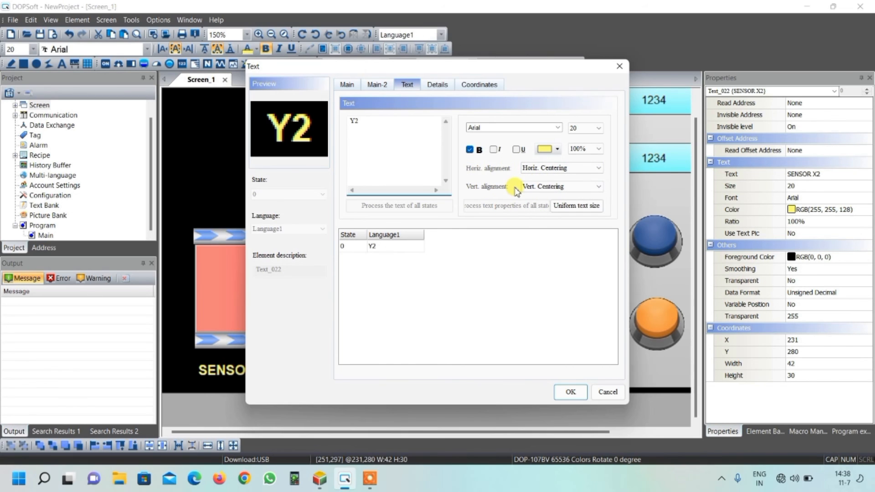
left_click(348, 85)
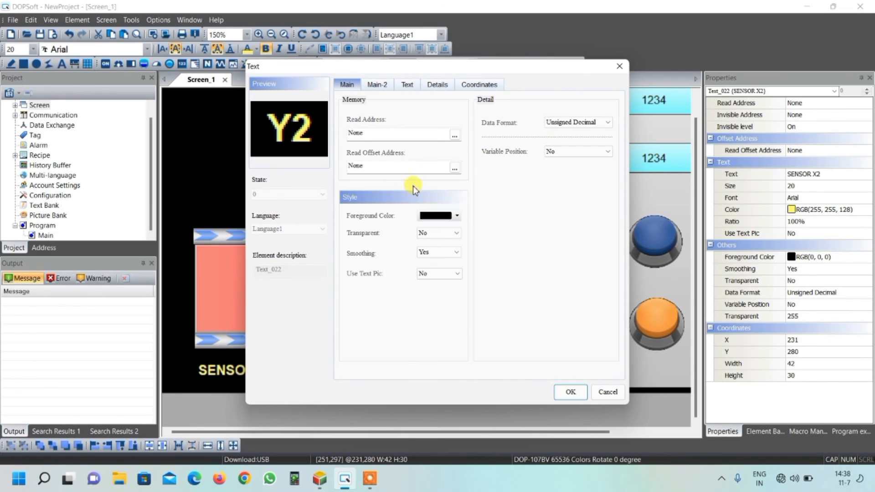
left_click(457, 217)
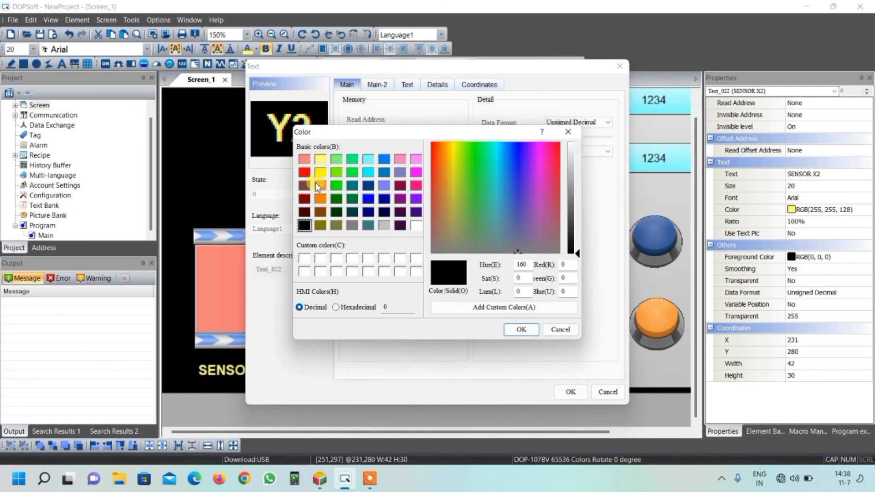
left_click(319, 187)
left_click(307, 158)
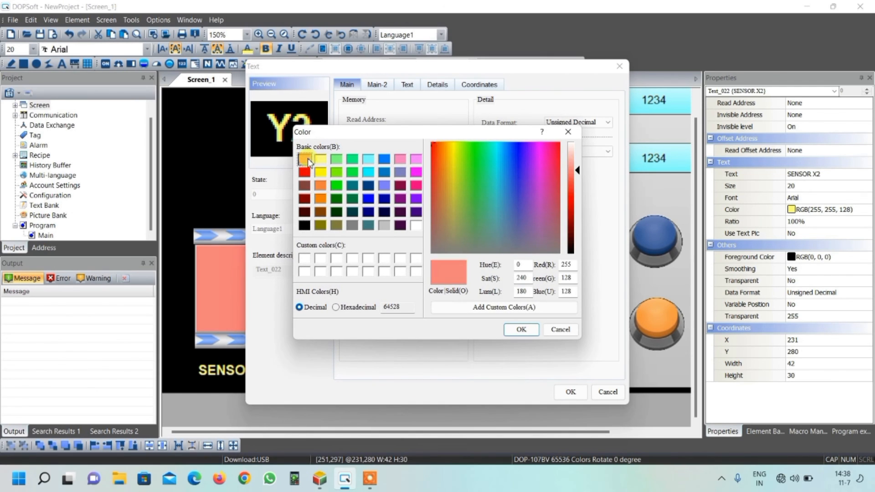
left_click(521, 329)
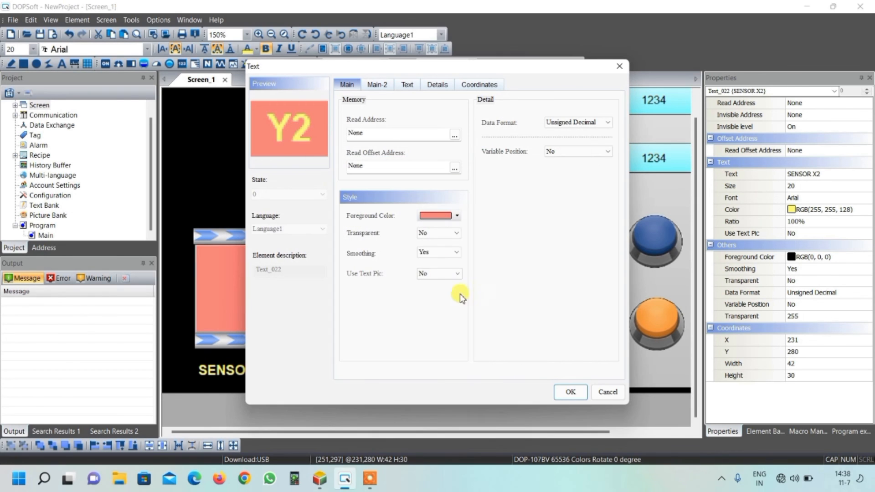
Step: Set the Y2 label's text color to black RGB(0, 0, 0) and apply the settings
left_click(407, 85)
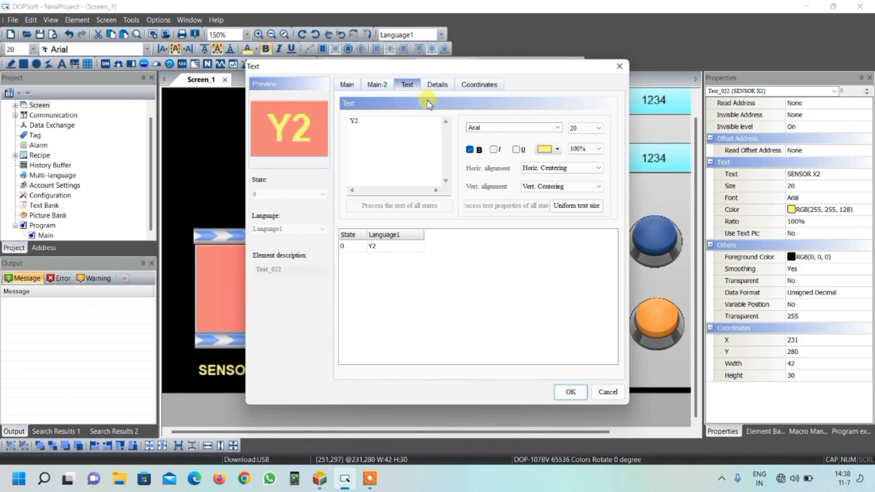
left_click(557, 150)
left_click(305, 225)
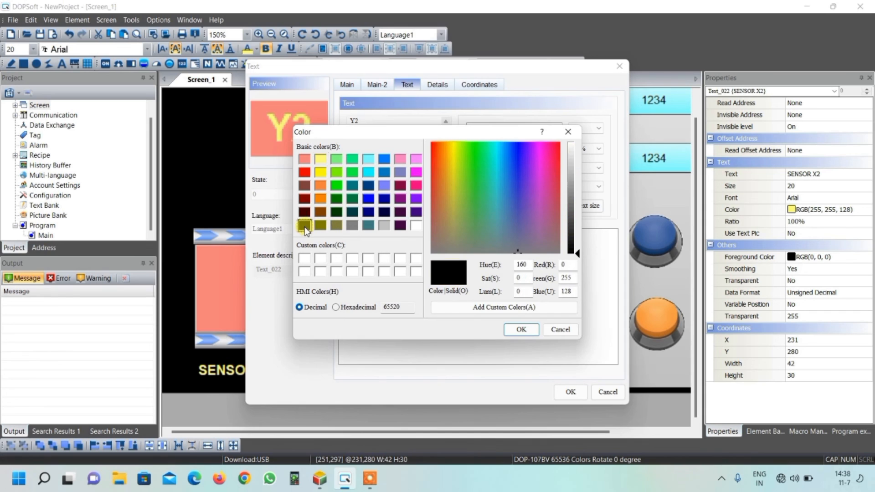
left_click(519, 329)
left_click(574, 391)
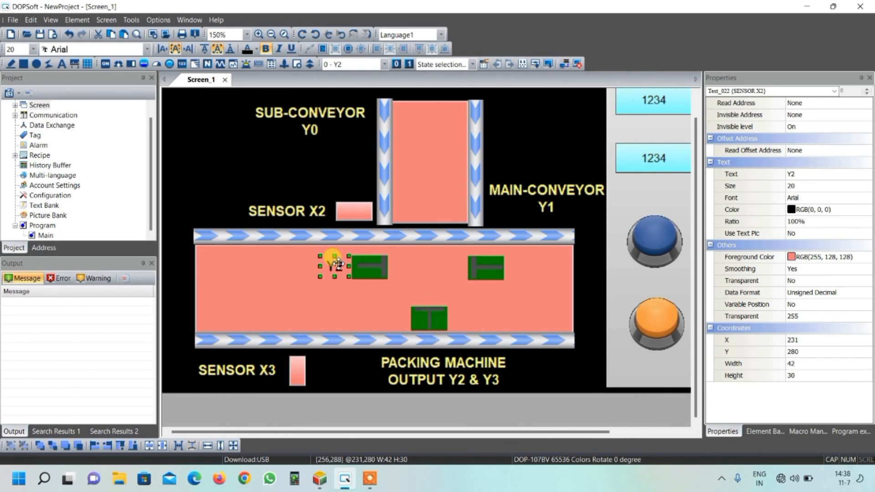
Step: Duplicate the Y2 label twice, placing one copy right of the upper-right cylinder and one right of the lower cylinder
key("ctrl+c")
key("ctrl+v")
left_click_drag(346, 273, 522, 270)
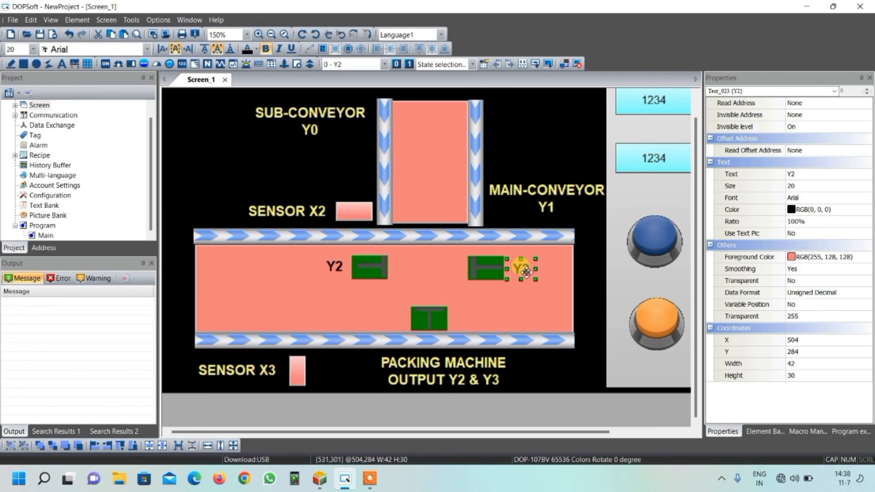
key("ctrl+c")
key("ctrl+v")
left_click_drag(527, 274, 463, 317)
Step: Change the text of the label beside the lower cylinder to Y3
double_click(462, 317)
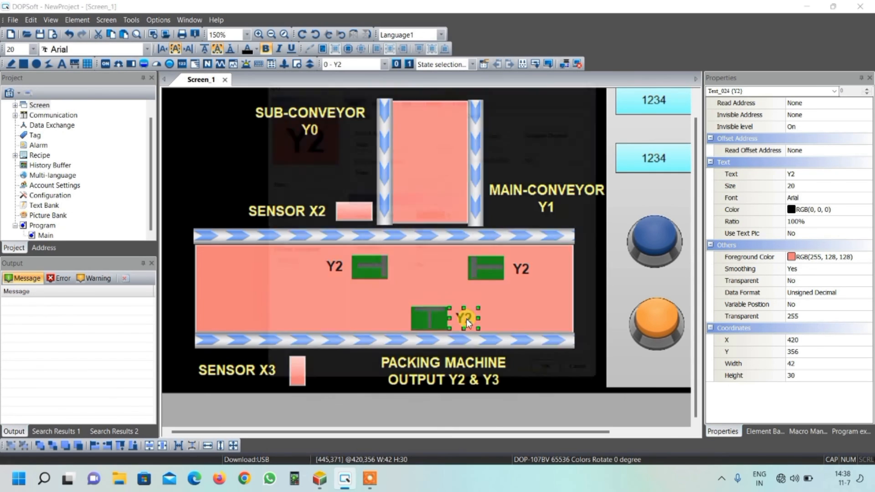
left_click(407, 87)
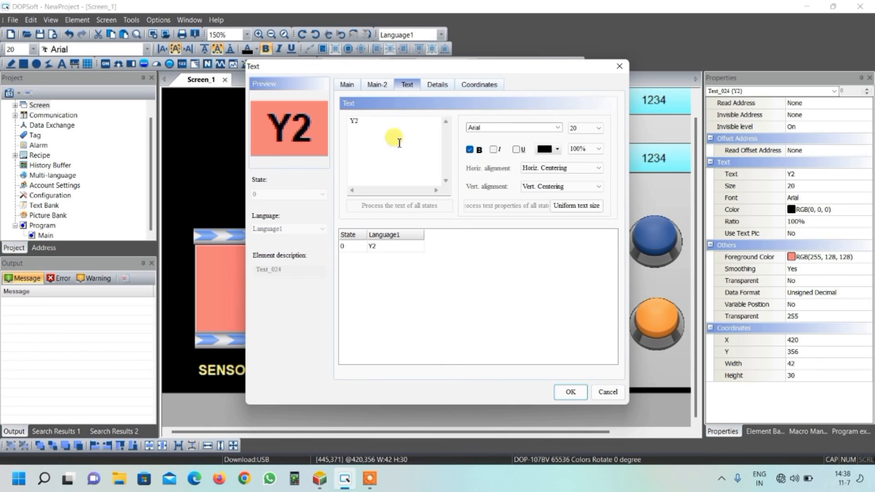
key("BackSpace")
type("3")
left_click(576, 393)
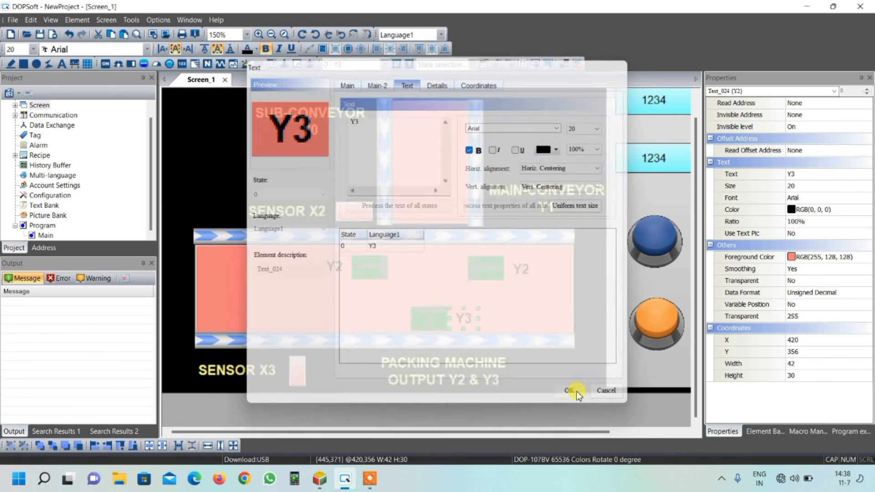
Step: Duplicate the SENSOR X2 label, place the copy between the two numeric displays, and narrow it to a width of 121
left_click(555, 369)
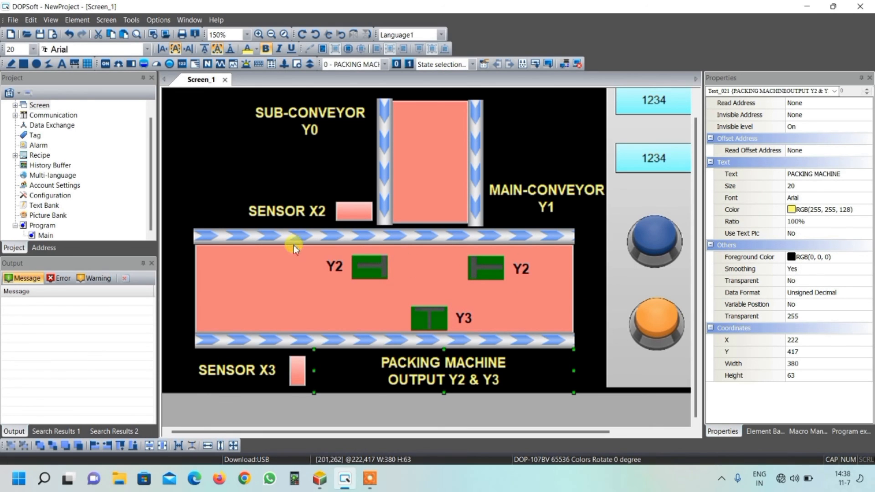
left_click(297, 211)
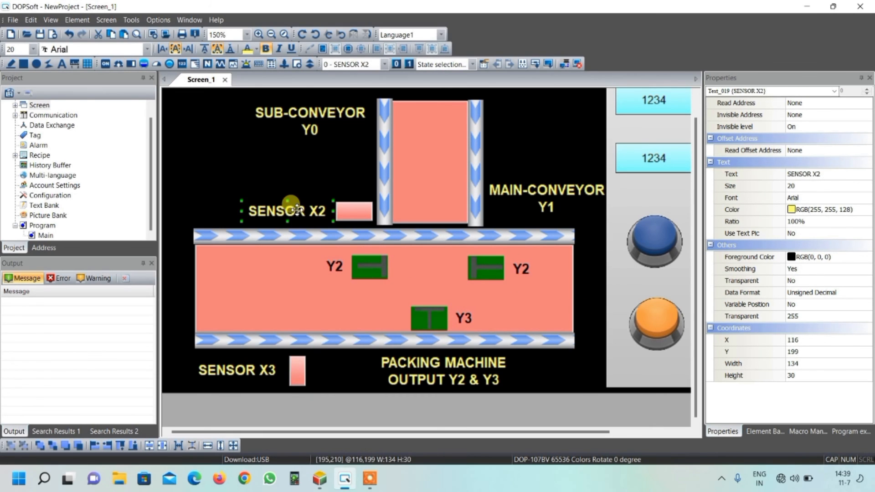
key("ctrl+c")
key("ctrl+v")
left_click_drag(296, 218, 664, 120)
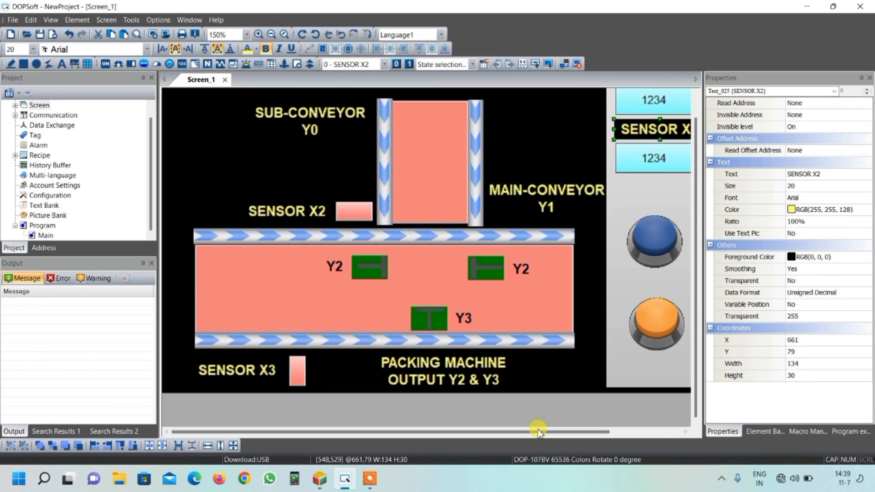
left_click_drag(539, 430, 639, 414)
left_click_drag(620, 131, 610, 131)
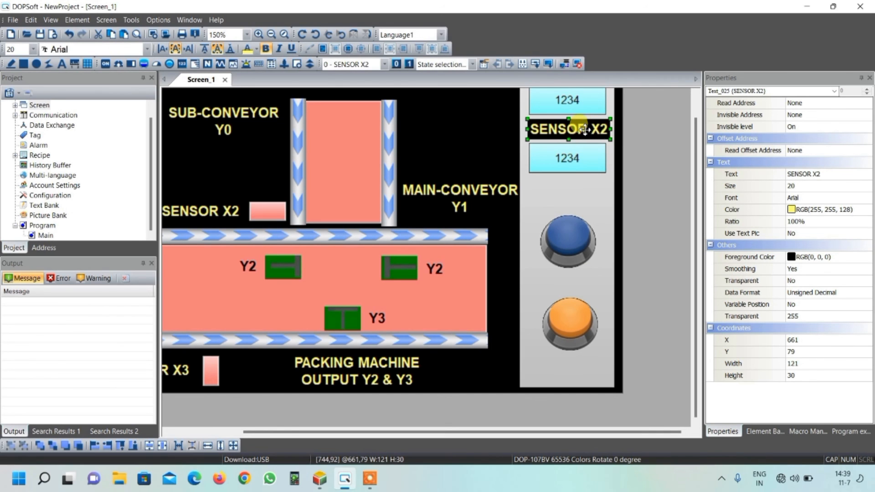
Step: Set the copied label's foreground color to gray RGB(192, 192, 192) and its text color to black RGB(0, 0, 0)
double_click(583, 130)
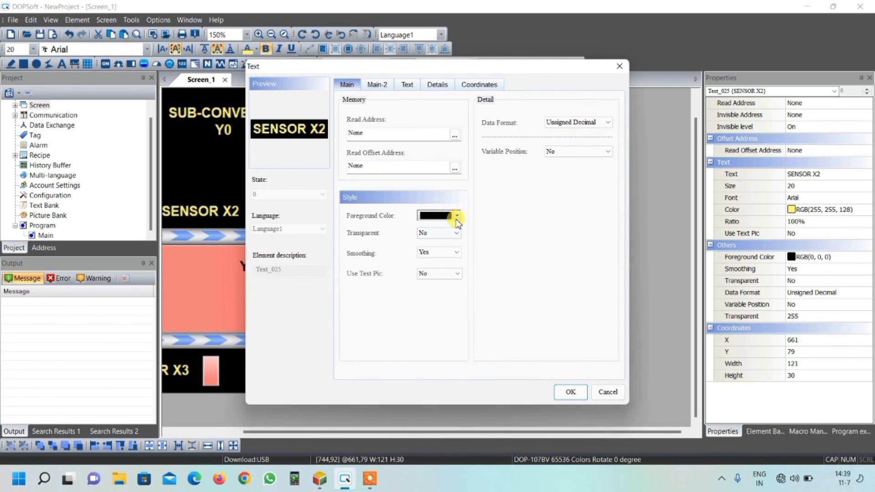
left_click(457, 217)
left_click(384, 225)
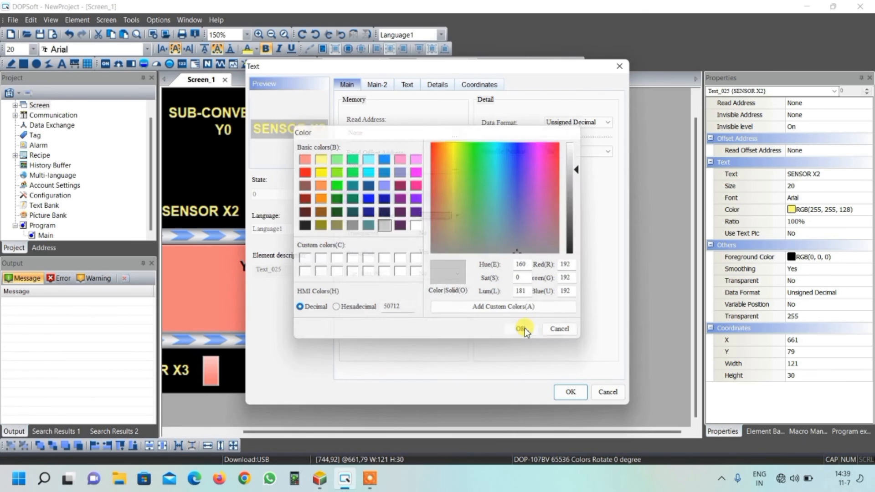
left_click(521, 330)
left_click(415, 93)
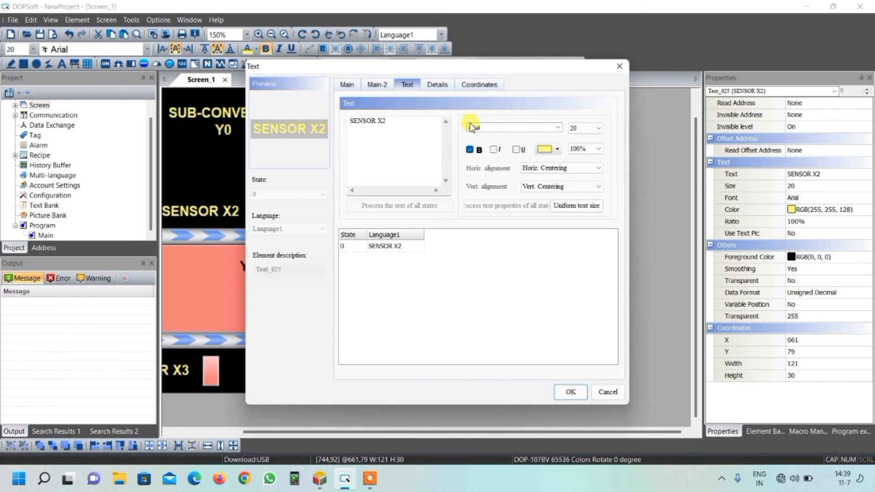
left_click(551, 149)
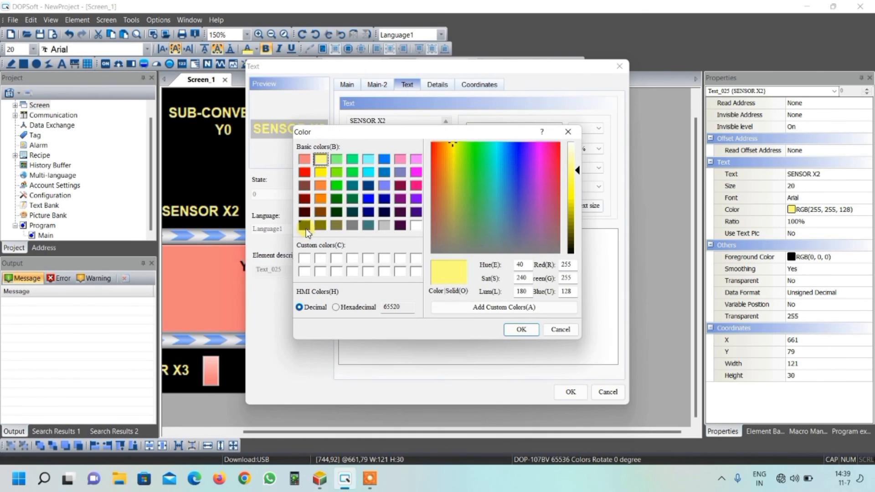
left_click(306, 228)
left_click(521, 330)
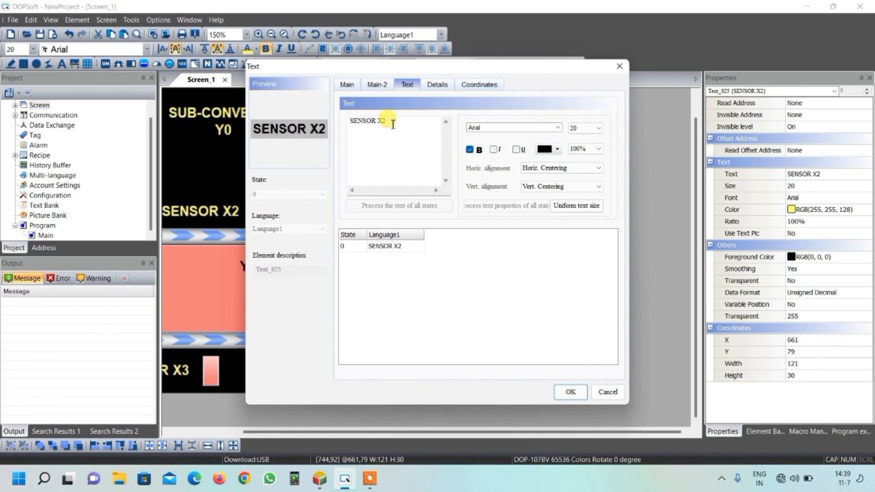
Step: Change the copied label's text to SET COUNT and apply the settings
left_click_drag(393, 124, 337, 132)
type("SET COUNT")
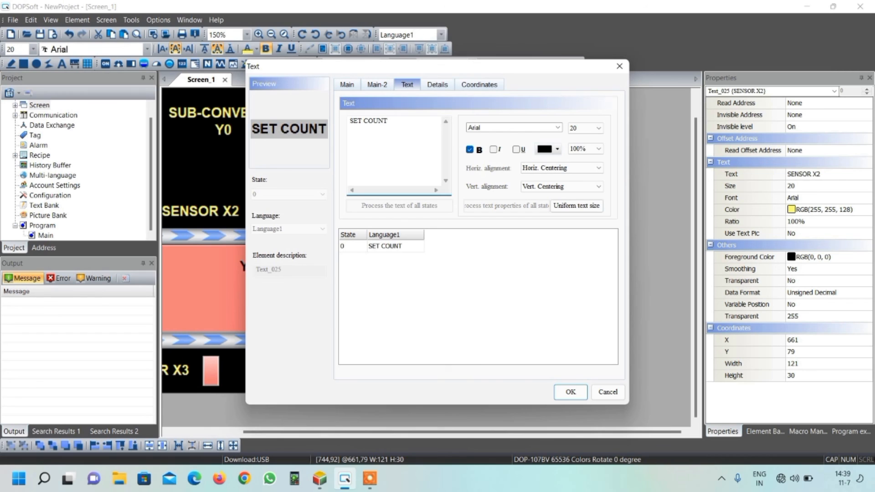
left_click(570, 392)
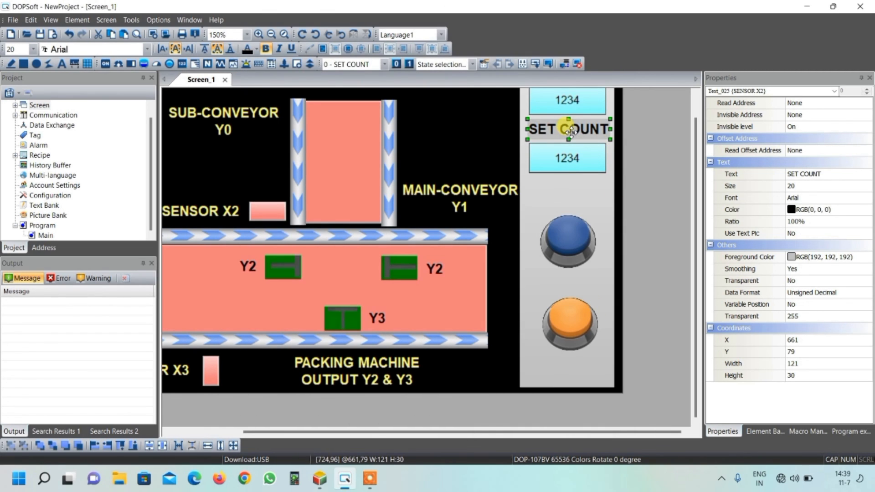
Step: Duplicate the SET COUNT label three times, placing the copies below the lower numeric display, the blue button and the orange button
key("ctrl+c")
key("ctrl+v")
left_click_drag(570, 133, 561, 189)
key("ctrl+v")
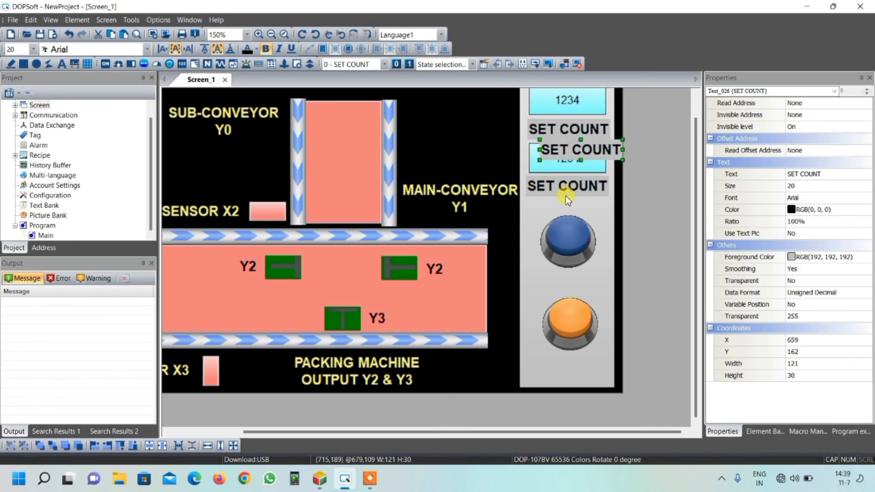
left_click_drag(569, 152, 565, 283)
key("ctrl+v")
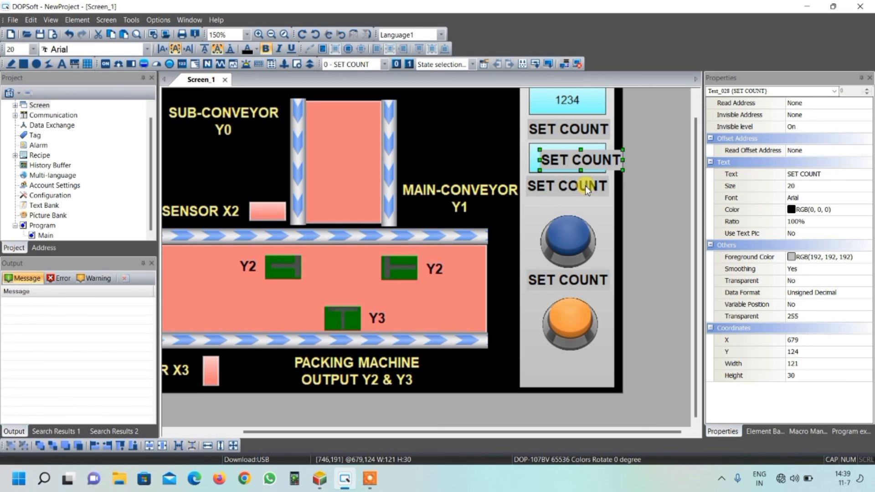
left_click_drag(574, 163, 563, 368)
Step: Change the label below the lower numeric display to PRESENT COUNT on two lines and enlarge its height to 51
double_click(564, 186)
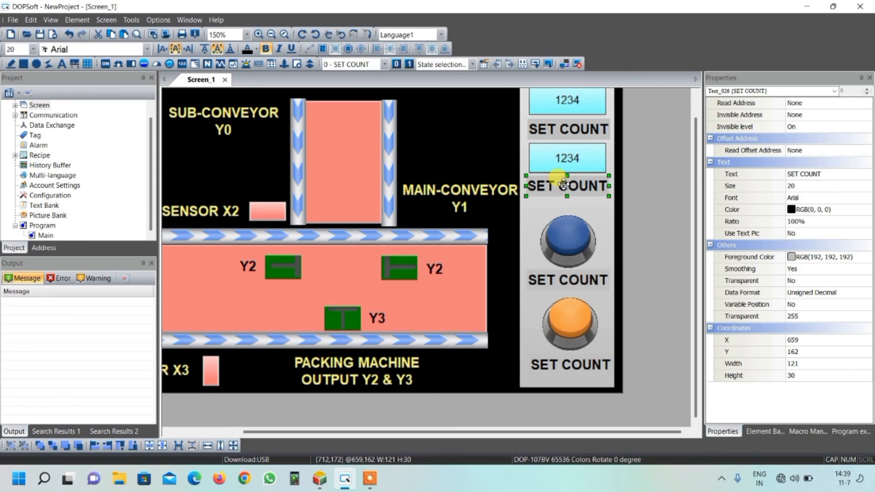
left_click(414, 90)
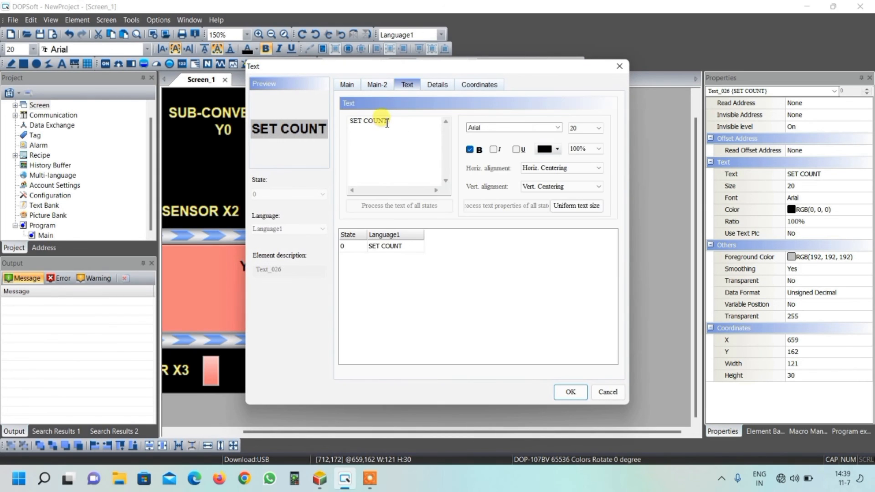
left_click(364, 122)
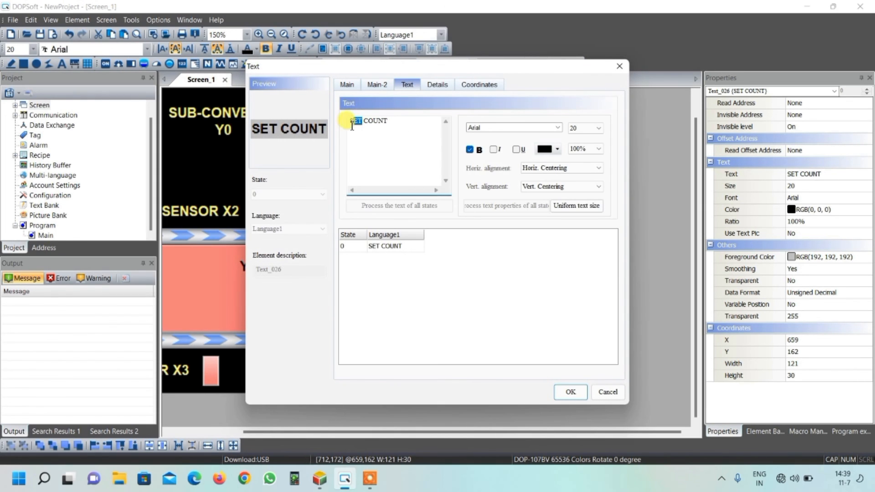
type("SPRSENT")
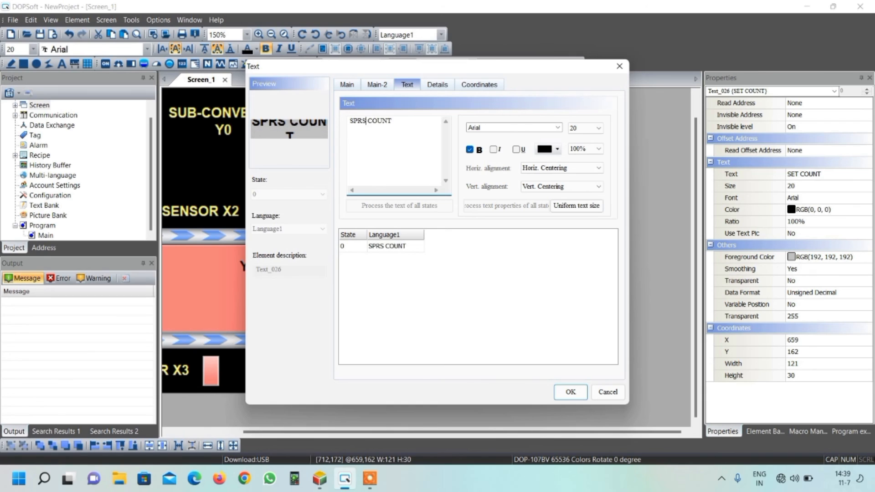
key("Return")
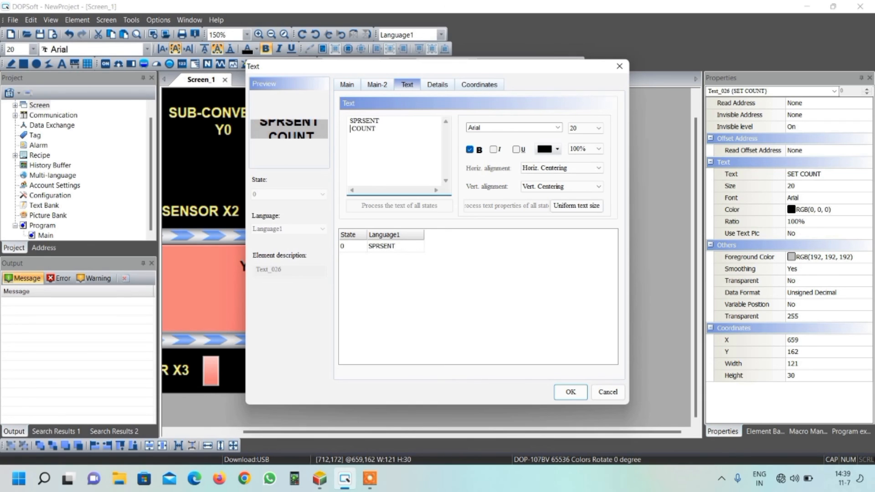
key("BackSpace")
key("BackSpace")
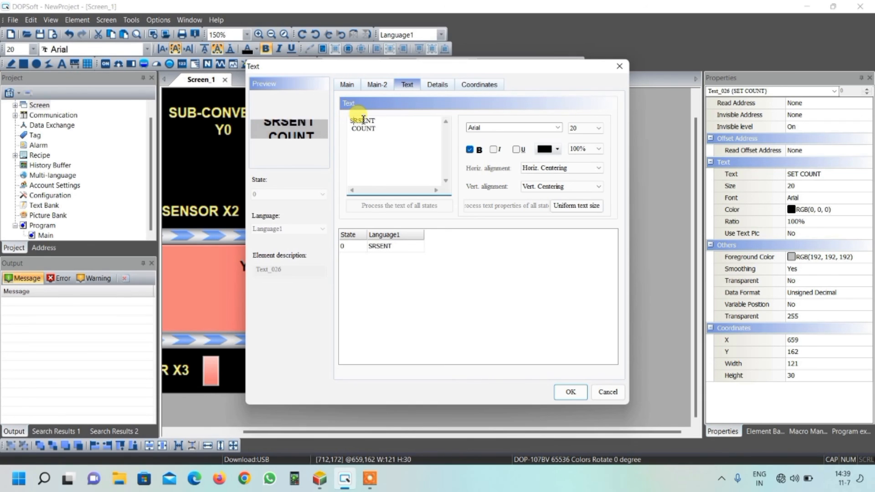
type("PRE")
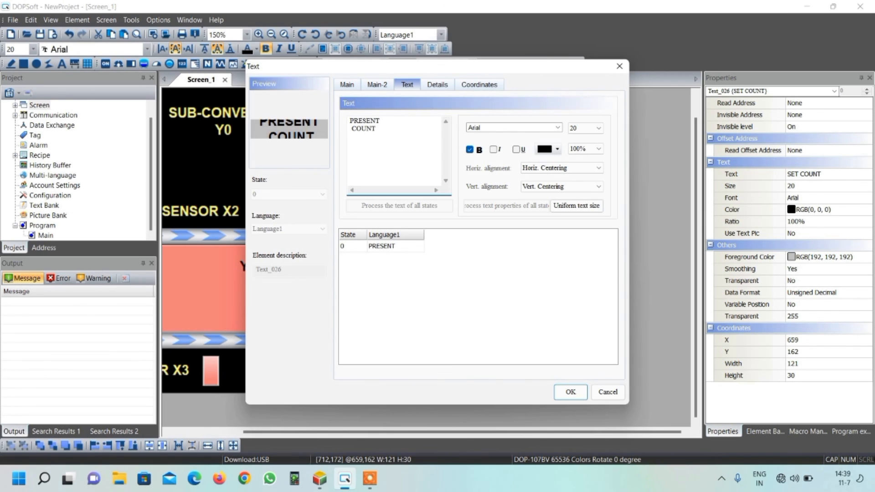
left_click(569, 392)
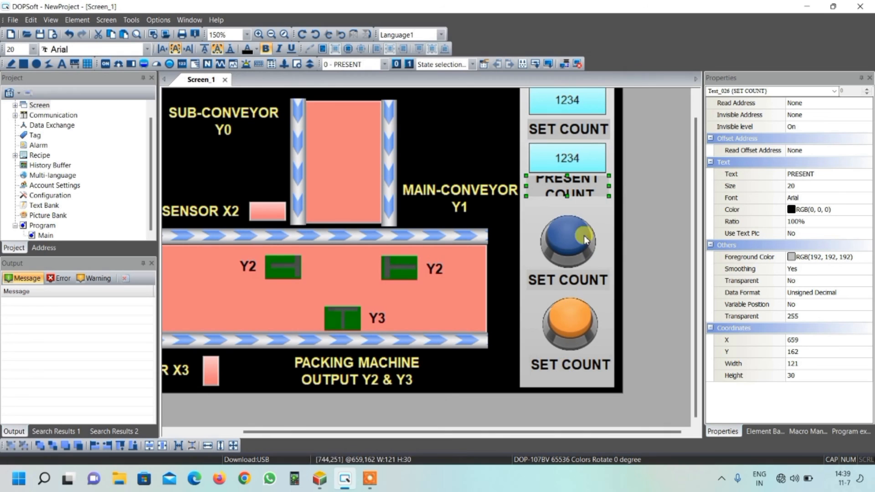
left_click_drag(568, 203, 568, 211)
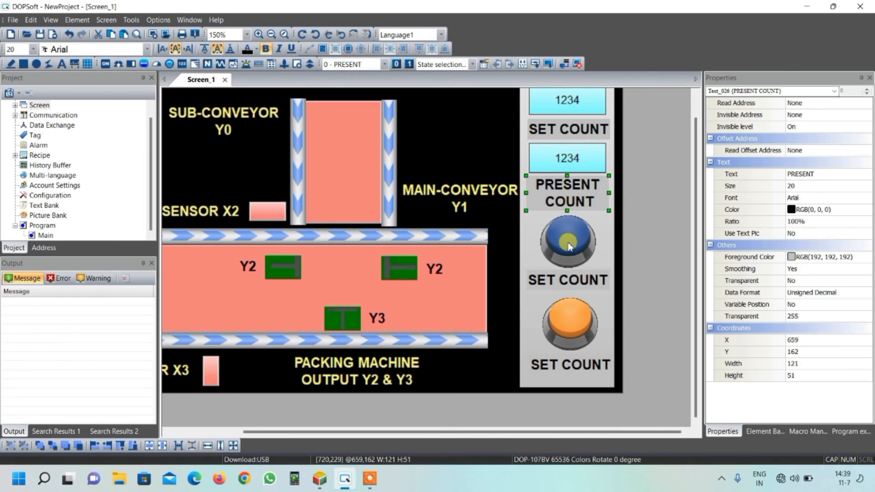
Step: Change the text of the label below the blue button to START and apply it
left_click(565, 283)
double_click(565, 283)
left_click(407, 84)
left_click_drag(394, 123, 340, 122)
type("S")
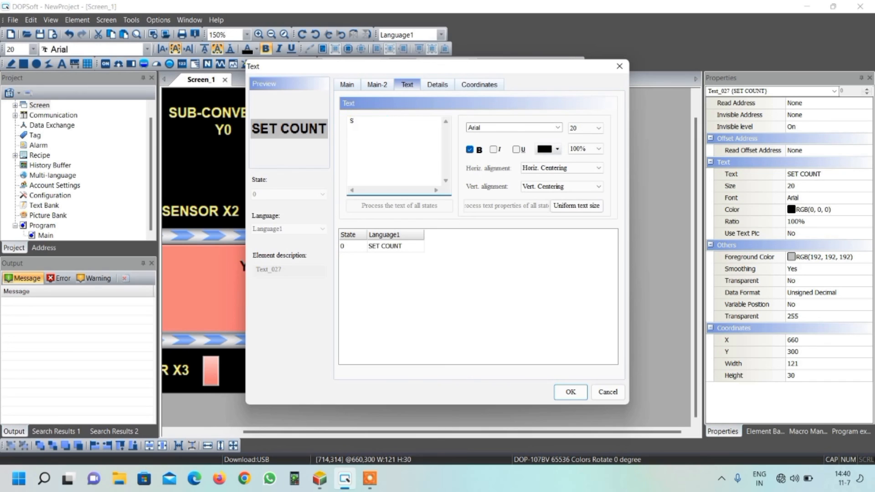
type("TART B")
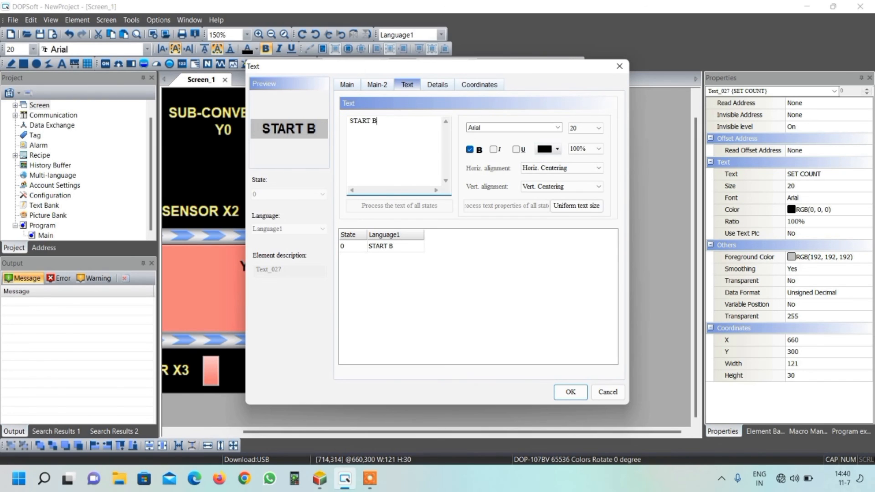
key("BackSpace")
key("BackSpace")
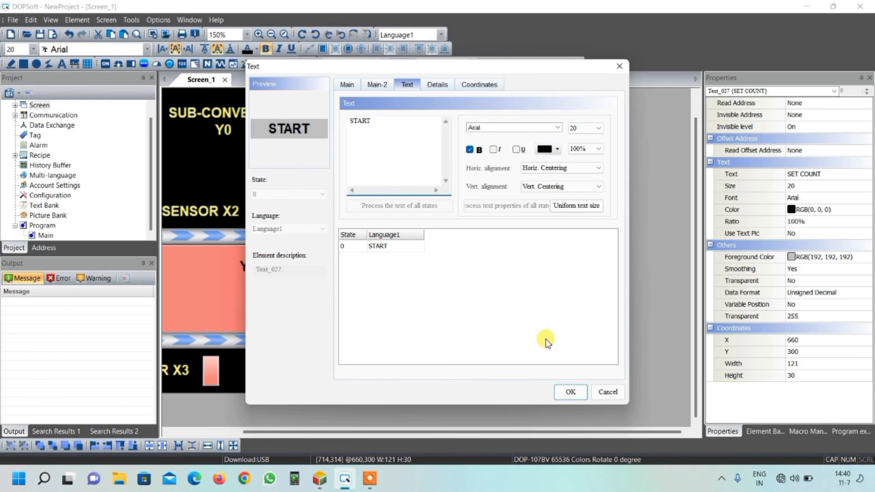
left_click(569, 393)
Step: Change the text of the label below the orange button to STOP and apply it
left_click(586, 367)
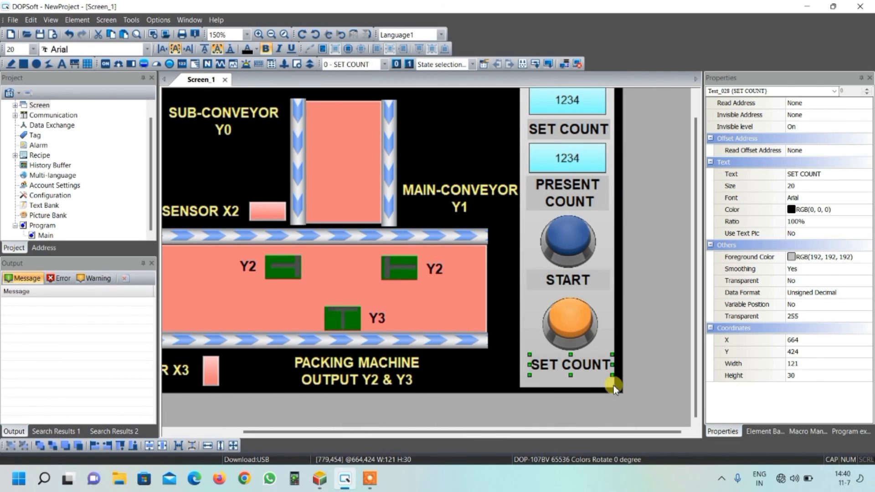
double_click(580, 366)
left_click(407, 88)
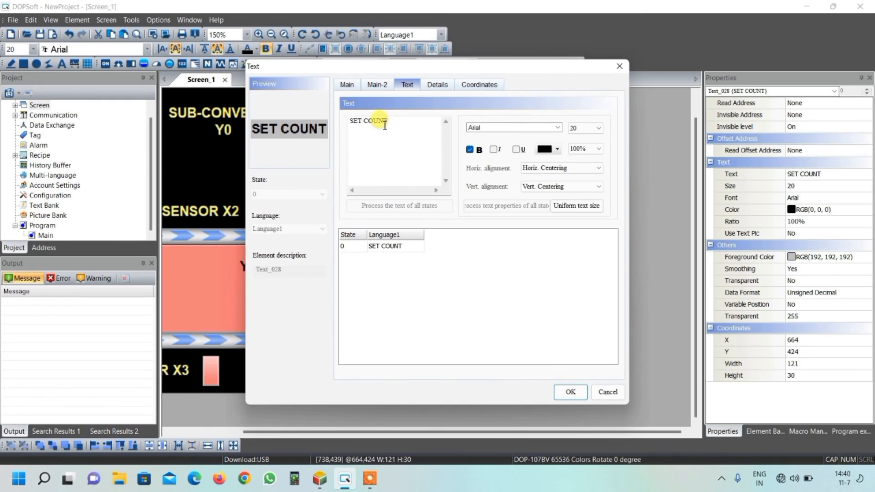
left_click_drag(392, 123, 325, 128)
type("STOP")
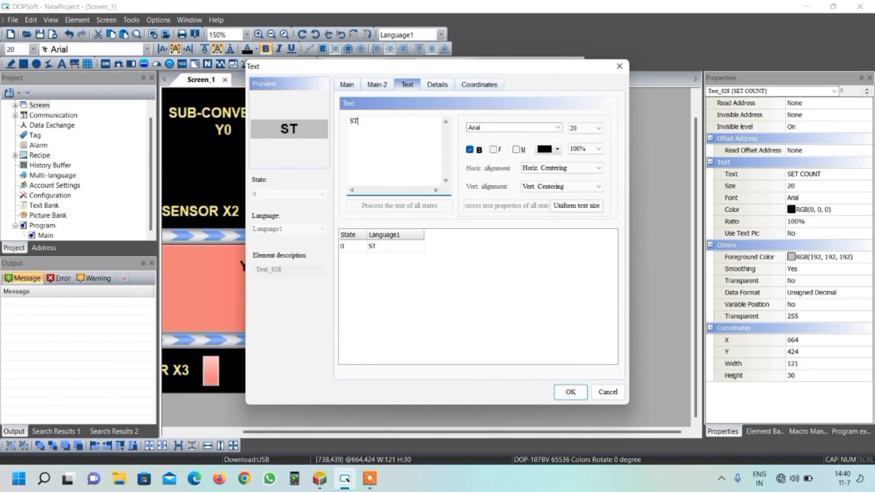
left_click(570, 395)
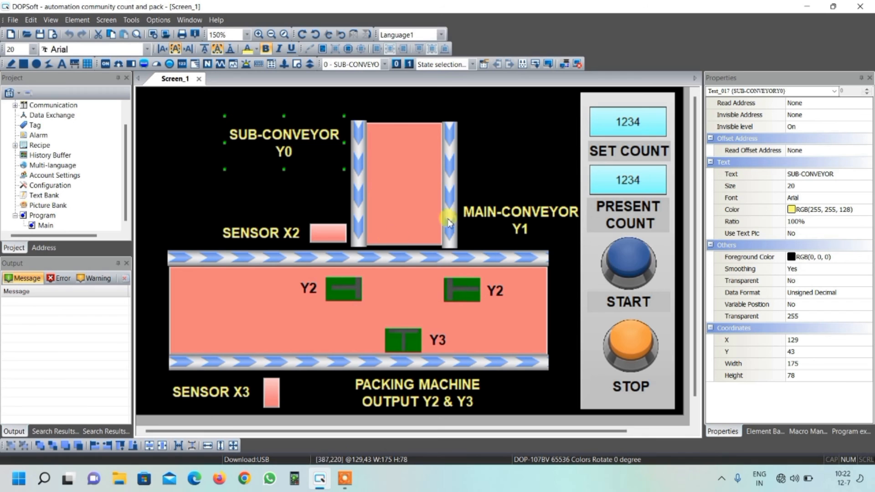
Step: Minimize the HMI editor window to reach the desktop
left_click(805, 7)
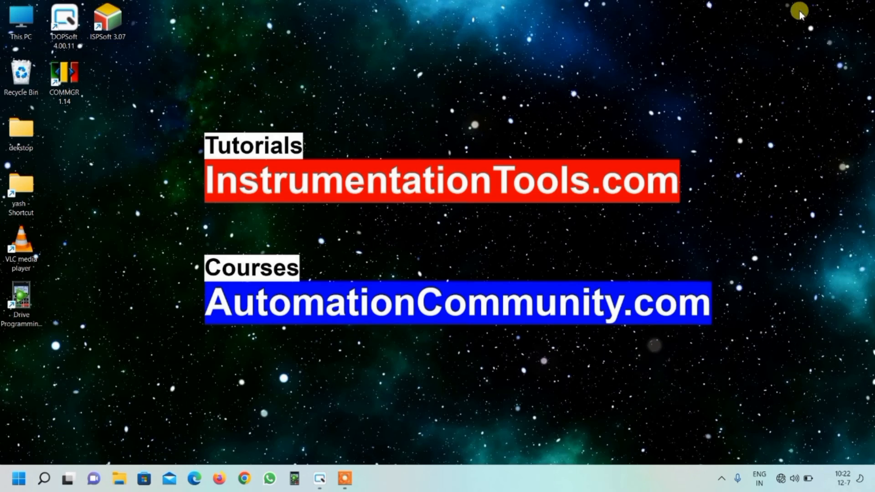